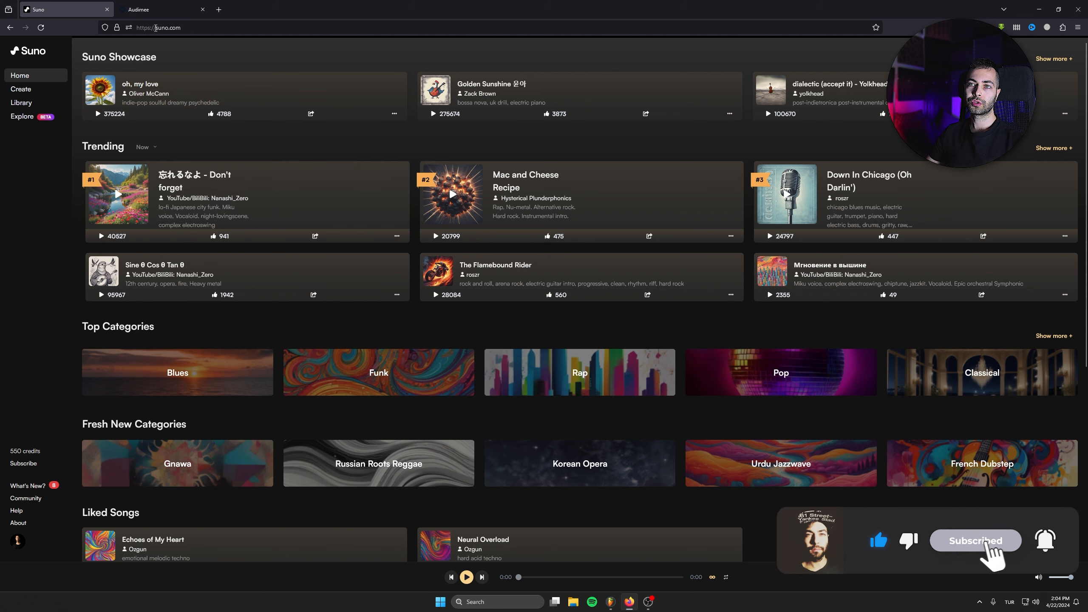
On Suno's Create page, enter the song description "emotional EDM song, melodic techno, female".
{"action": "left_click", "coordinate": [21, 88]}
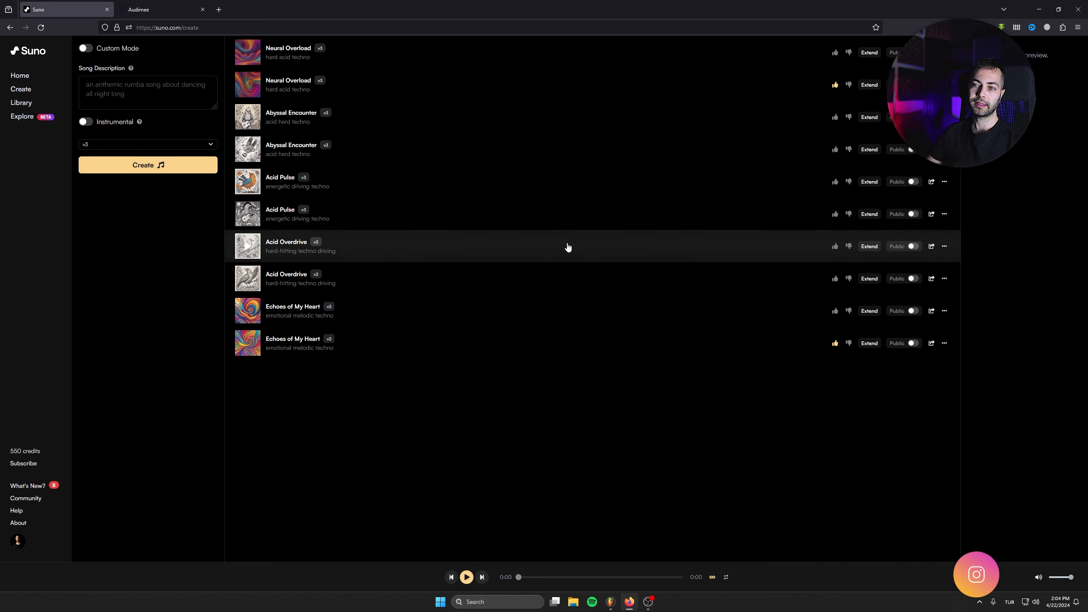
{"action": "left_click", "coordinate": [153, 86]}
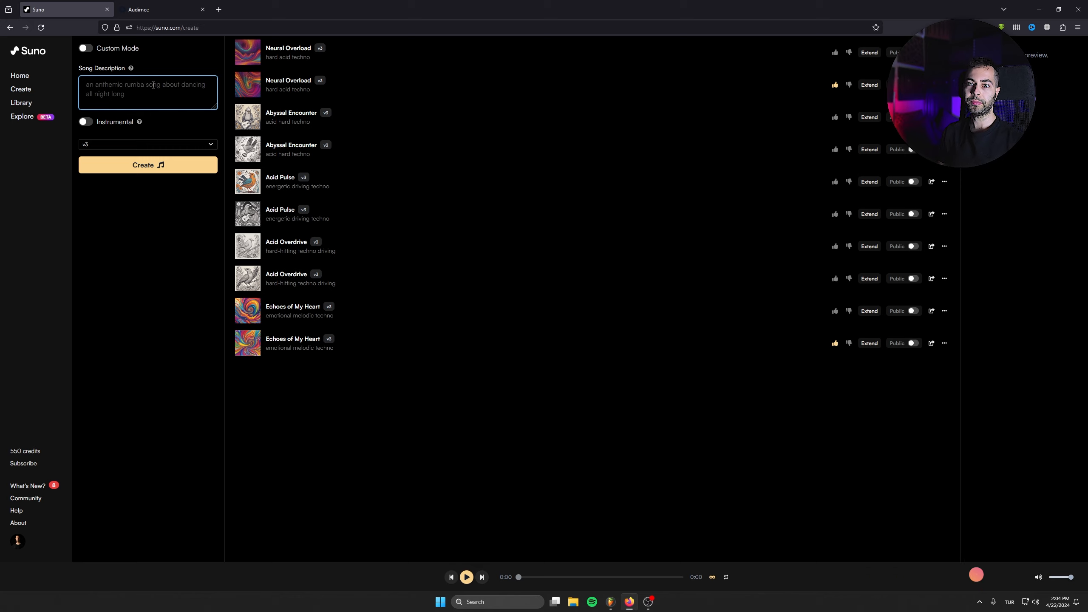
{"action": "type", "text": "e"}
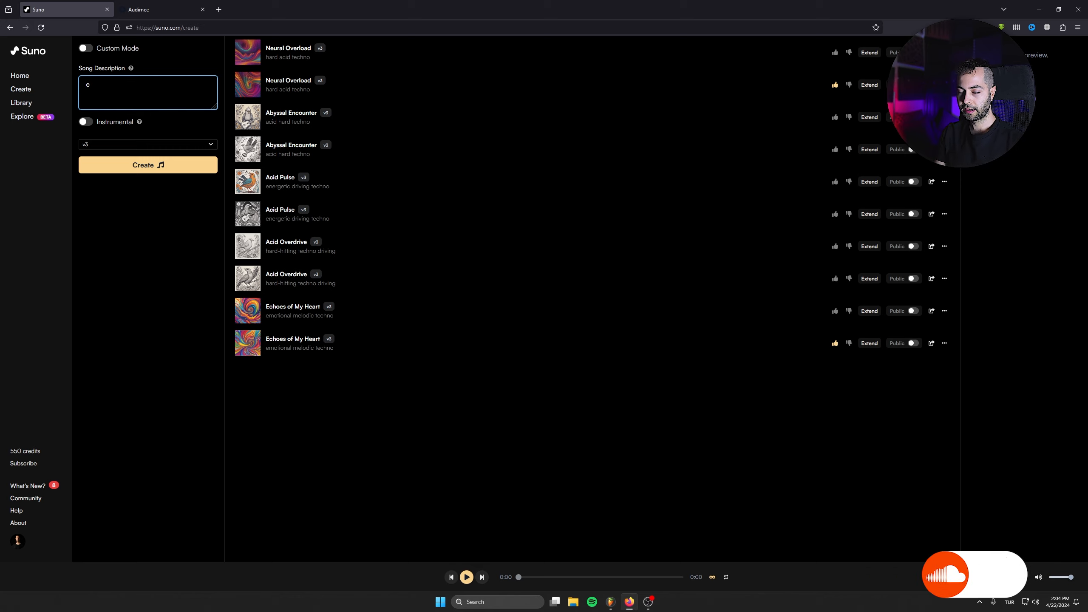
{"action": "type", "text": "motional EDM"}
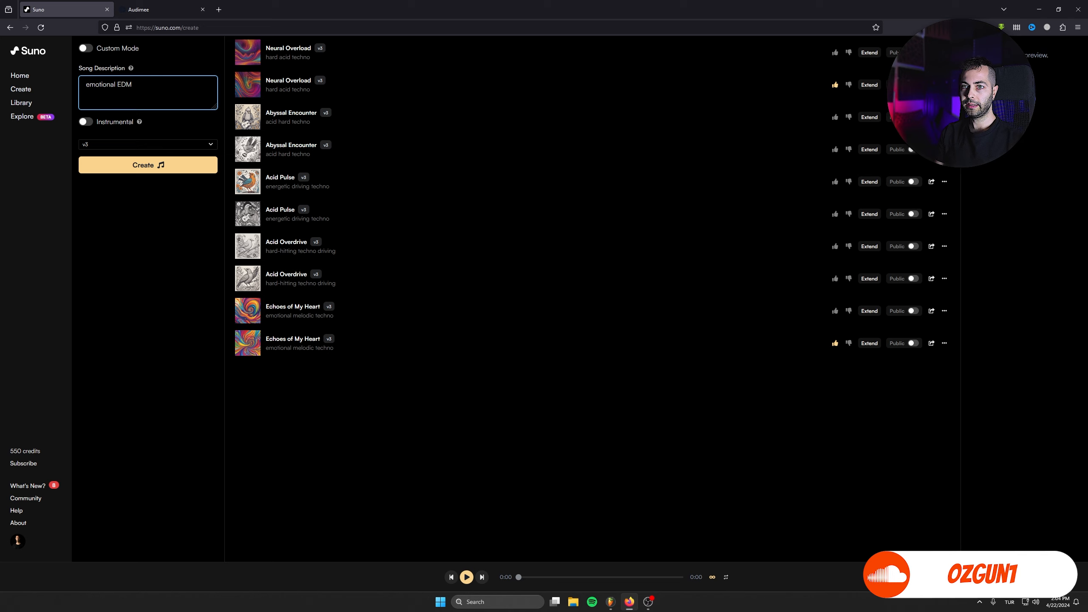
{"action": "type", "text": " song,"}
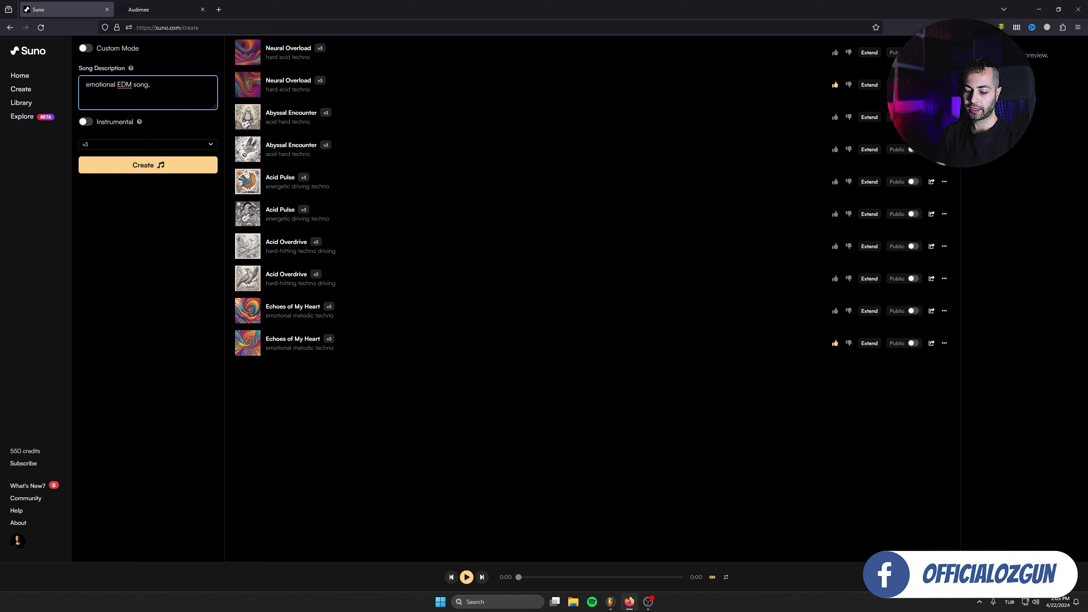
{"action": "type", "text": " melodic techno,"}
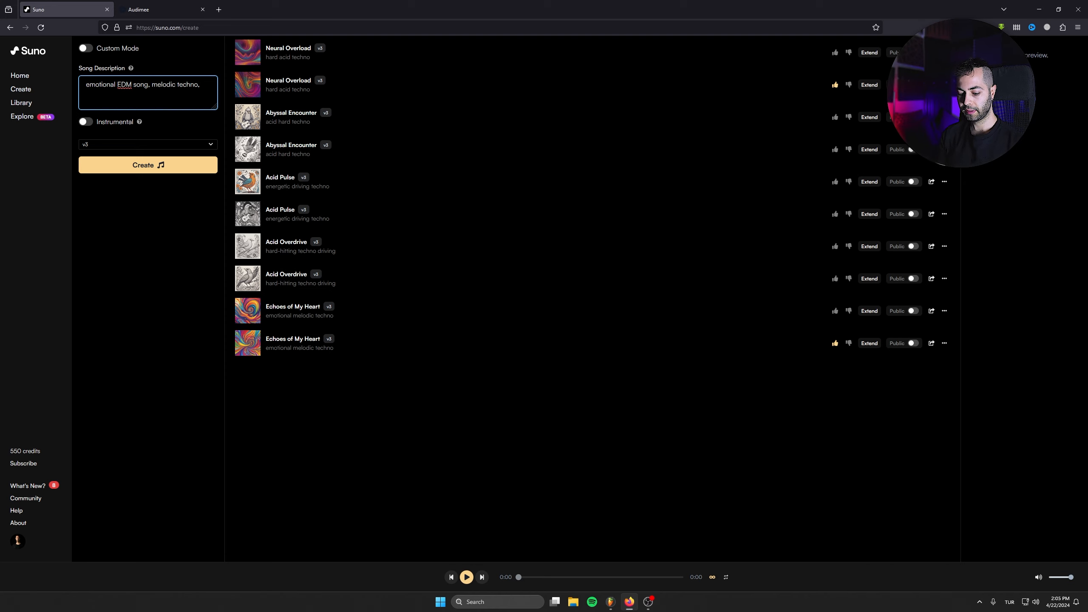
{"action": "type", "text": " female"}
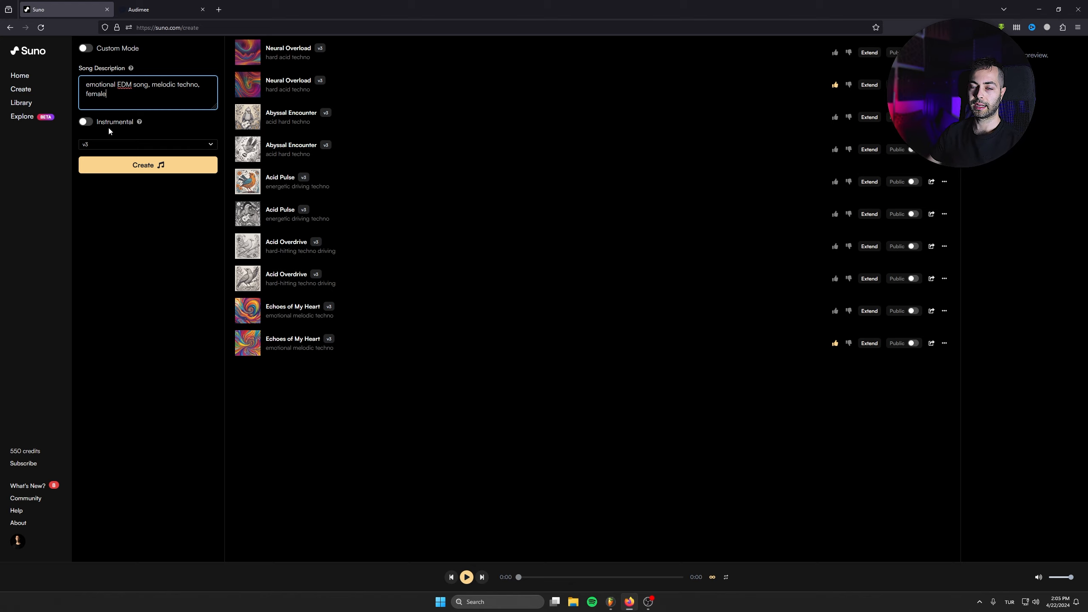
Leave the Instrumental option off, choose model version v3 and generate the songs.
{"action": "left_click", "coordinate": [84, 122]}
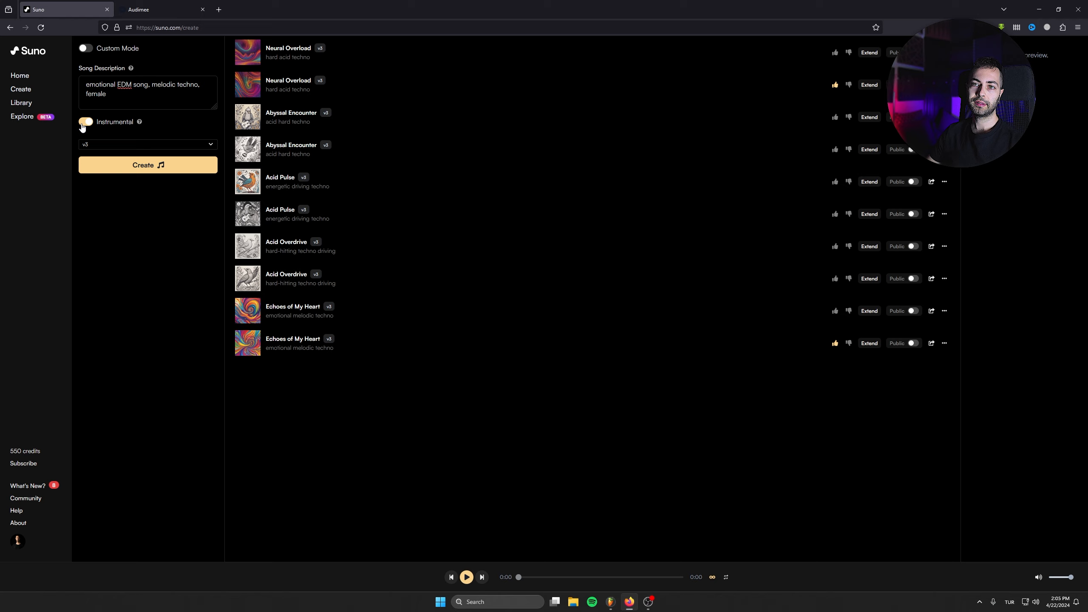
{"action": "left_click", "coordinate": [84, 122]}
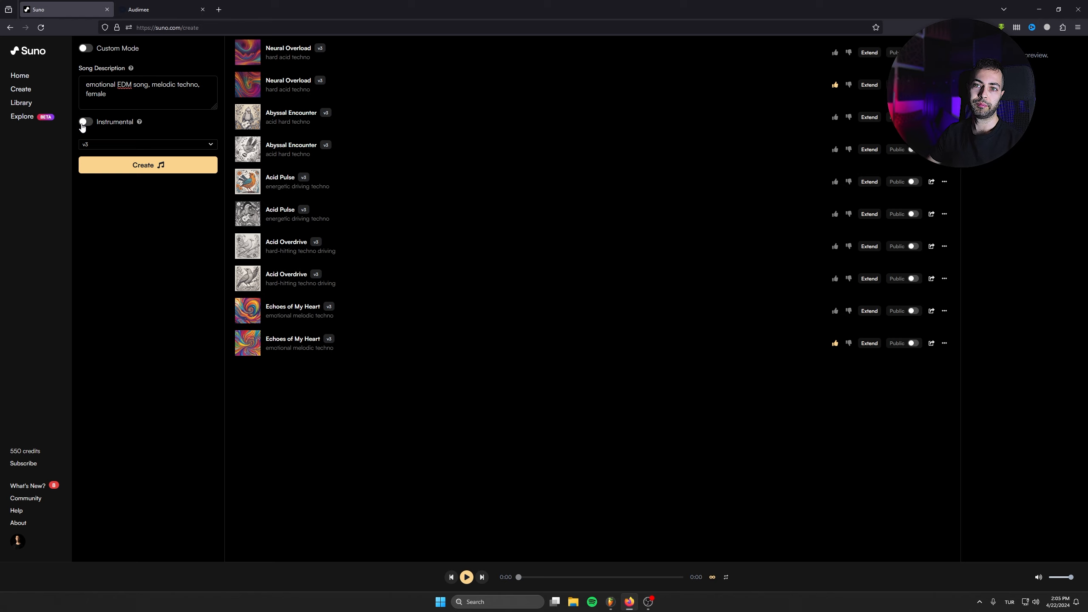
{"action": "left_click", "coordinate": [118, 142]}
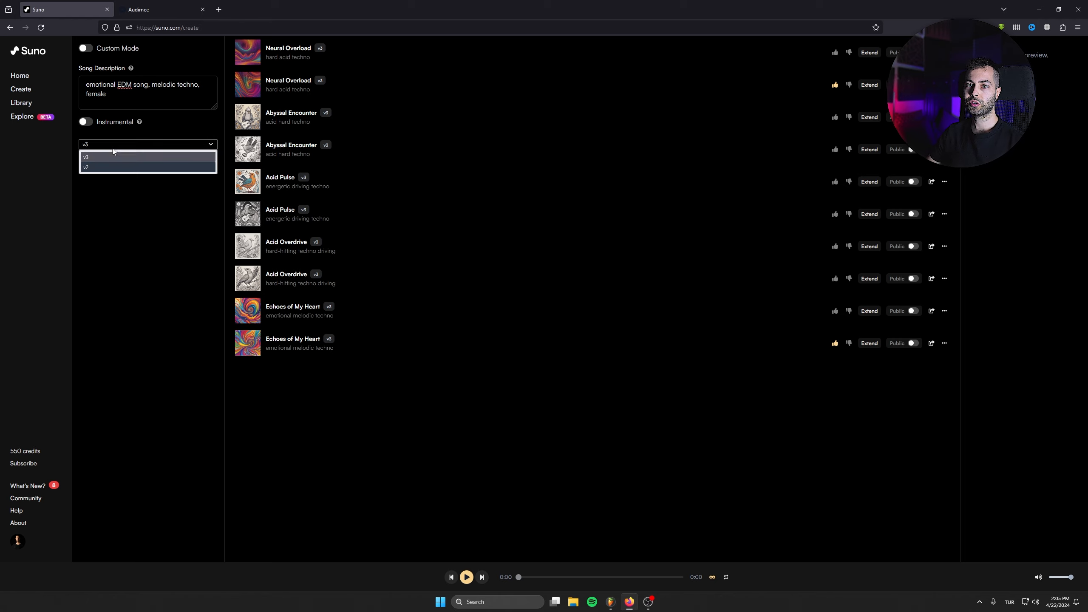
{"action": "left_click", "coordinate": [97, 156]}
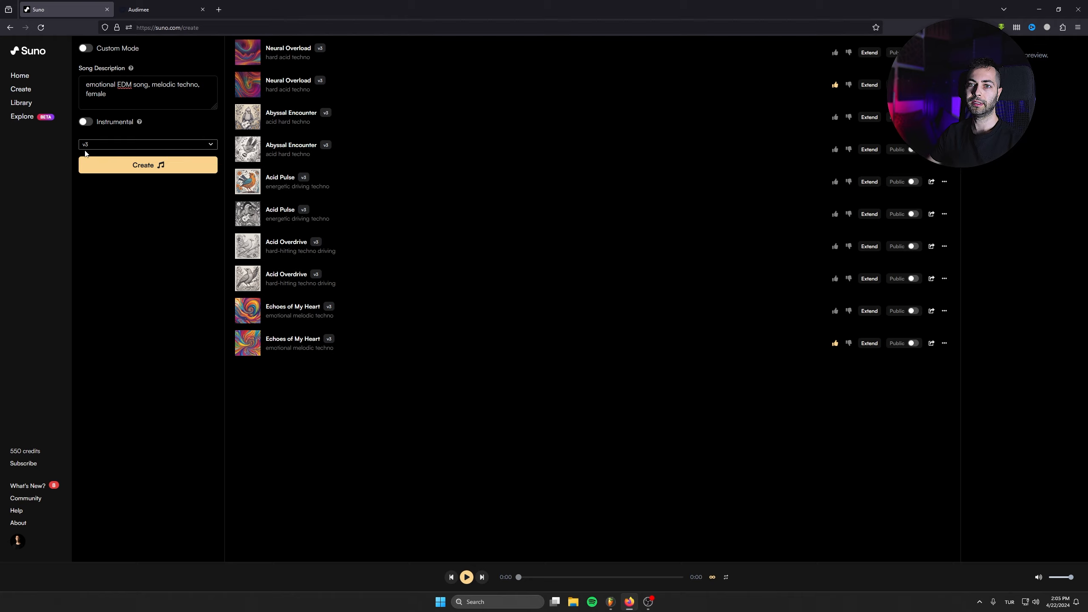
{"action": "left_click", "coordinate": [151, 161]}
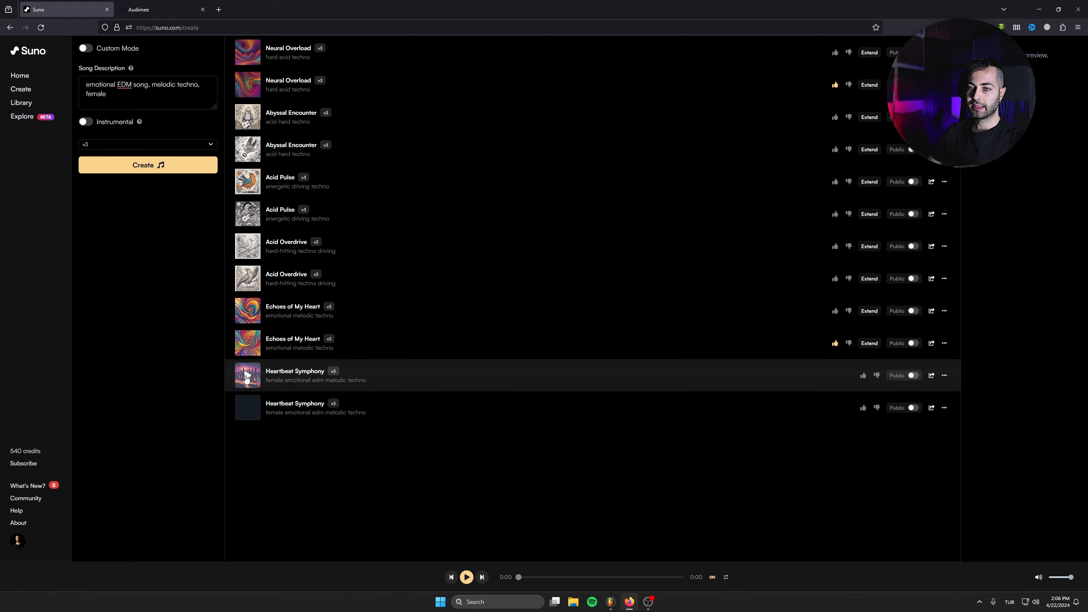
Listen to both generated Heartbeat Symphony versions and review the lyrics.
{"action": "left_click", "coordinate": [247, 376]}
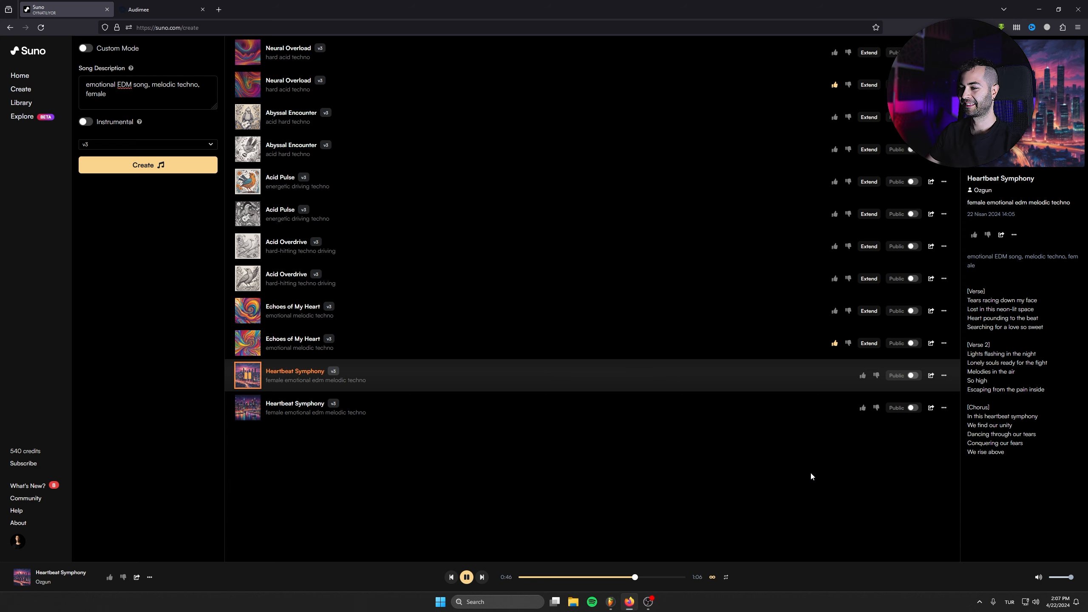
{"action": "left_click", "coordinate": [461, 574]}
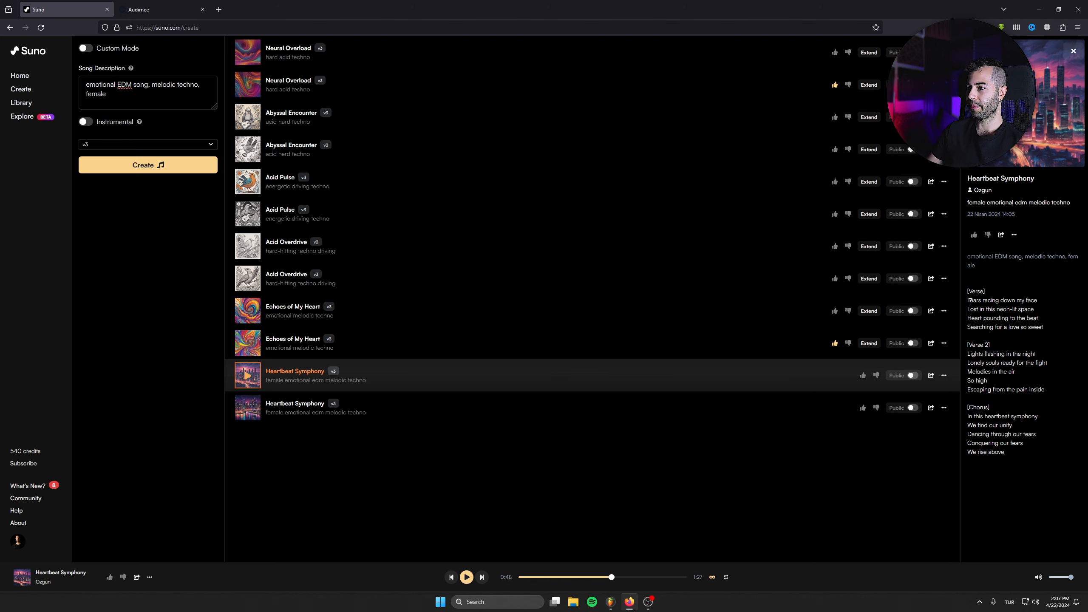
{"action": "left_click_drag", "start_coordinate": [968, 300], "coordinate": [1042, 358]}
{"action": "left_click", "coordinate": [1041, 358]}
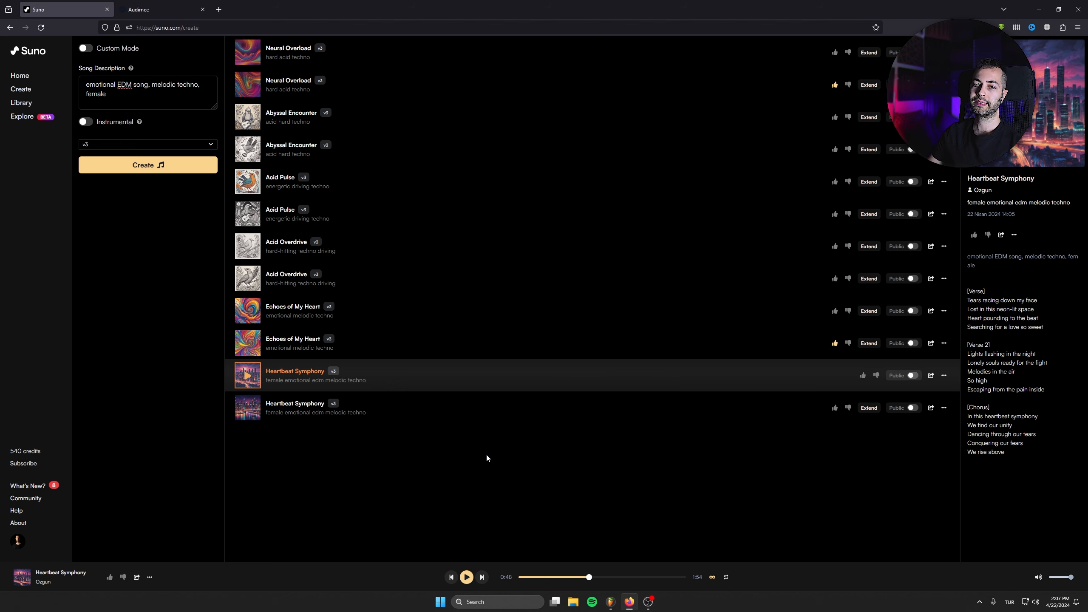
{"action": "left_click", "coordinate": [246, 412]}
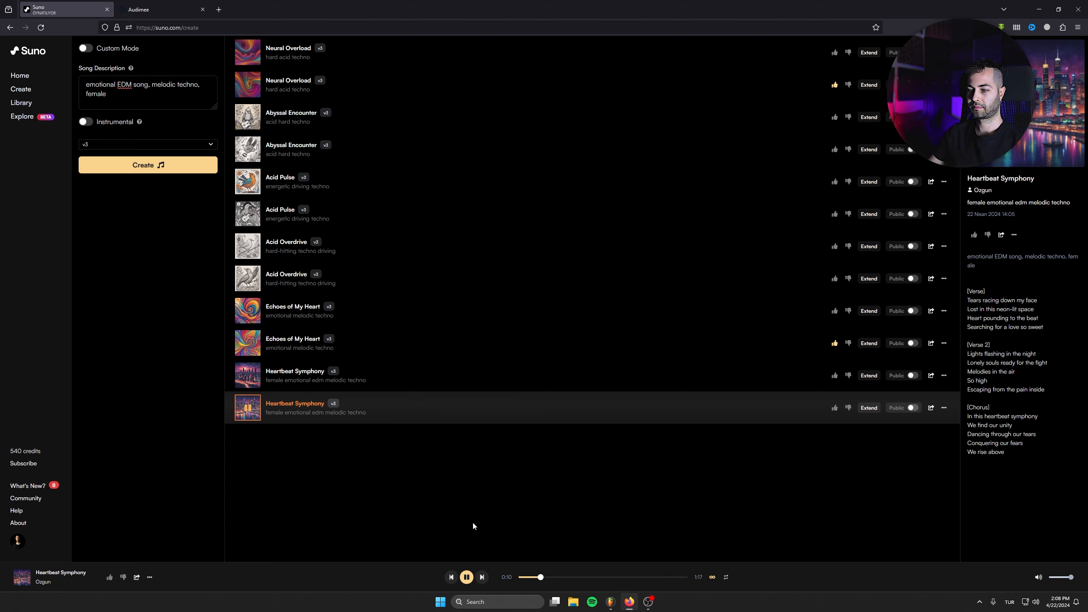
{"action": "left_click", "coordinate": [467, 577]}
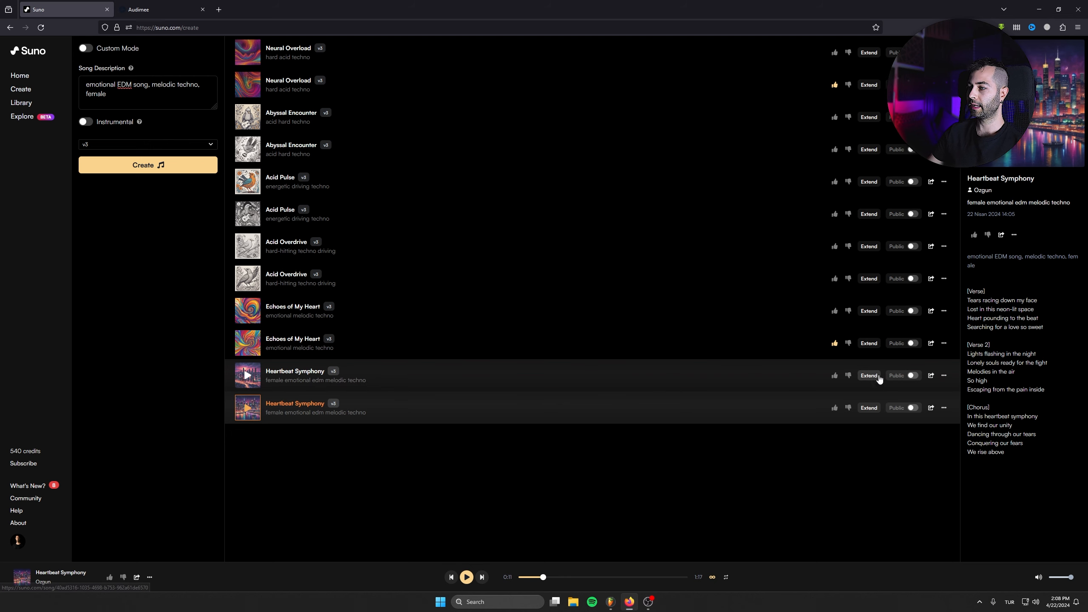
Download the first of the two Heartbeat Symphony versions as an MP3 audio file.
{"action": "left_click", "coordinate": [944, 375]}
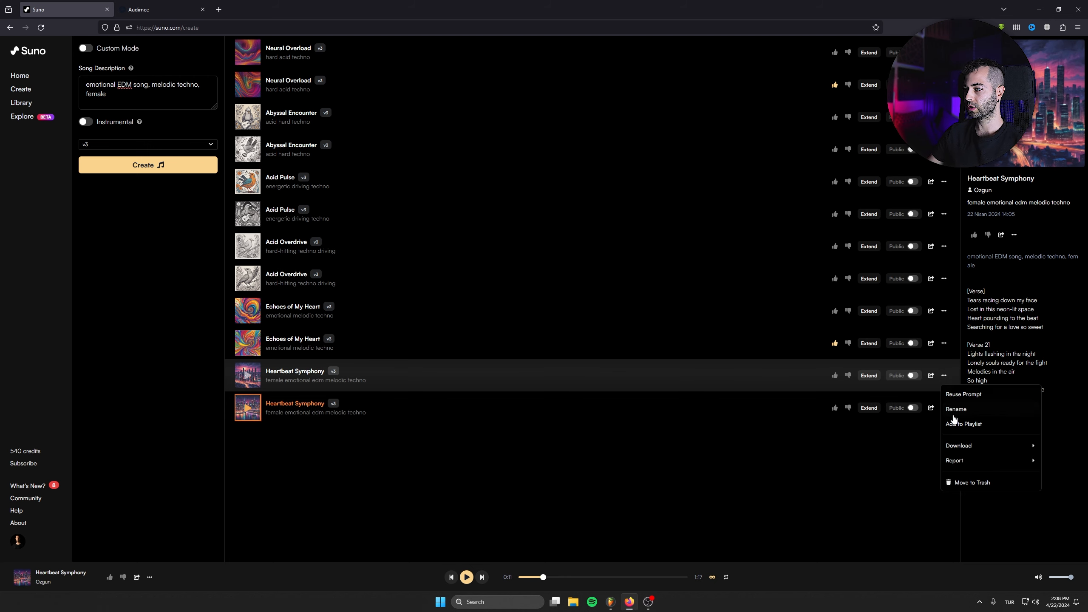
{"action": "mouse_move", "coordinate": [960, 445]}
{"action": "left_click", "coordinate": [913, 447]}
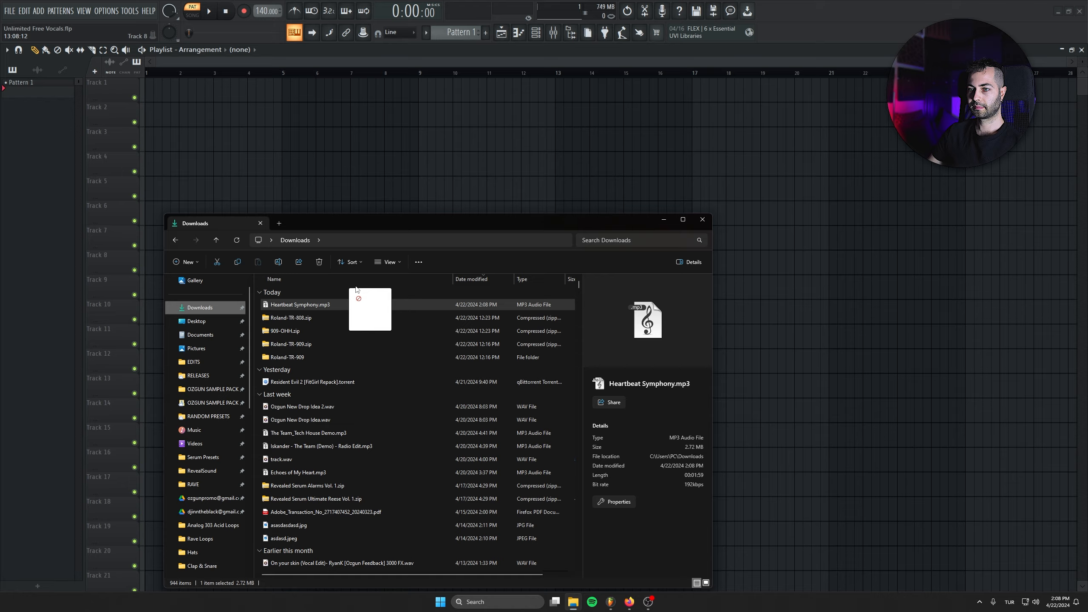
Place Heartbeat Symphony.mp3 at the start of Track 2 in the FL Studio playlist, enlarge that track and preview it from about bar 26.
{"action": "left_click_drag", "start_coordinate": [356, 290], "coordinate": [419, 165]}
{"action": "left_click_drag", "start_coordinate": [510, 164], "coordinate": [237, 115]}
{"action": "scroll", "coordinate": [172, 183], "scroll_direction": "down", "scroll_amount": 6}
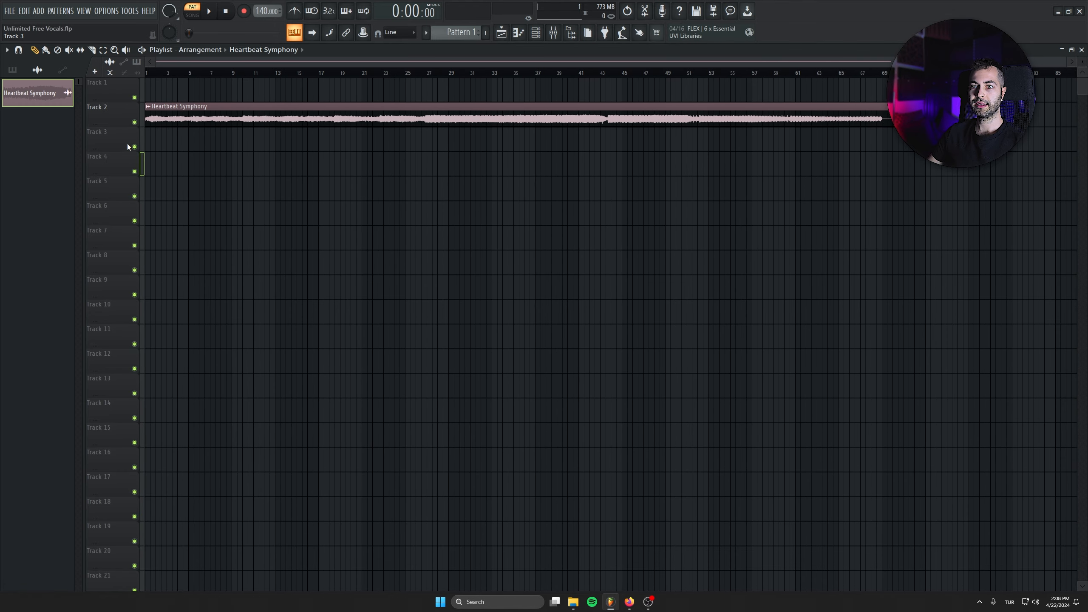
{"action": "left_click_drag", "start_coordinate": [124, 127], "coordinate": [124, 254]}
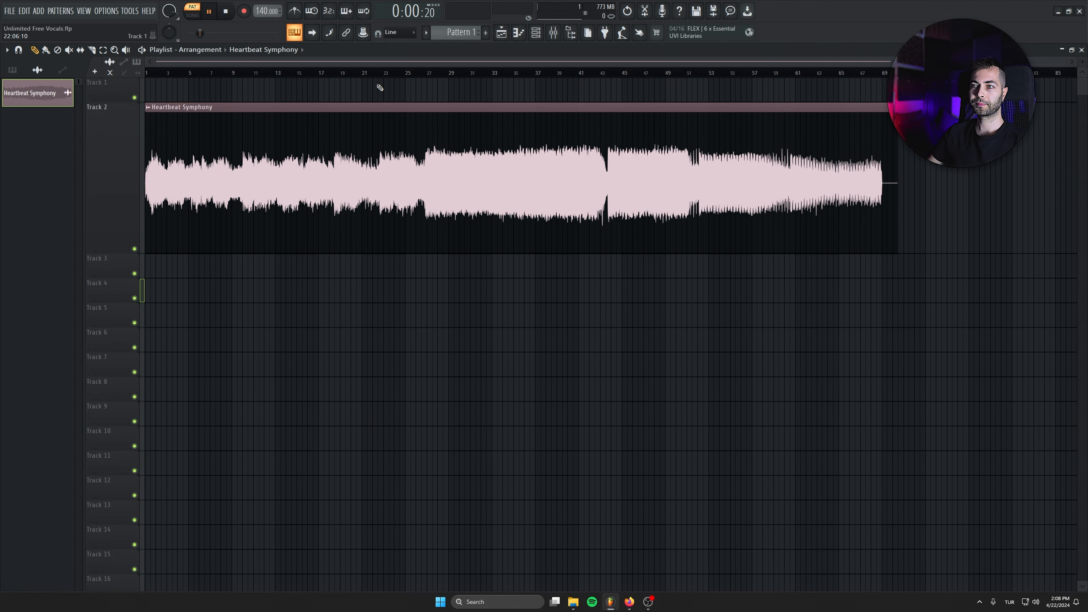
{"action": "left_click", "coordinate": [417, 72]}
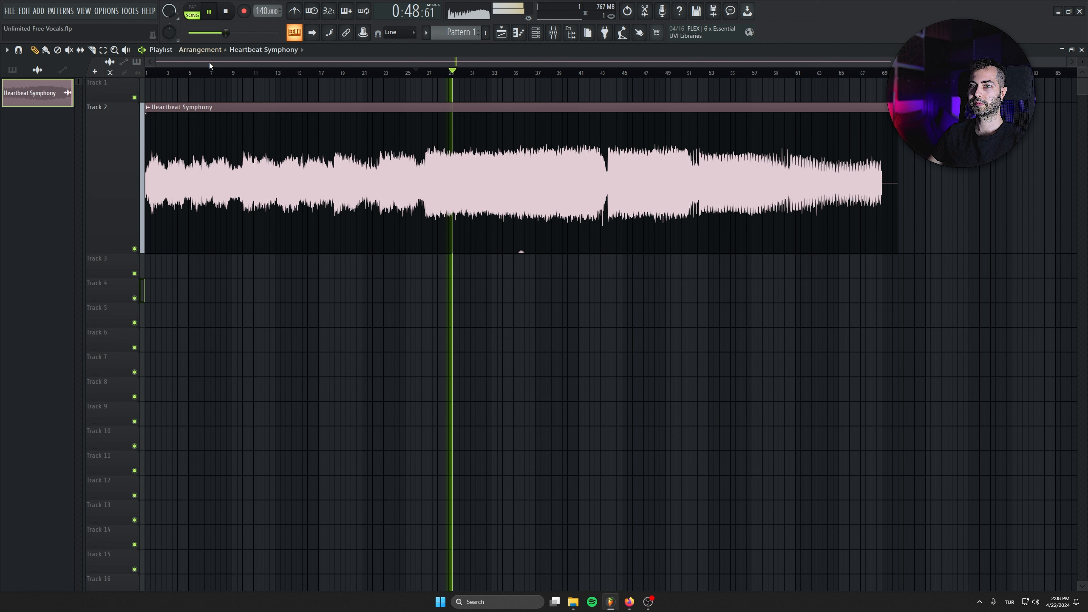
{"action": "key", "text": "space"}
Extract only the Vocals stem from the Heartbeat Symphony audio clip.
{"action": "left_click", "coordinate": [153, 105]}
{"action": "mouse_move", "coordinate": [183, 113]}
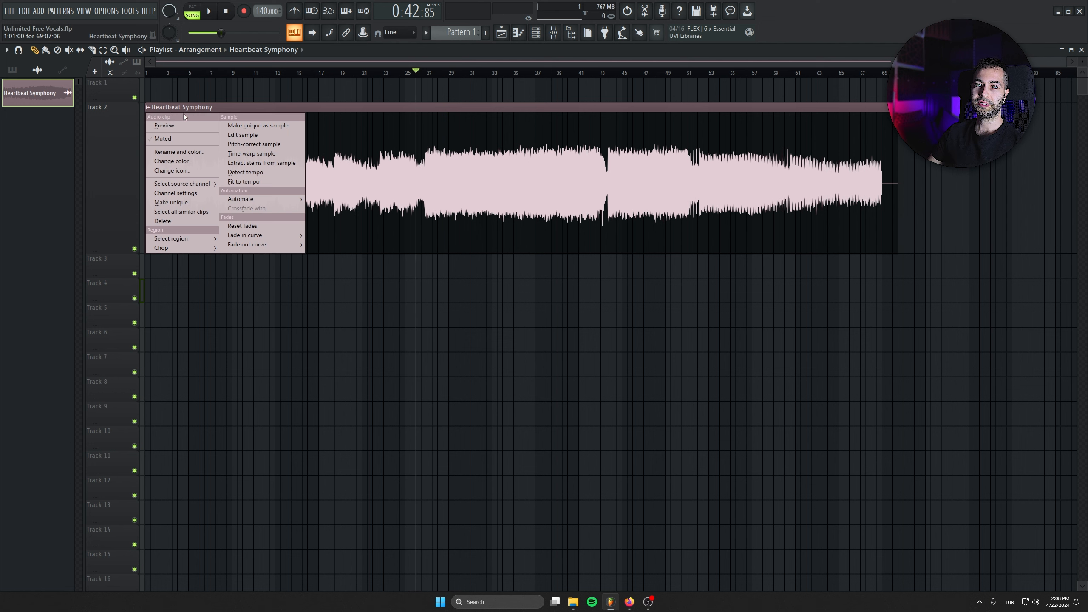
{"action": "left_click", "coordinate": [267, 164]}
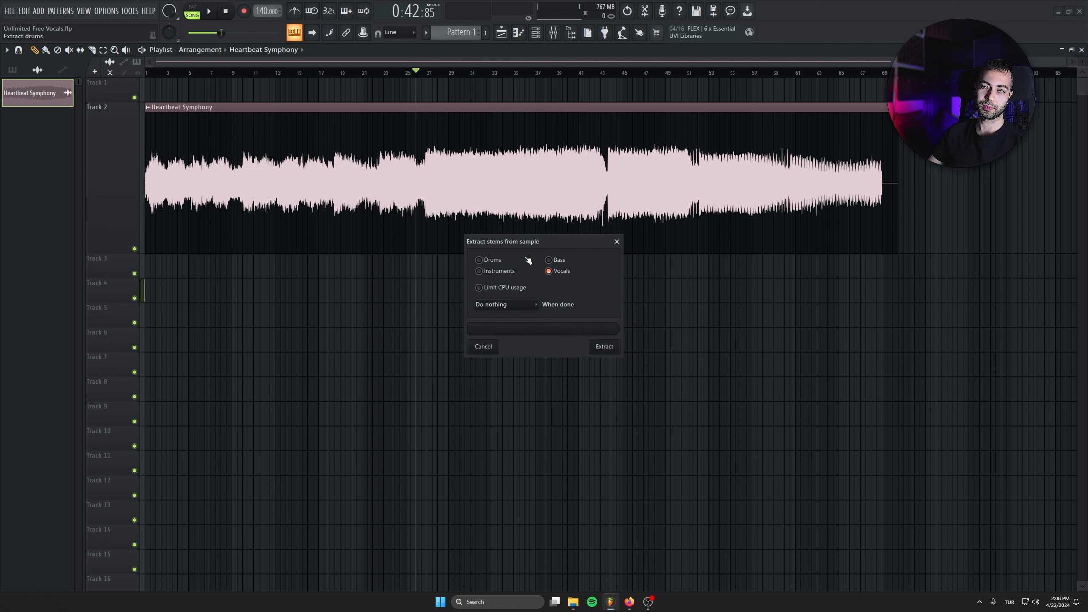
{"action": "left_click", "coordinate": [605, 347]}
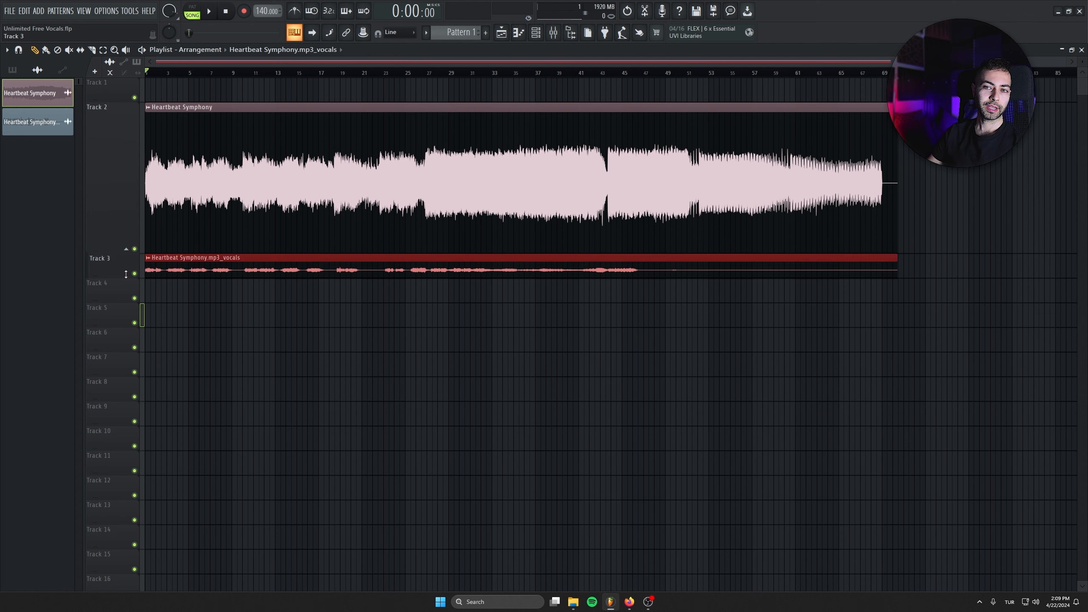
Enlarge and solo the extracted vocals track, and play it from the start at a louder system volume.
{"action": "left_click_drag", "start_coordinate": [126, 273], "coordinate": [126, 330]}
{"action": "left_click", "coordinate": [133, 328], "text": "ctrl"}
{"action": "key", "text": "space"}
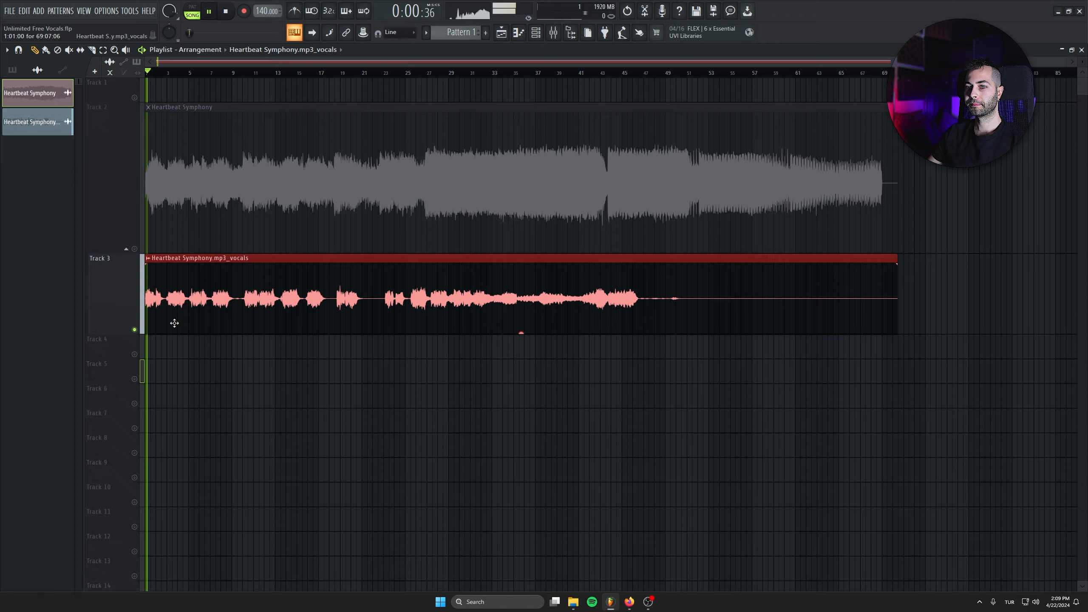
{"action": "scroll", "coordinate": [158, 368], "scroll_direction": "up", "scroll_amount": 5}
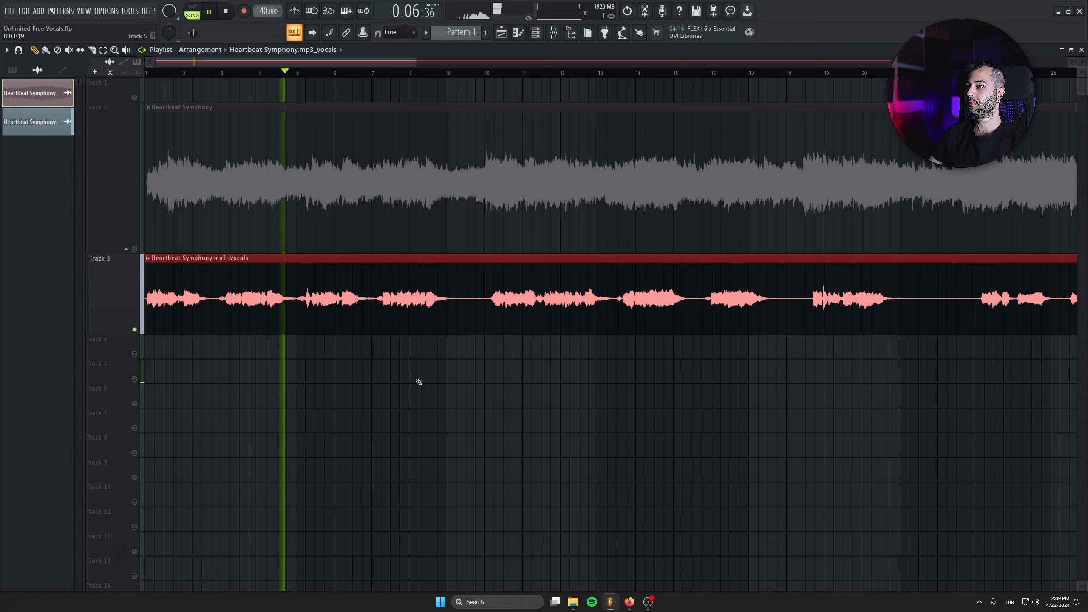
{"action": "key", "text": "XF86AudioRaiseVolume"}
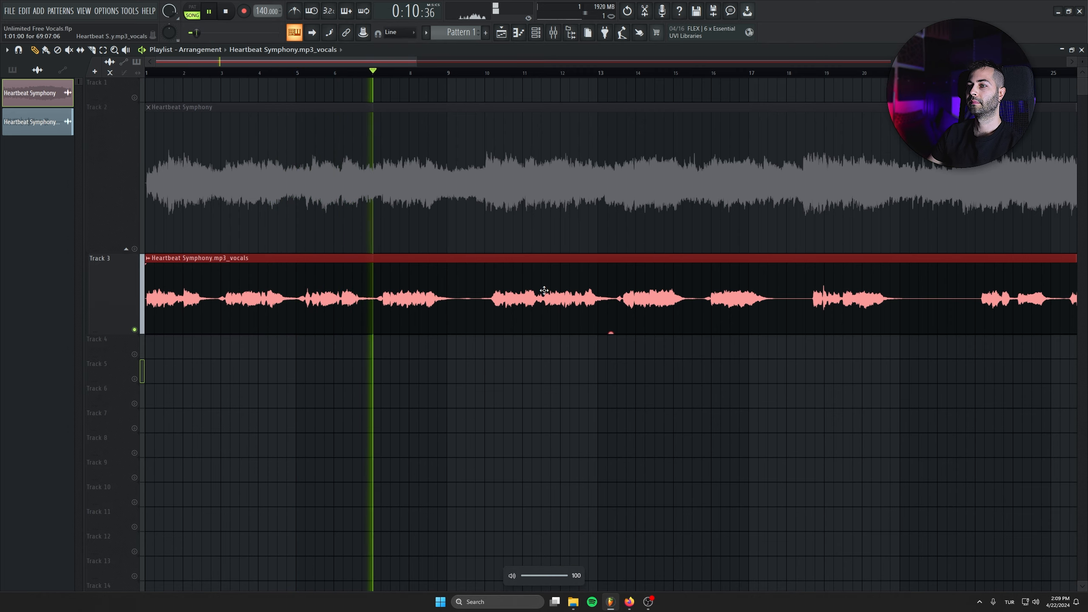
Route the extracted vocals clip to mixer track Insert 1.
{"action": "double_click", "coordinate": [369, 280]}
{"action": "double_click", "coordinate": [329, 103]}
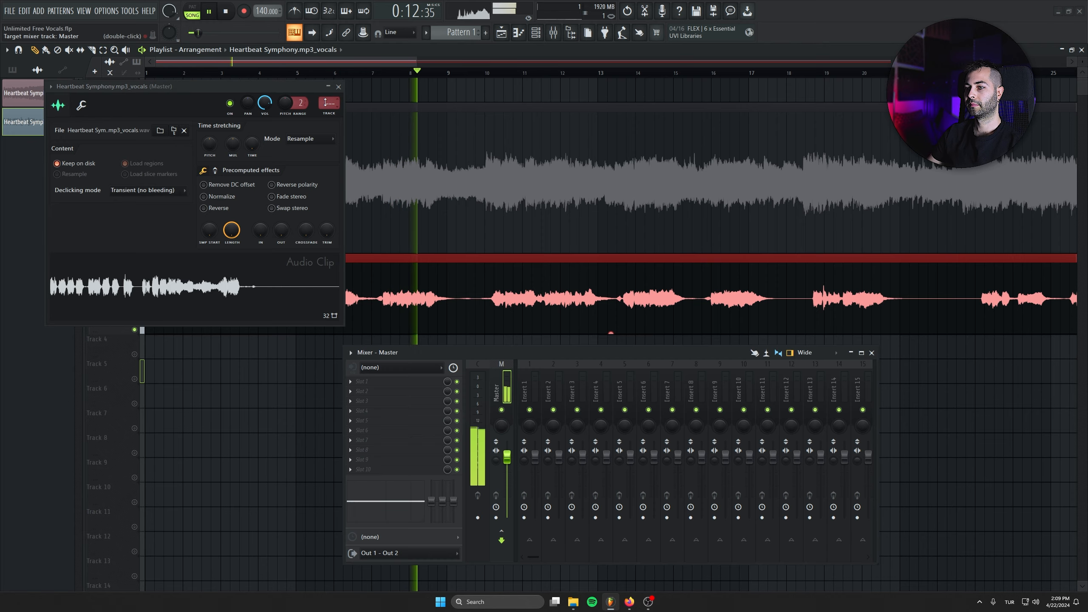
{"action": "left_click_drag", "start_coordinate": [329, 103], "coordinate": [329, 98]}
Add Patcher to the first effect slot of Insert 1, load the preset OZGUN VOCAL FX TOOL V1 and stop playback.
{"action": "left_click", "coordinate": [429, 384]}
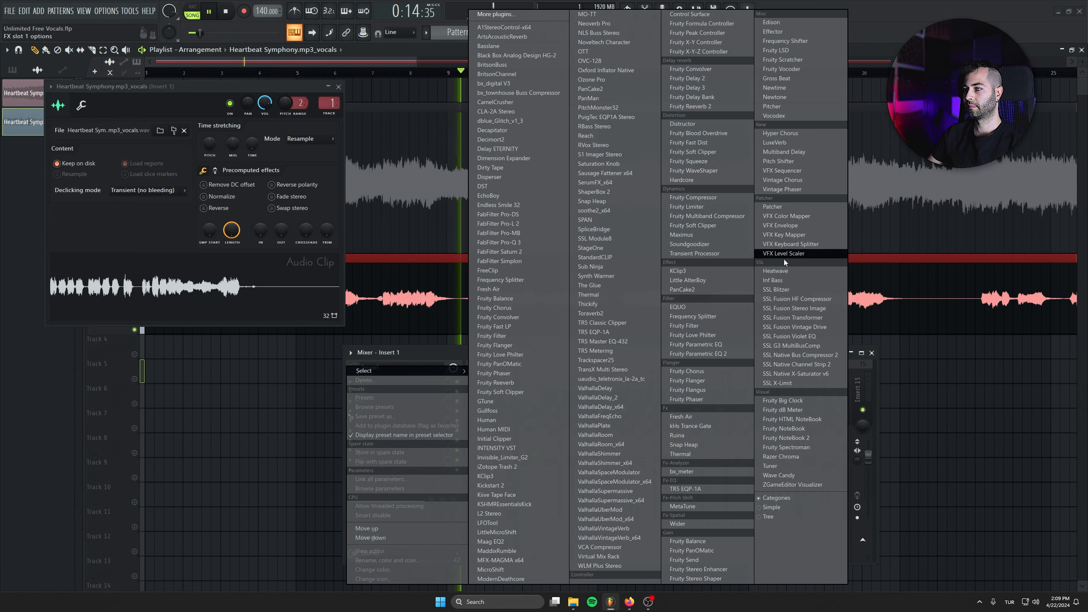
{"action": "left_click", "coordinate": [772, 206]}
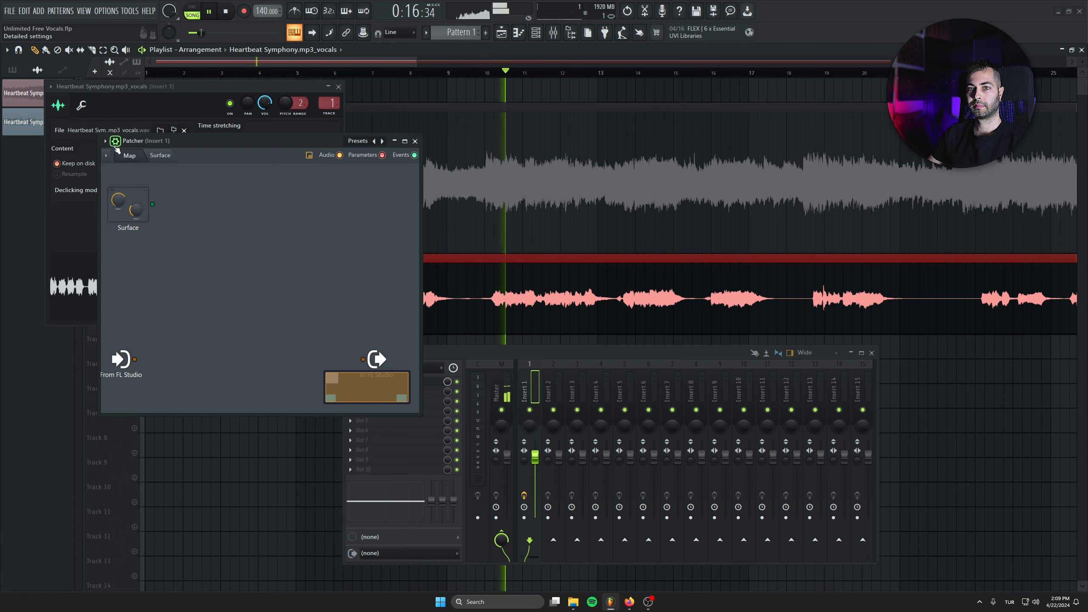
{"action": "left_click", "coordinate": [105, 140]}
{"action": "mouse_move", "coordinate": [128, 151]}
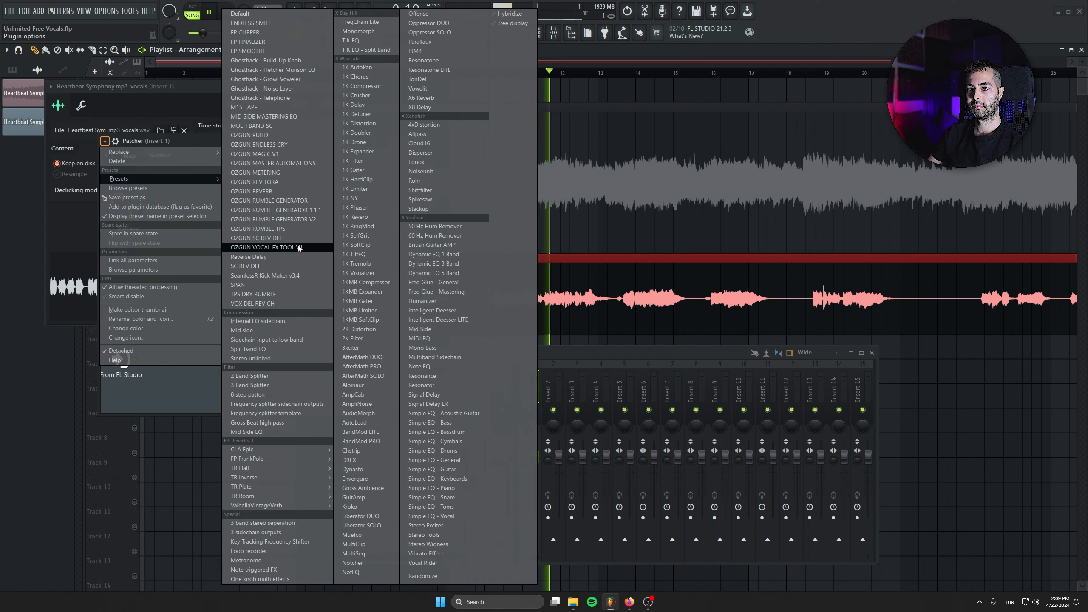
{"action": "left_click", "coordinate": [266, 248]}
{"action": "key", "text": "space"}
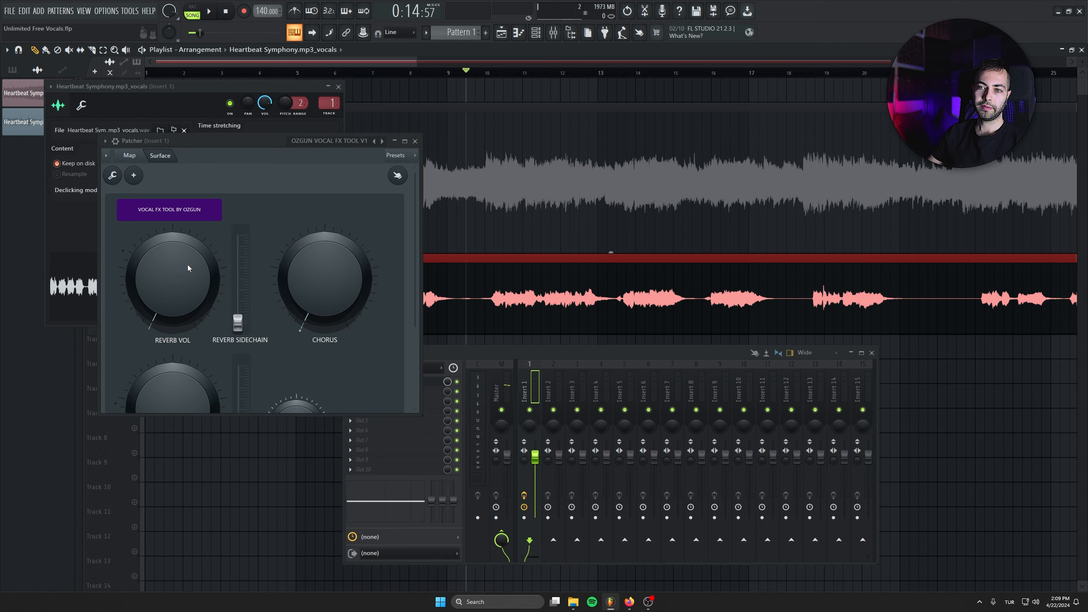
Raise the vocal effect's reverb volume, delay volume and chorus, enlarge the Patcher window and play the vocals.
{"action": "left_click", "coordinate": [187, 268]}
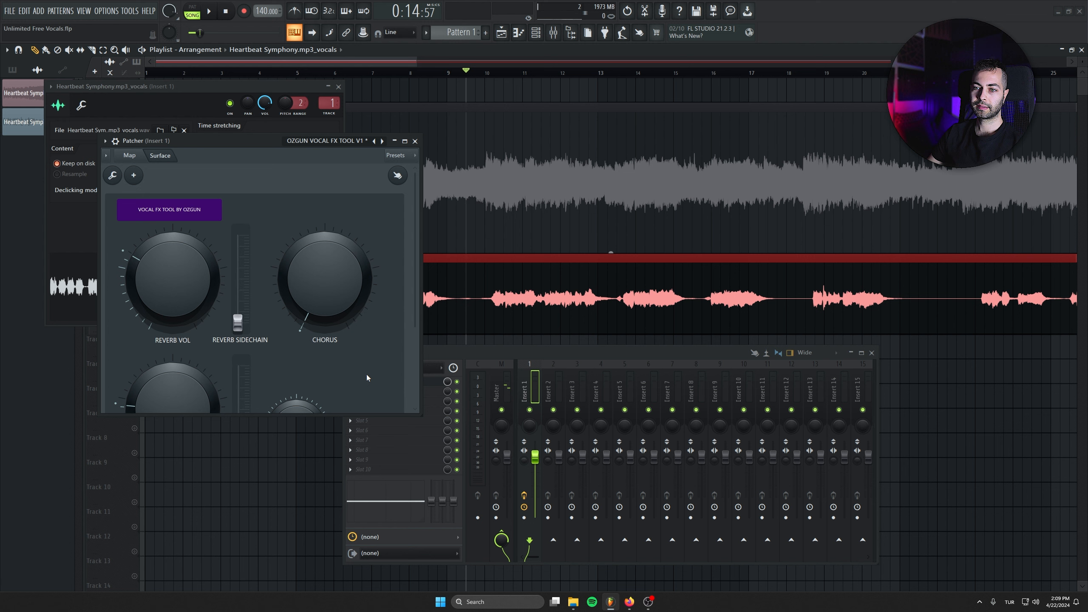
{"action": "scroll", "coordinate": [367, 376], "scroll_direction": "down", "scroll_amount": 3}
{"action": "left_click_drag", "start_coordinate": [282, 414], "coordinate": [280, 452]}
{"action": "key", "text": "space"}
{"action": "scroll", "coordinate": [324, 247], "scroll_direction": "up", "scroll_amount": 5}
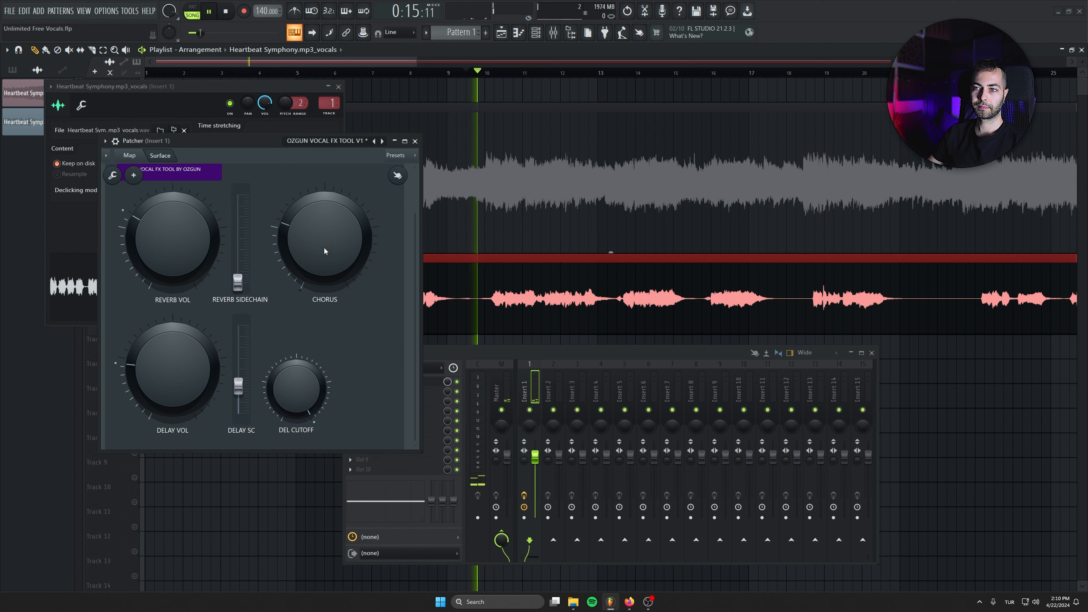
Raise the vocal effect's reverb volume, lower its delay cutoff, and add OTT to the second effect slot of Insert 1.
{"action": "scroll", "coordinate": [286, 384], "scroll_direction": "down", "scroll_amount": 4}
{"action": "scroll", "coordinate": [214, 262], "scroll_direction": "up", "scroll_amount": 1}
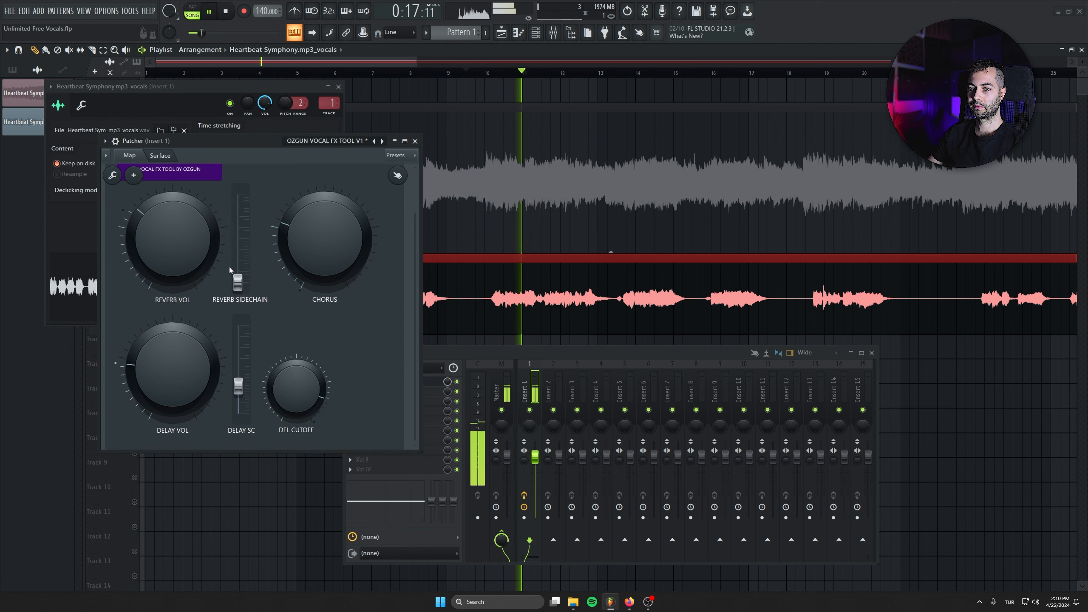
{"action": "left_click_drag", "start_coordinate": [445, 352], "coordinate": [459, 361]}
{"action": "left_click", "coordinate": [434, 404]}
{"action": "left_click", "coordinate": [630, 52]}
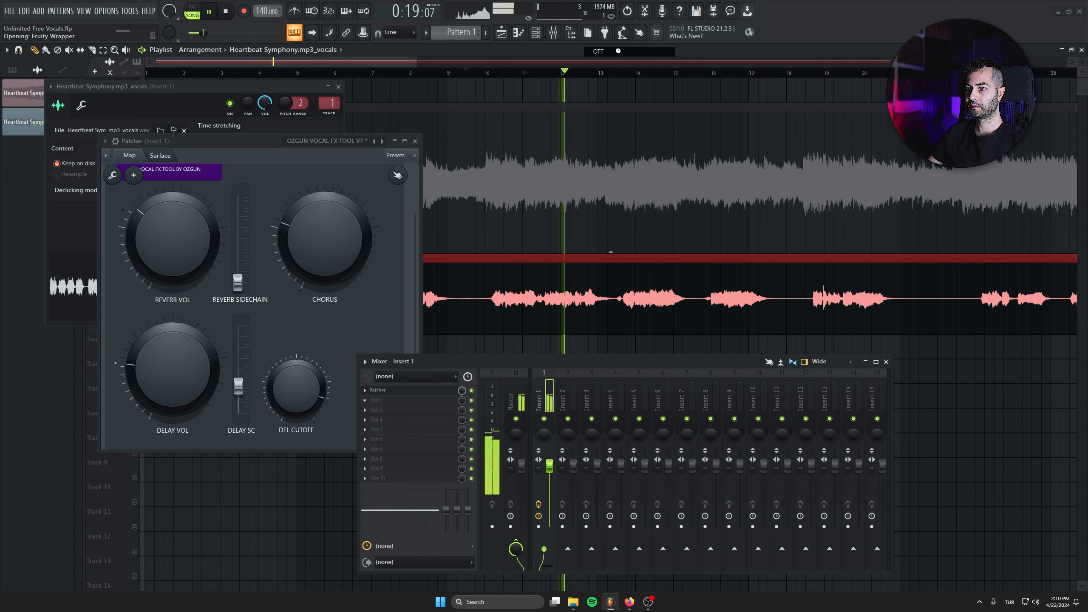
Set the OTT depth to 23 %, adjust the thresholds of all three bands and the high and mid band gains, and close OTT.
{"action": "left_click_drag", "start_coordinate": [122, 239], "coordinate": [123, 296]}
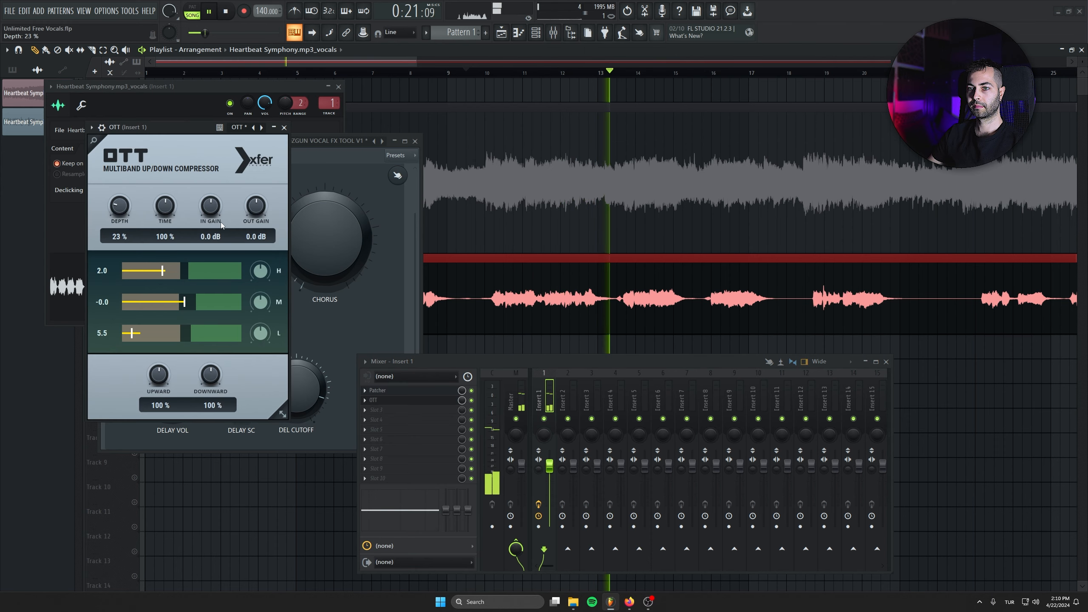
{"action": "left_click_drag", "start_coordinate": [216, 301], "coordinate": [229, 301]}
{"action": "left_click_drag", "start_coordinate": [229, 271], "coordinate": [243, 269]}
{"action": "left_click_drag", "start_coordinate": [222, 333], "coordinate": [235, 332]}
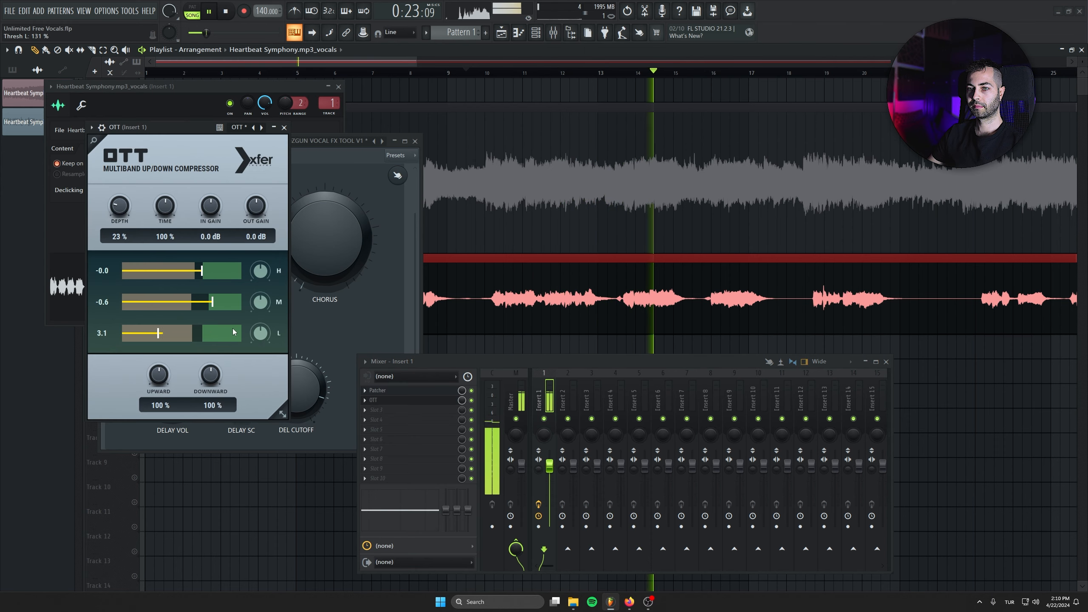
{"action": "mouse_move", "coordinate": [260, 270]}
{"action": "left_mouse_down"}
{"action": "mouse_move", "coordinate": [260, 244]}
{"action": "mouse_move", "coordinate": [262, 258]}
{"action": "left_mouse_up"}
{"action": "mouse_move", "coordinate": [260, 301]}
{"action": "left_mouse_down"}
{"action": "mouse_move", "coordinate": [260, 265]}
{"action": "mouse_move", "coordinate": [259, 300]}
{"action": "left_mouse_up"}
{"action": "key", "text": "Escape"}
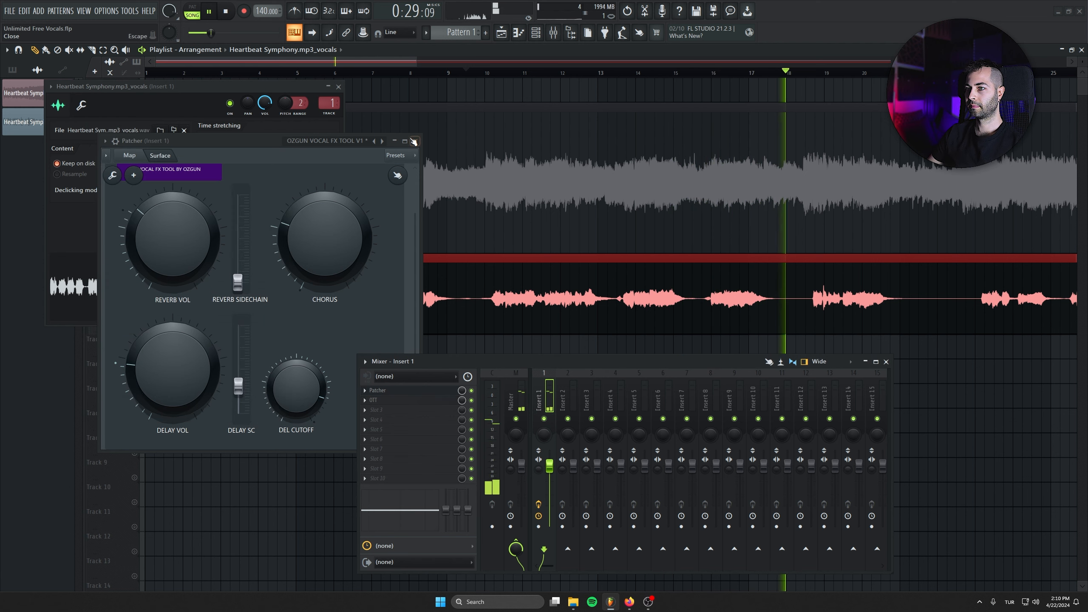
Close the Patcher and vocals sample windows, bring the whole vocals clip into view and stop playback.
{"action": "key", "text": "Escape"}
{"action": "key", "text": "Escape"}
{"action": "scroll", "coordinate": [403, 247], "scroll_direction": "down", "scroll_amount": 7}
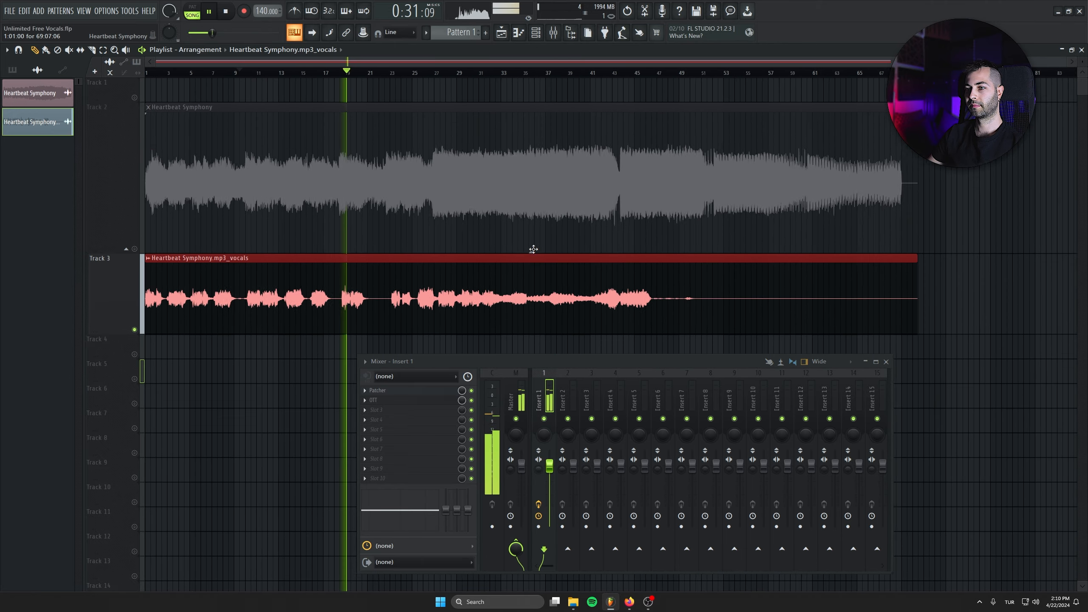
{"action": "scroll", "coordinate": [537, 252], "scroll_direction": "down", "scroll_amount": 3}
{"action": "scroll", "coordinate": [539, 253], "scroll_direction": "up", "scroll_amount": 3}
{"action": "scroll", "coordinate": [468, 262], "scroll_direction": "up", "scroll_amount": 3}
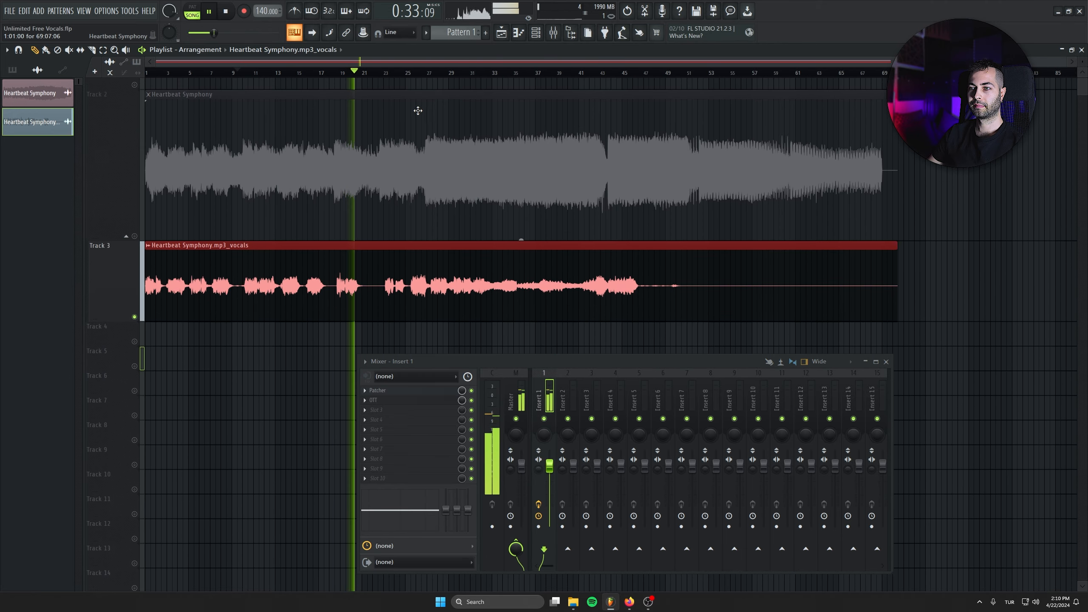
{"action": "key", "text": "space"}
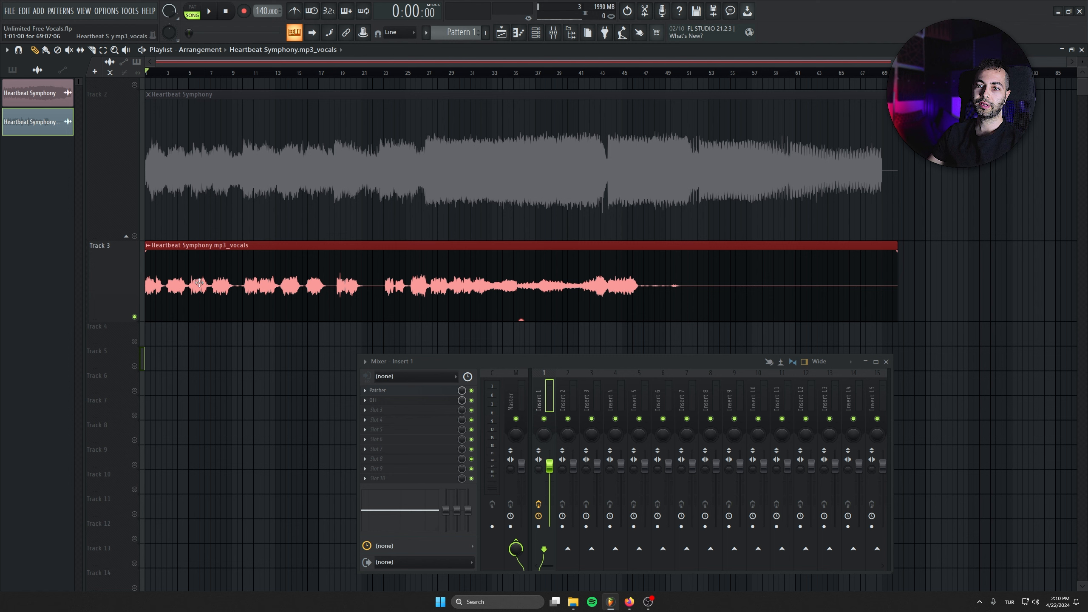
Export the soloed vocals as Unlimited Free Vocals.wav to the Downloads folder.
{"action": "left_click_drag", "start_coordinate": [266, 281], "coordinate": [72, 286]}
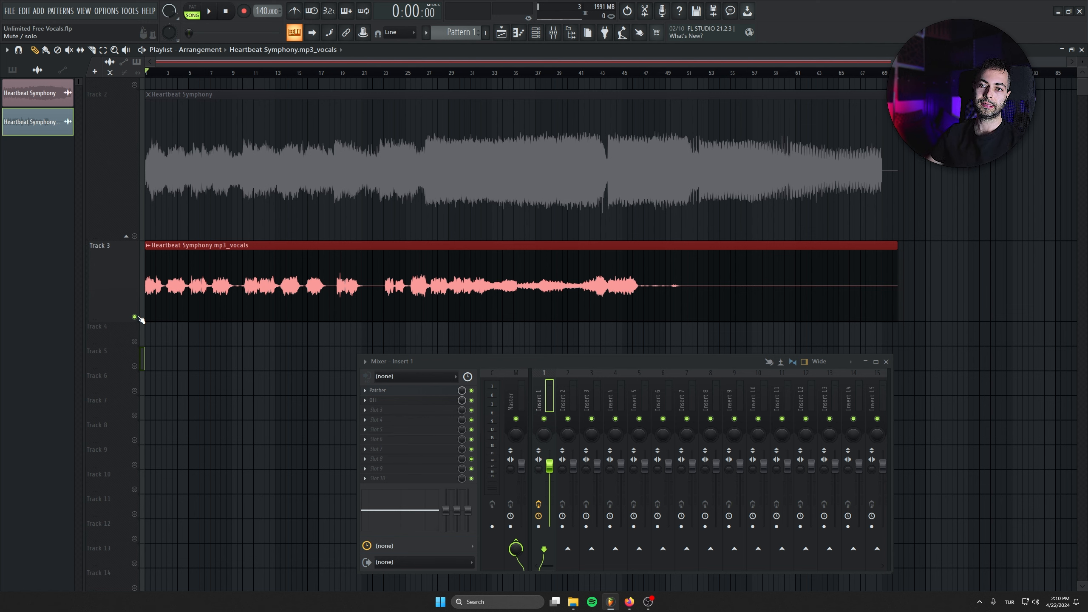
{"action": "left_click_drag", "start_coordinate": [212, 293], "coordinate": [150, 290]}
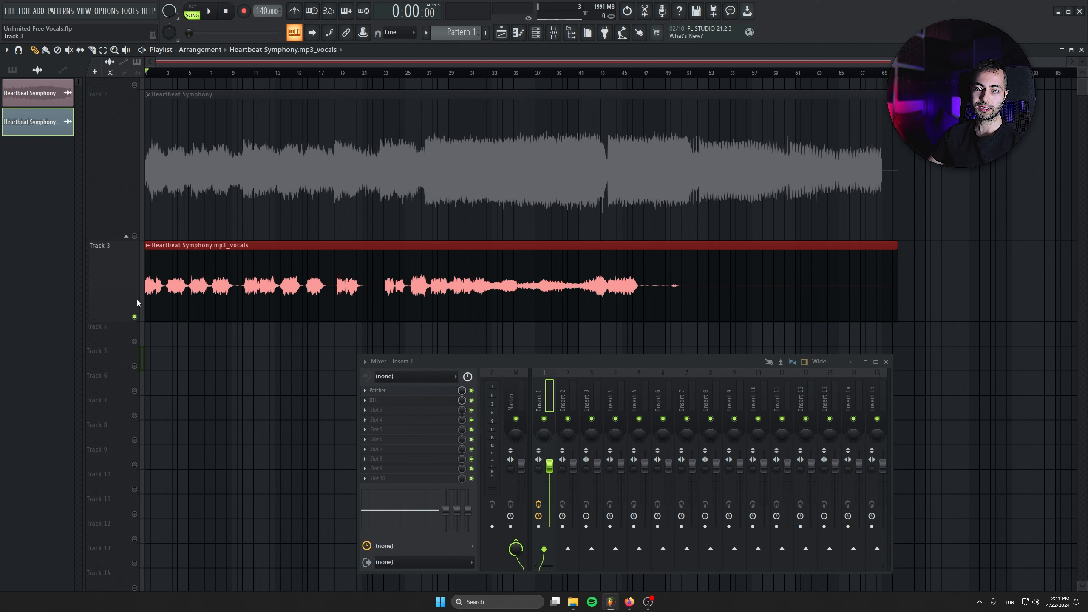
{"action": "key", "text": "ctrl+r"}
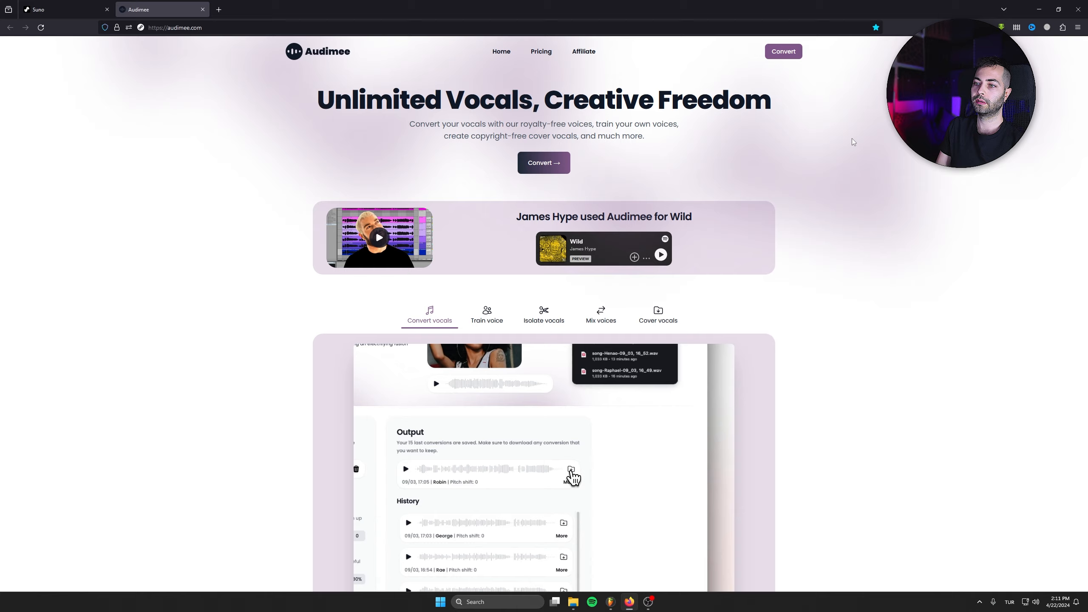
Look over the Audimee home page in the browser, open its vocal converter and check the remaining conversion time.
{"action": "scroll", "coordinate": [876, 323], "scroll_direction": "down", "scroll_amount": 3}
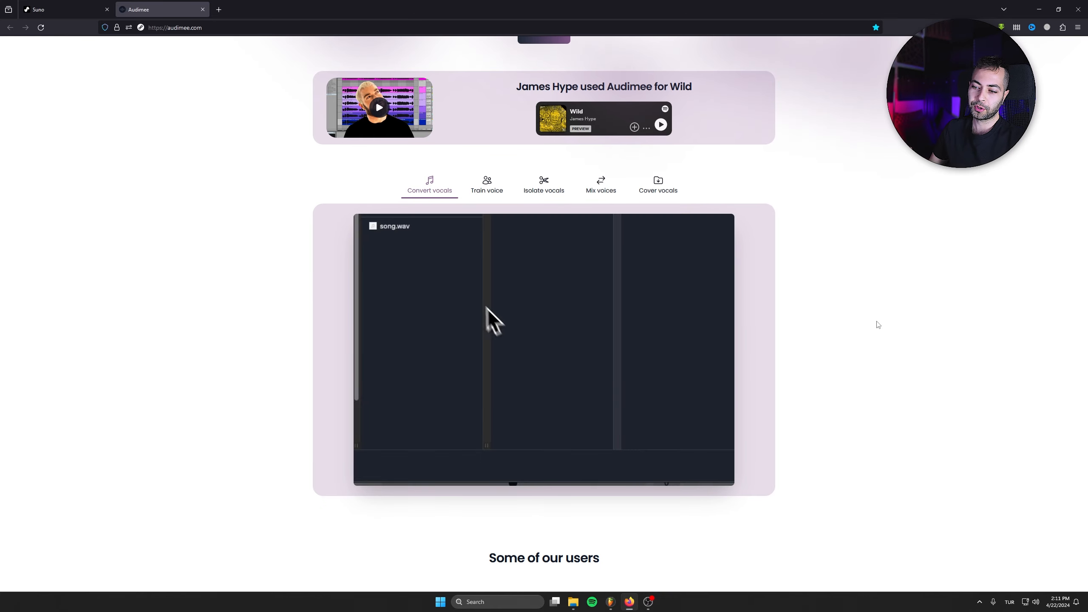
{"action": "scroll", "coordinate": [878, 330], "scroll_direction": "down", "scroll_amount": 6}
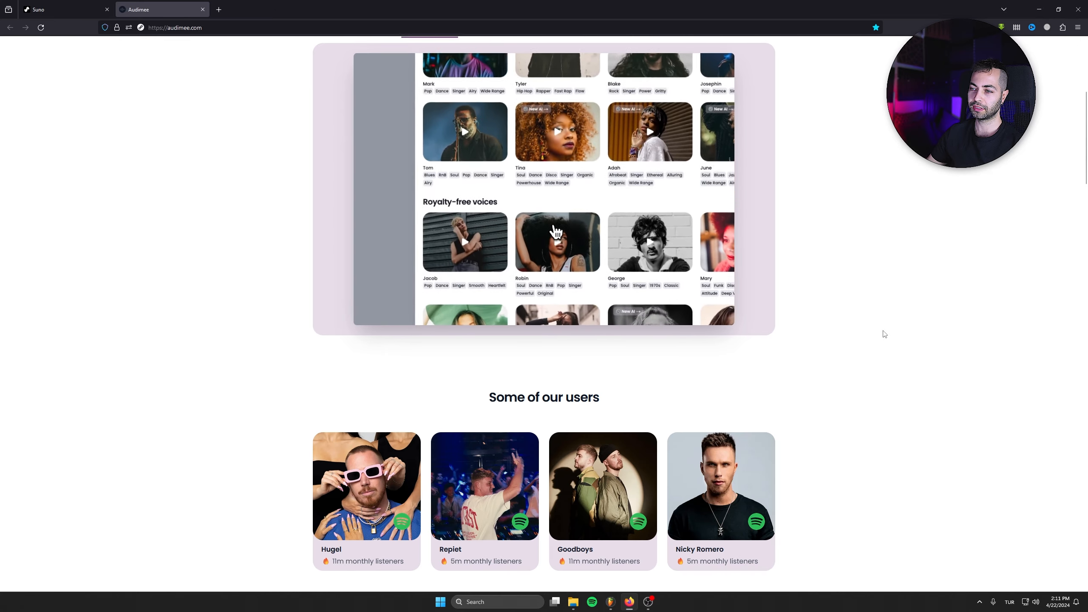
{"action": "scroll", "coordinate": [518, 236], "scroll_direction": "up", "scroll_amount": 10}
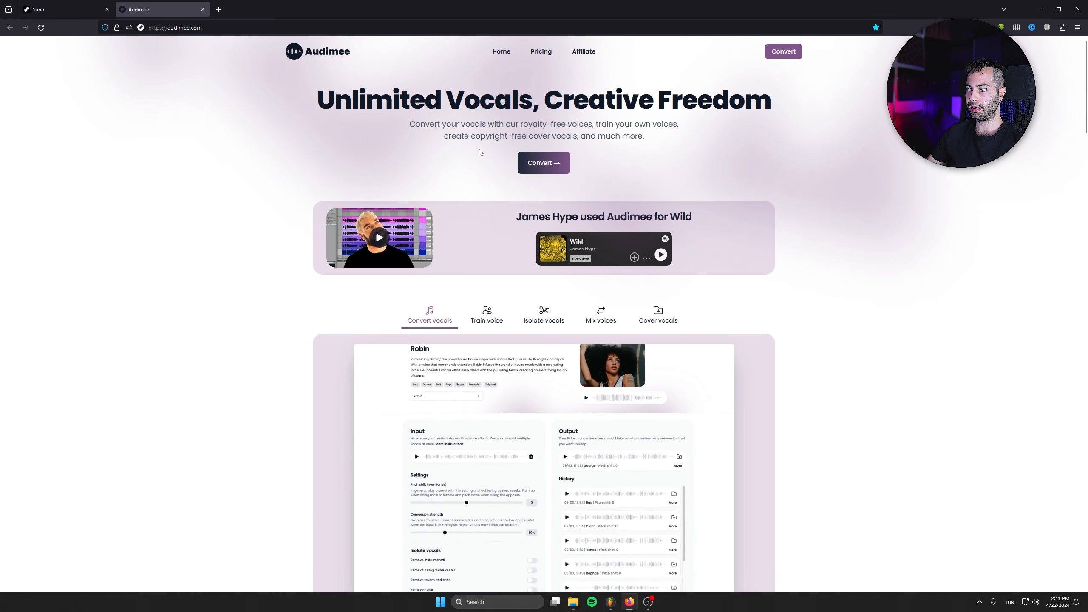
{"action": "left_click", "coordinate": [534, 168]}
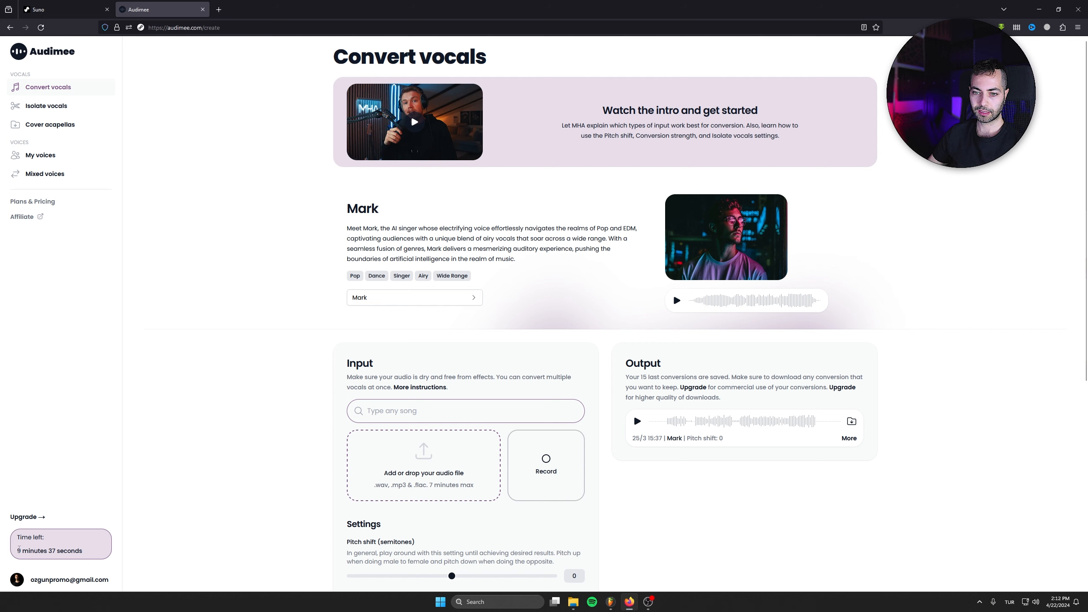
{"action": "left_click_drag", "start_coordinate": [18, 549], "coordinate": [96, 554]}
{"action": "left_click", "coordinate": [96, 556]}
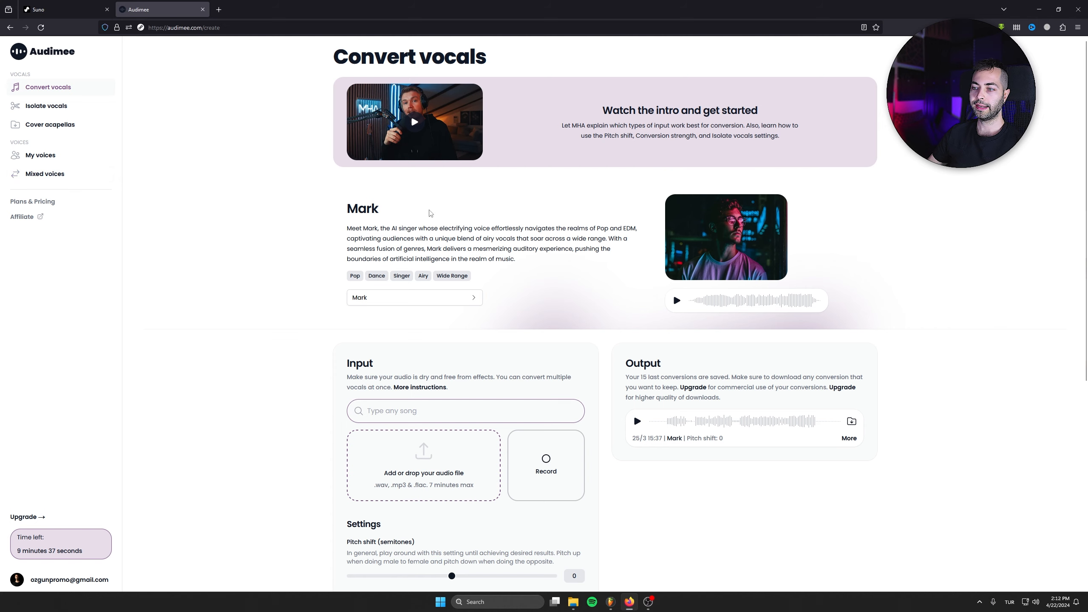
Add Unlimited Free Vocals.wav from the Downloads folder as the conversion input and play a short preview of it.
{"action": "left_click", "coordinate": [573, 601]}
{"action": "left_click_drag", "start_coordinate": [831, 571], "coordinate": [425, 465]}
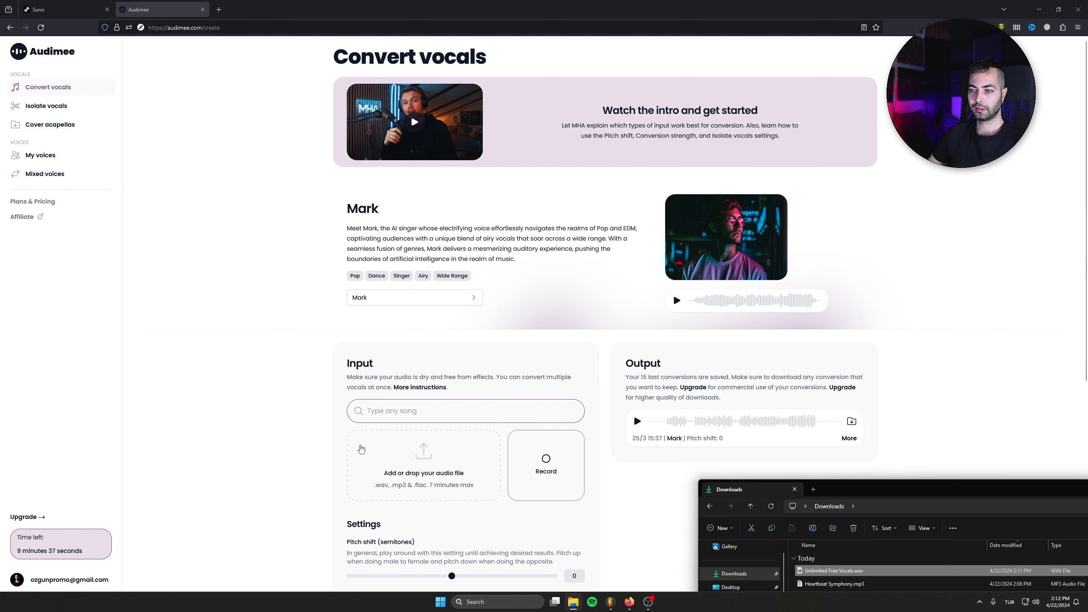
{"action": "left_click", "coordinate": [299, 409]}
{"action": "scroll", "coordinate": [356, 377], "scroll_direction": "down", "scroll_amount": 1}
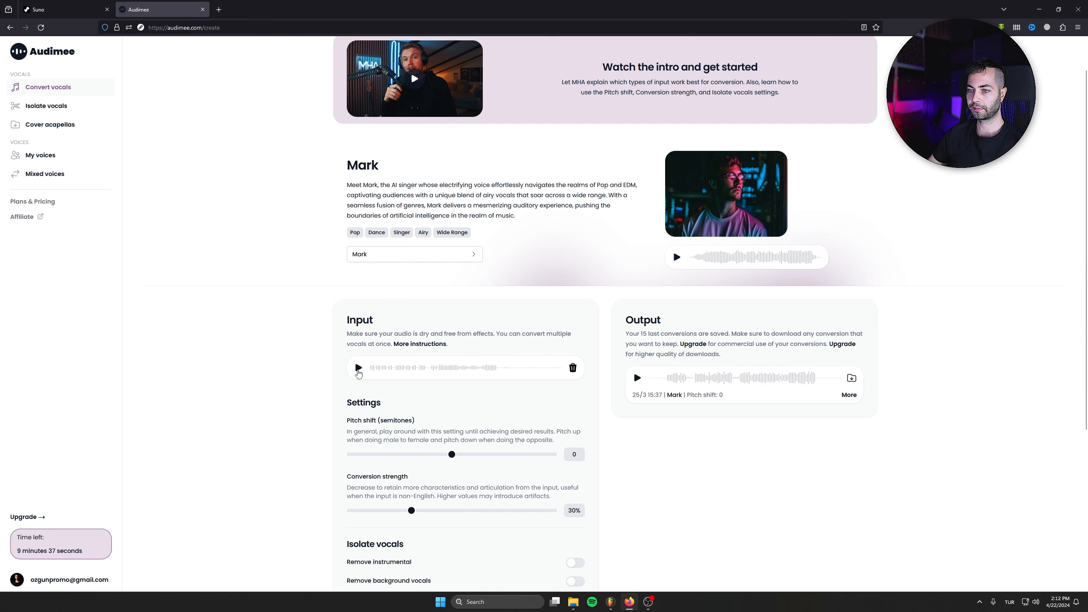
{"action": "left_click", "coordinate": [359, 367]}
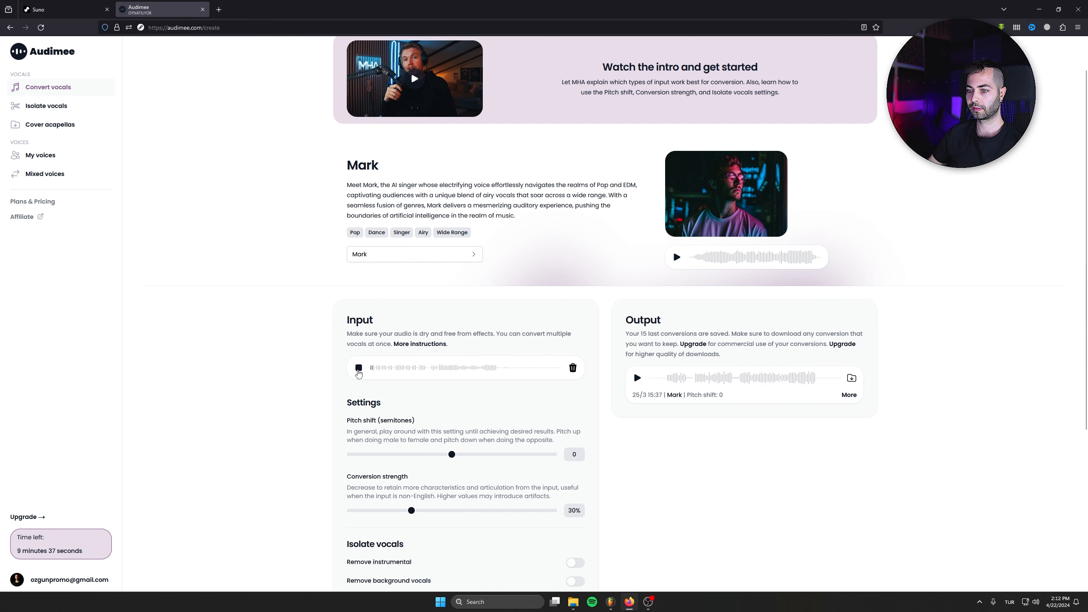
{"action": "left_click", "coordinate": [359, 369]}
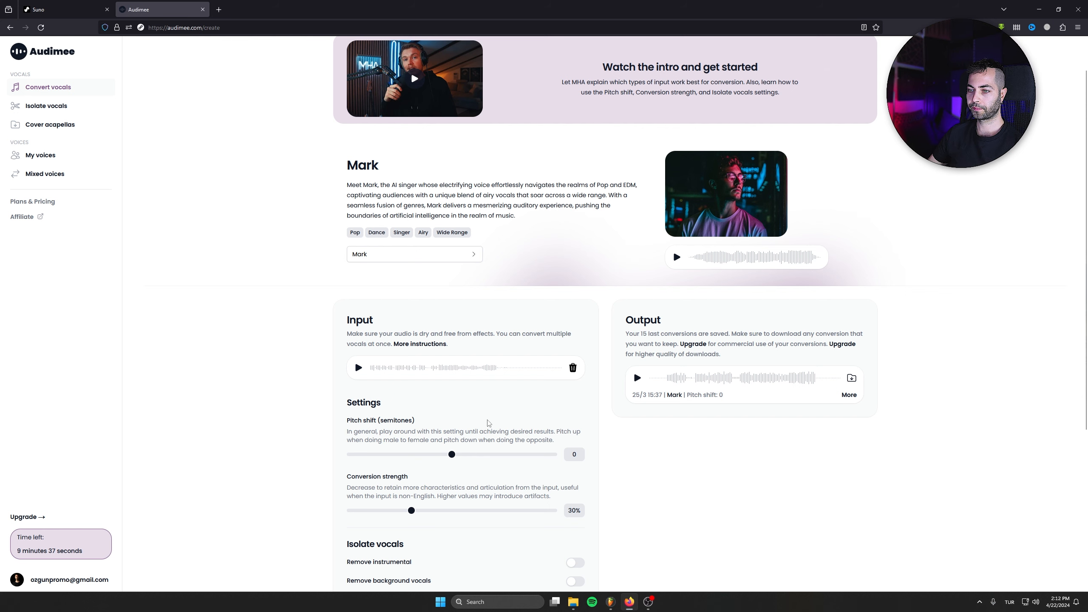
Review the conversion strength setting and convert the uploaded vocals with the Mark voice.
{"action": "scroll", "coordinate": [465, 286], "scroll_direction": "down", "scroll_amount": 4}
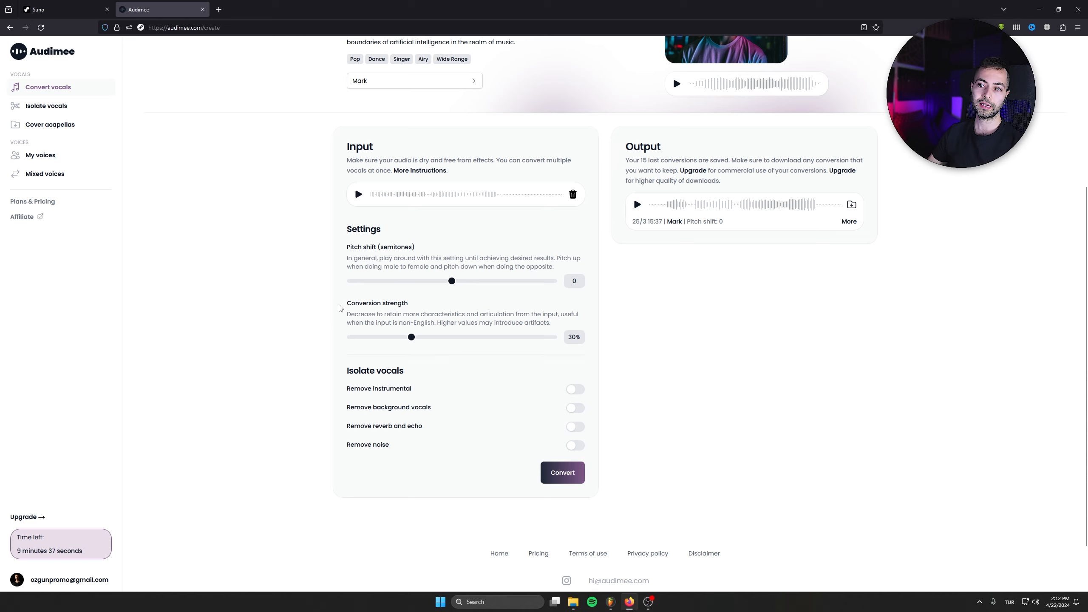
{"action": "left_click_drag", "start_coordinate": [340, 307], "coordinate": [554, 328]}
{"action": "left_click", "coordinate": [555, 328]}
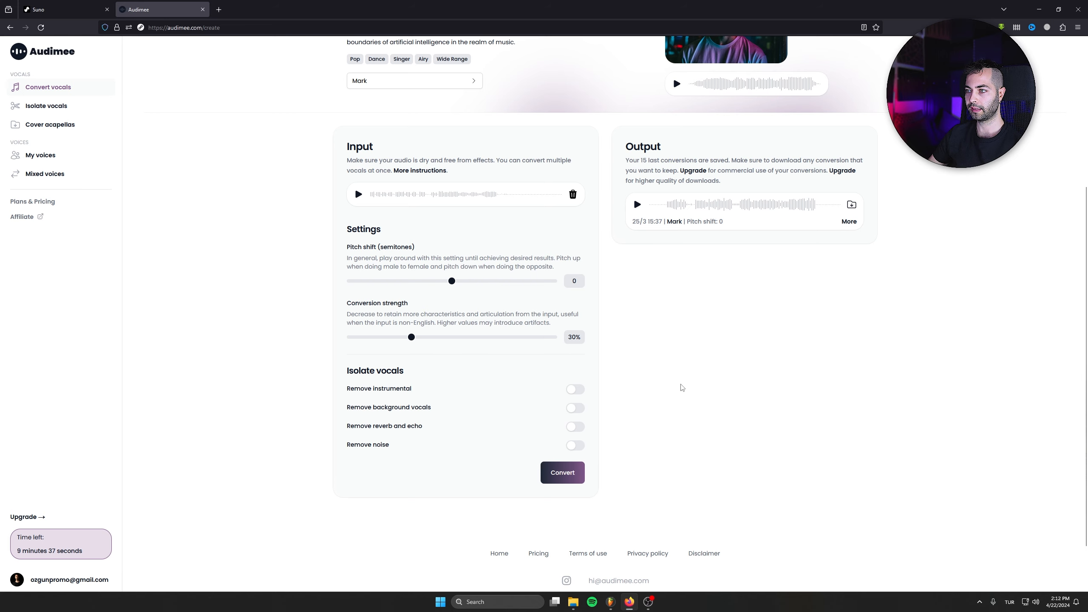
{"action": "left_click", "coordinate": [561, 472]}
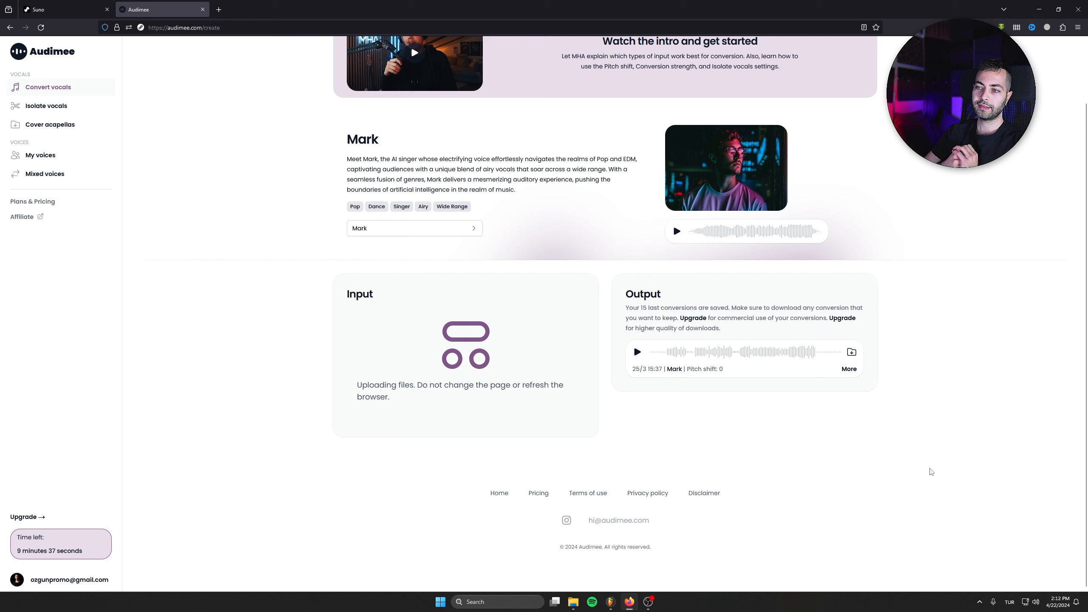
{"action": "scroll", "coordinate": [636, 384], "scroll_direction": "down", "scroll_amount": 1}
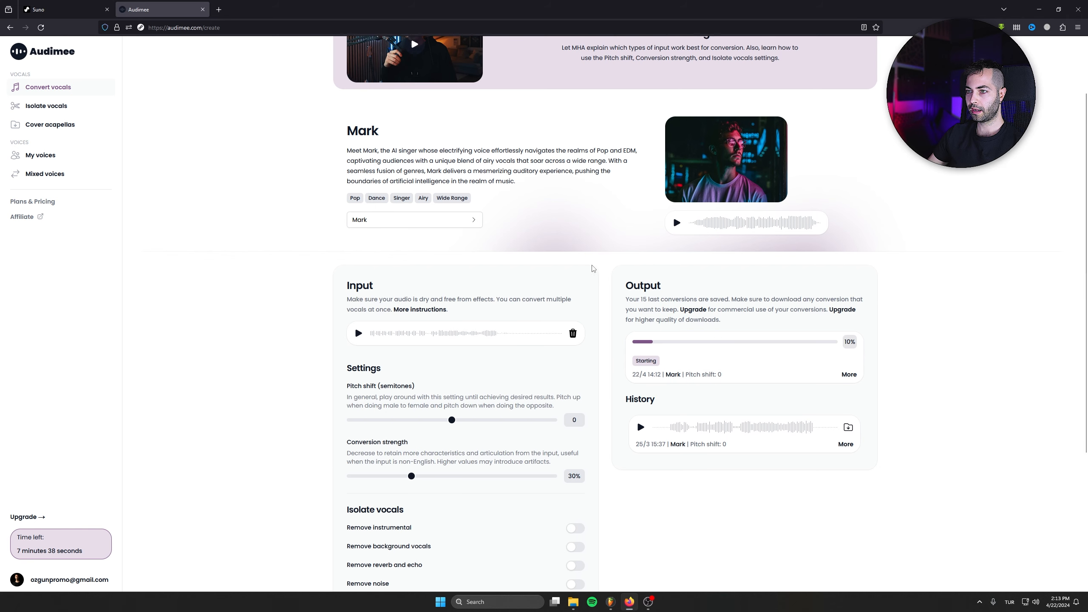
Look through the available royalty-free voices without changing the selected voice while the conversion runs.
{"action": "scroll", "coordinate": [424, 201], "scroll_direction": "up", "scroll_amount": 2}
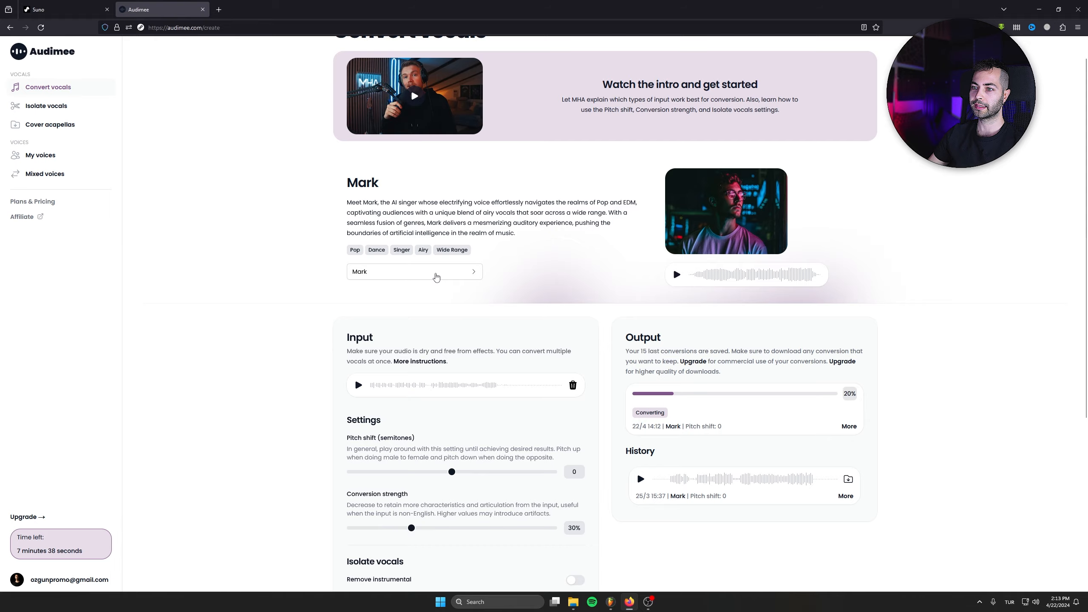
{"action": "left_click", "coordinate": [436, 276]}
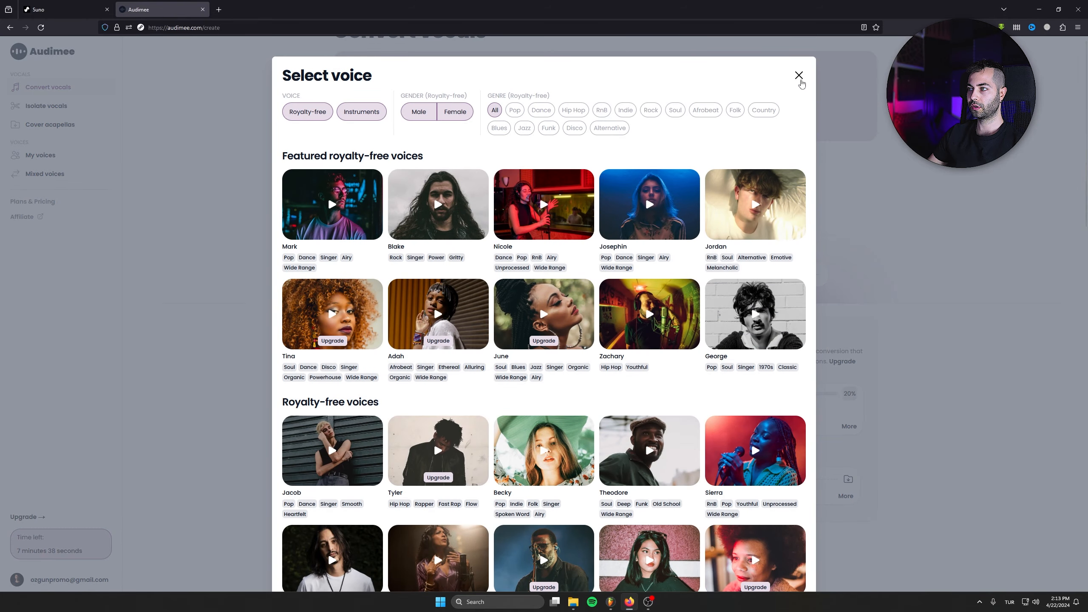
{"action": "left_click", "coordinate": [800, 82]}
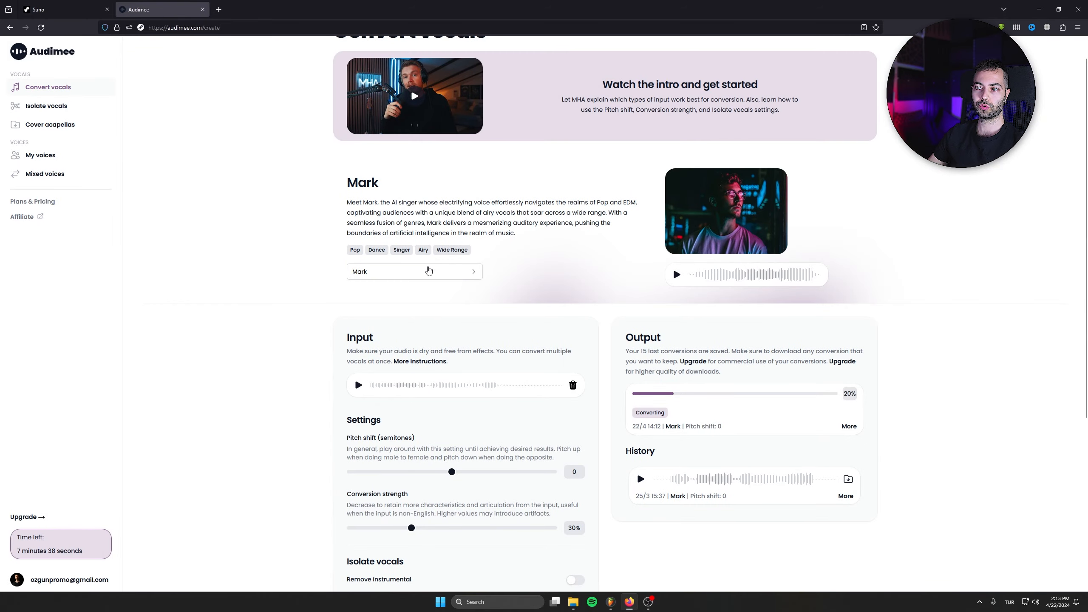
{"action": "left_click", "coordinate": [426, 276]}
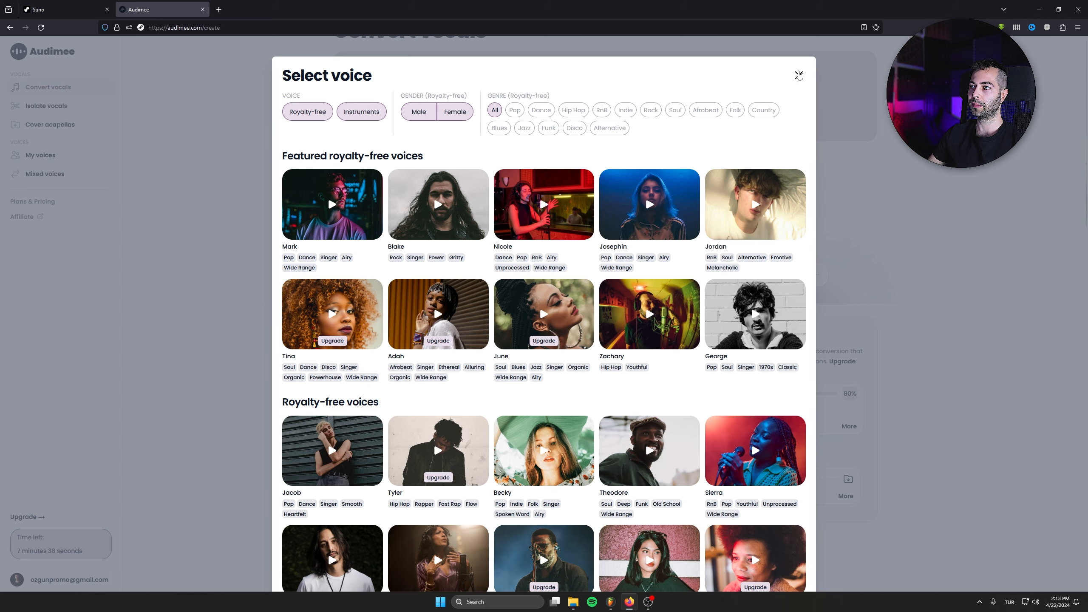
{"action": "left_click", "coordinate": [798, 75]}
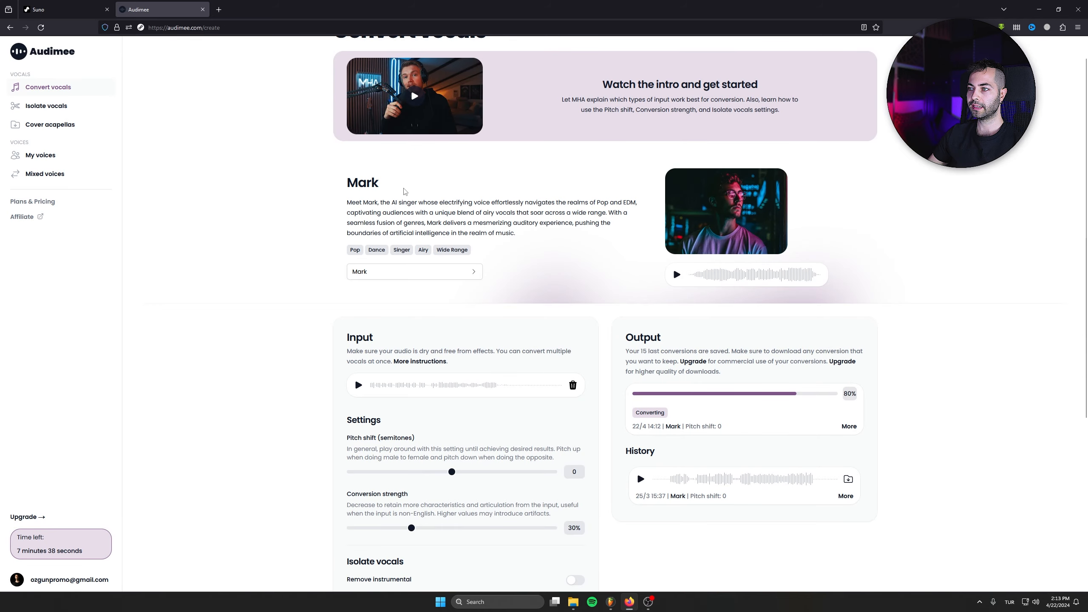
Play the newly converted Mark vocals from the output and stop playback.
{"action": "scroll", "coordinate": [645, 453], "scroll_direction": "down", "scroll_amount": 1}
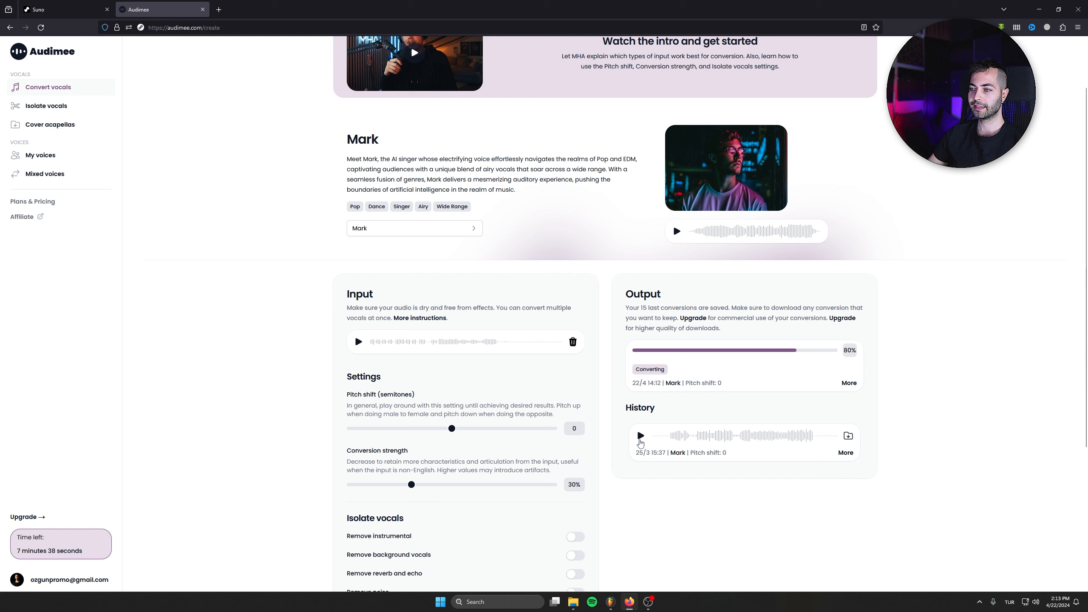
{"action": "left_click", "coordinate": [640, 439]}
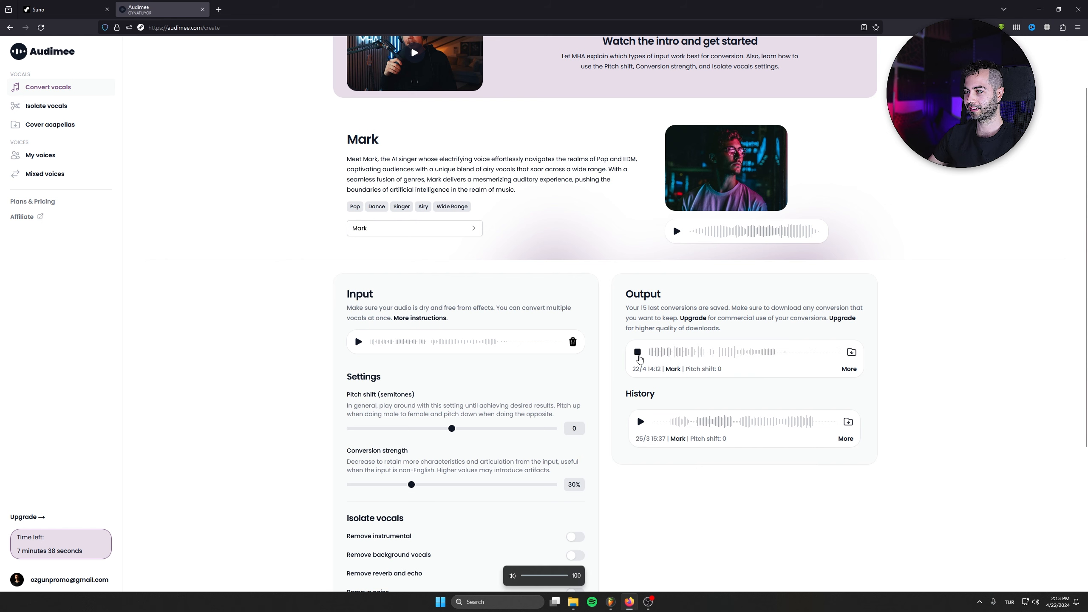
{"action": "left_click", "coordinate": [638, 352]}
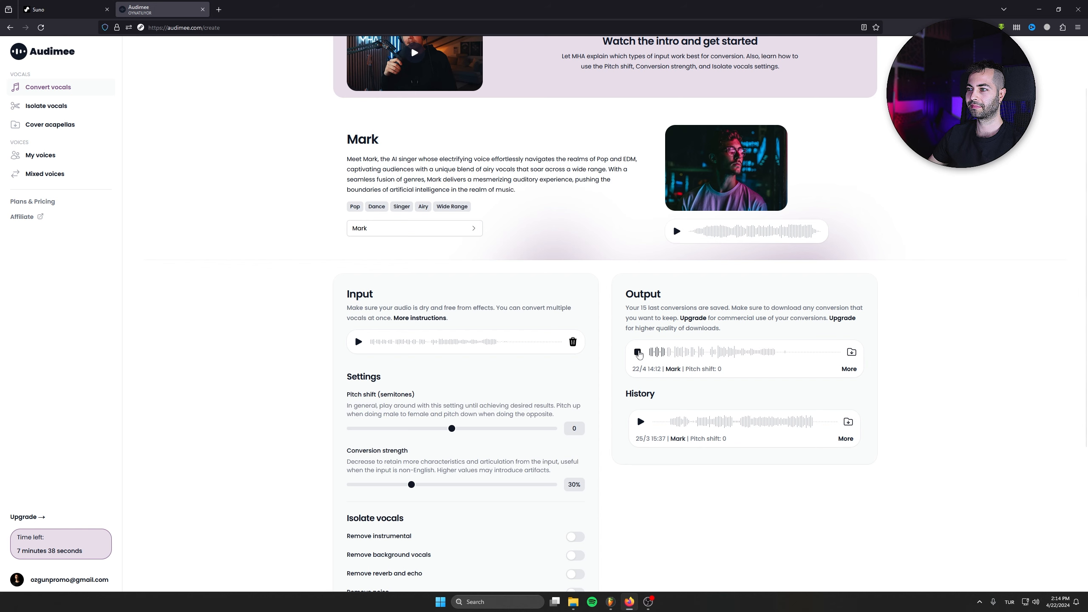
{"action": "scroll", "coordinate": [642, 364], "scroll_direction": "up", "scroll_amount": 1}
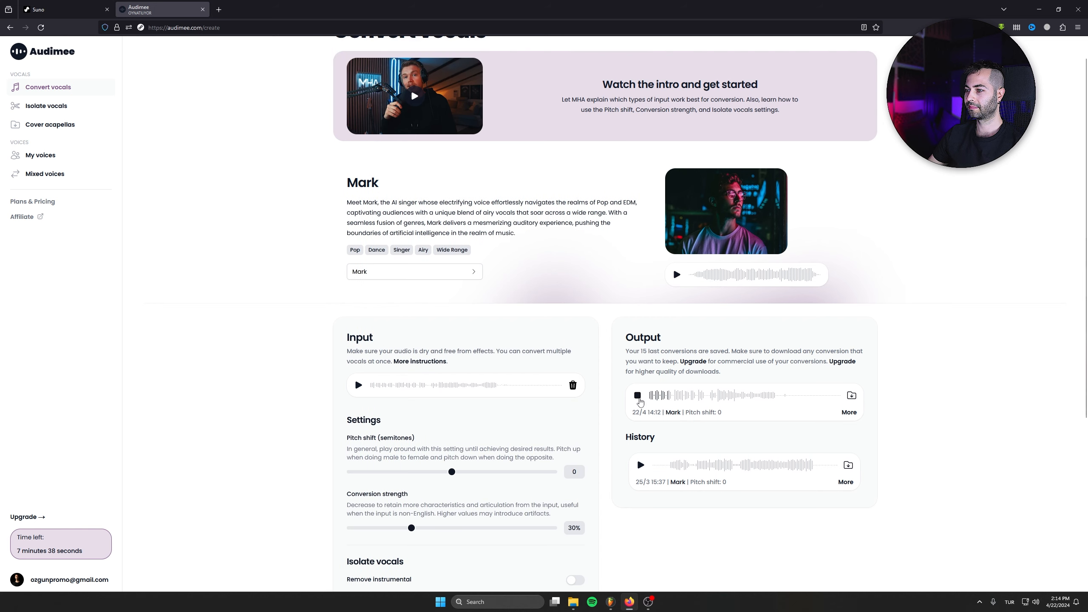
{"action": "left_click", "coordinate": [638, 398]}
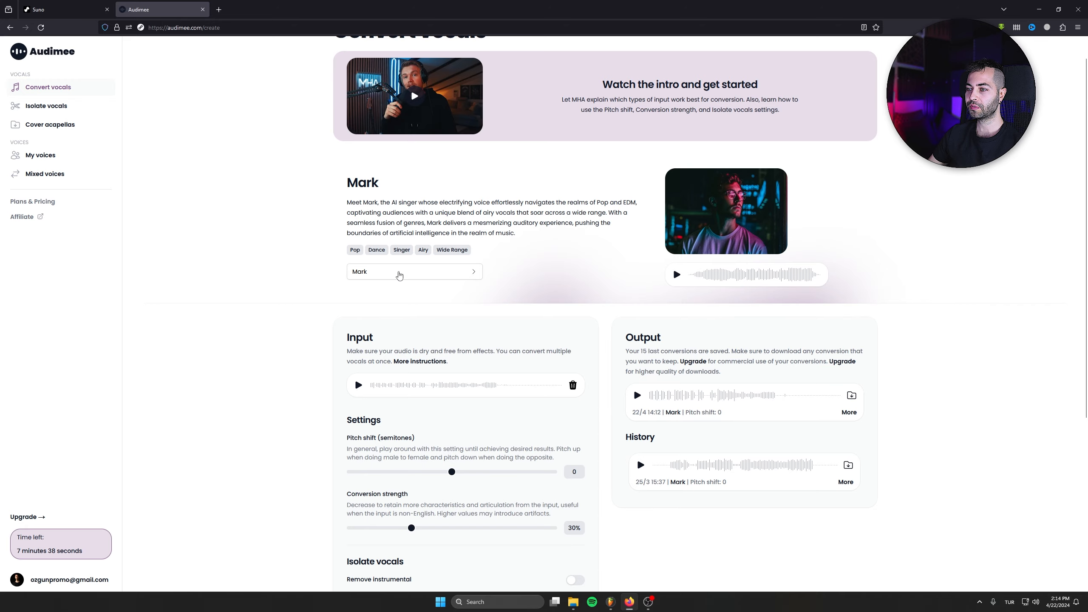
Filter out the male voices, select the royalty-free female voice Nicole and play a short part of her sample.
{"action": "left_click", "coordinate": [399, 275]}
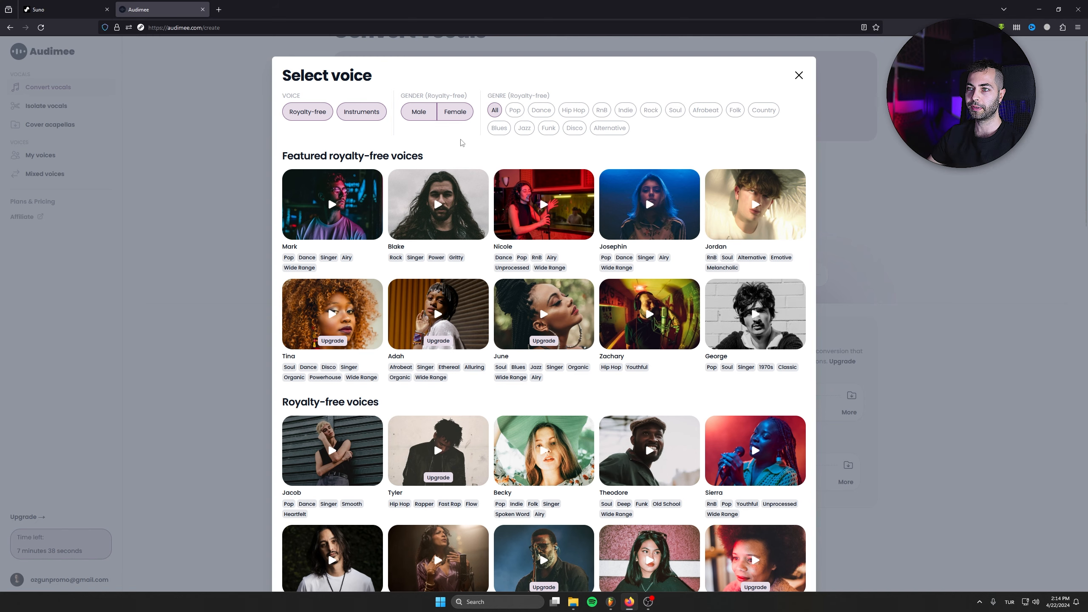
{"action": "left_click", "coordinate": [423, 115]}
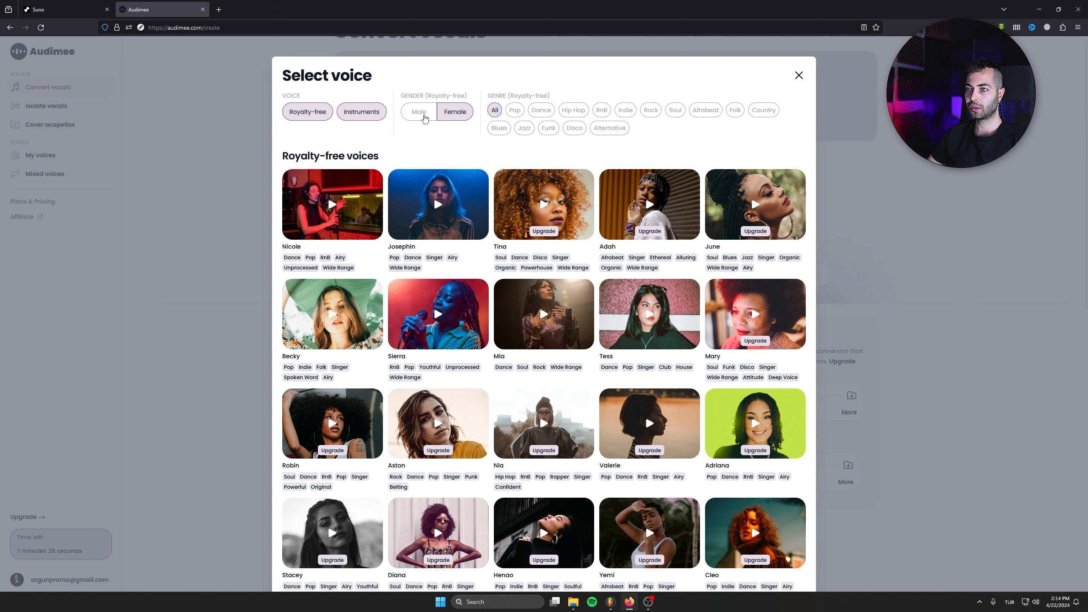
{"action": "left_click", "coordinate": [301, 226]}
{"action": "left_click", "coordinate": [677, 274]}
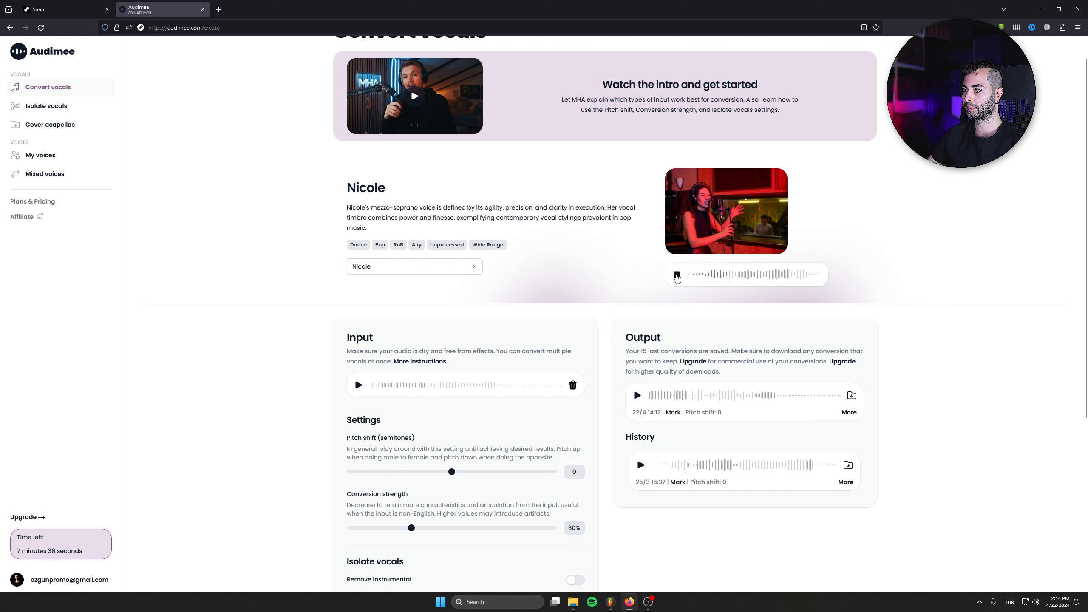
{"action": "left_click", "coordinate": [677, 275]}
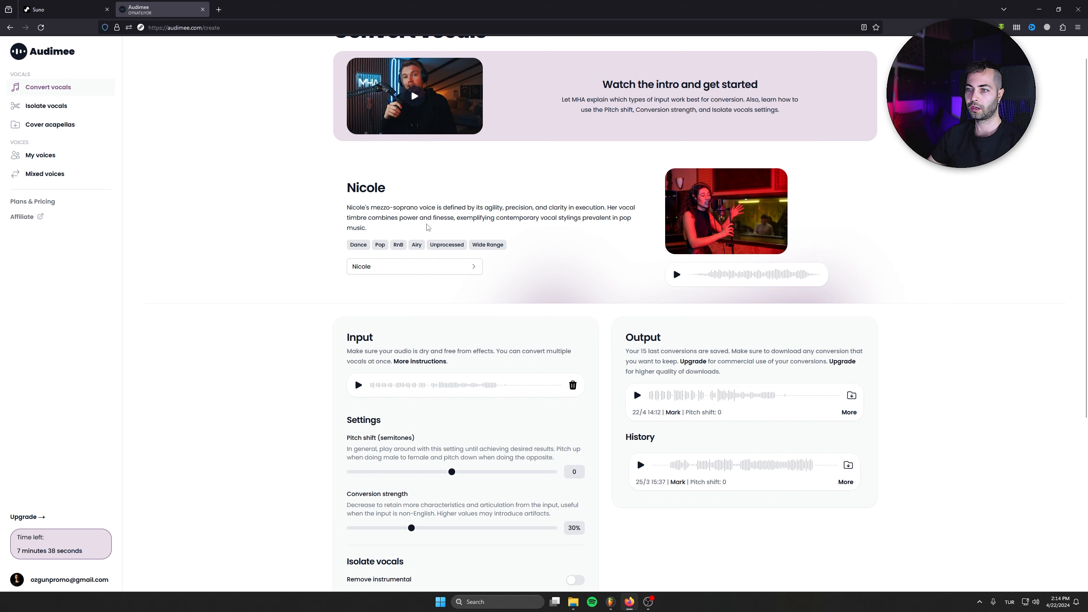
Convert the uploaded vocals with the Nicole voice and play the resulting conversion from the output.
{"action": "scroll", "coordinate": [432, 218], "scroll_direction": "down", "scroll_amount": 5}
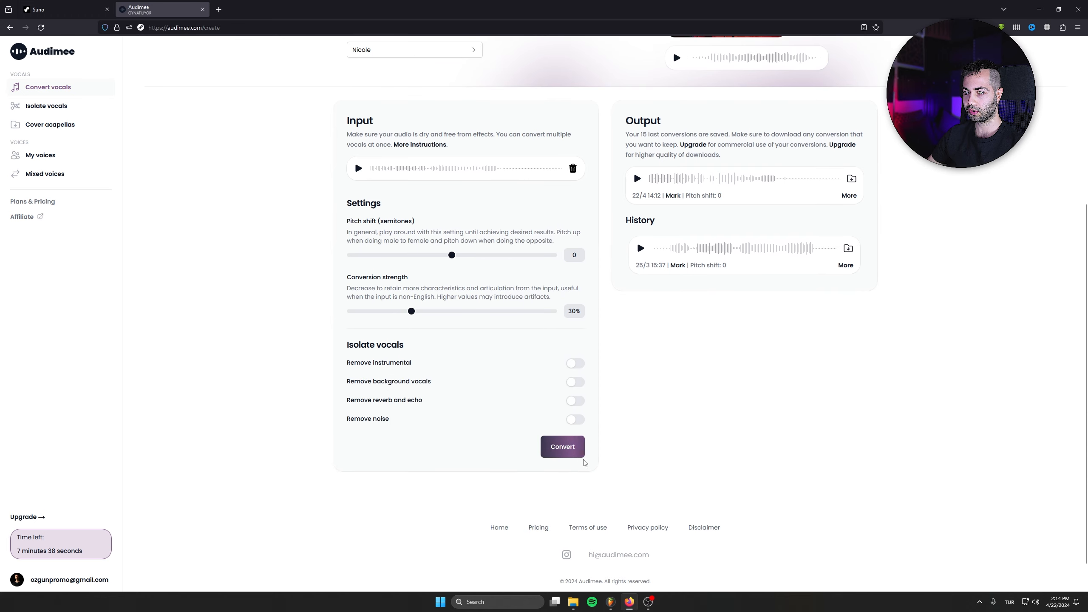
{"action": "left_click", "coordinate": [563, 447]}
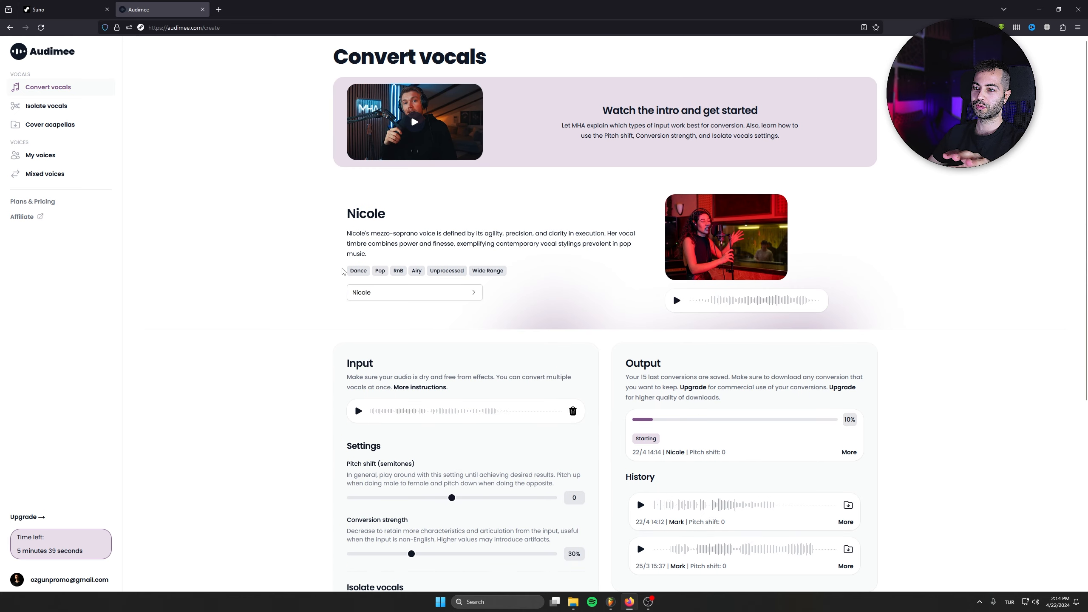
{"action": "scroll", "coordinate": [359, 274], "scroll_direction": "down", "scroll_amount": 5}
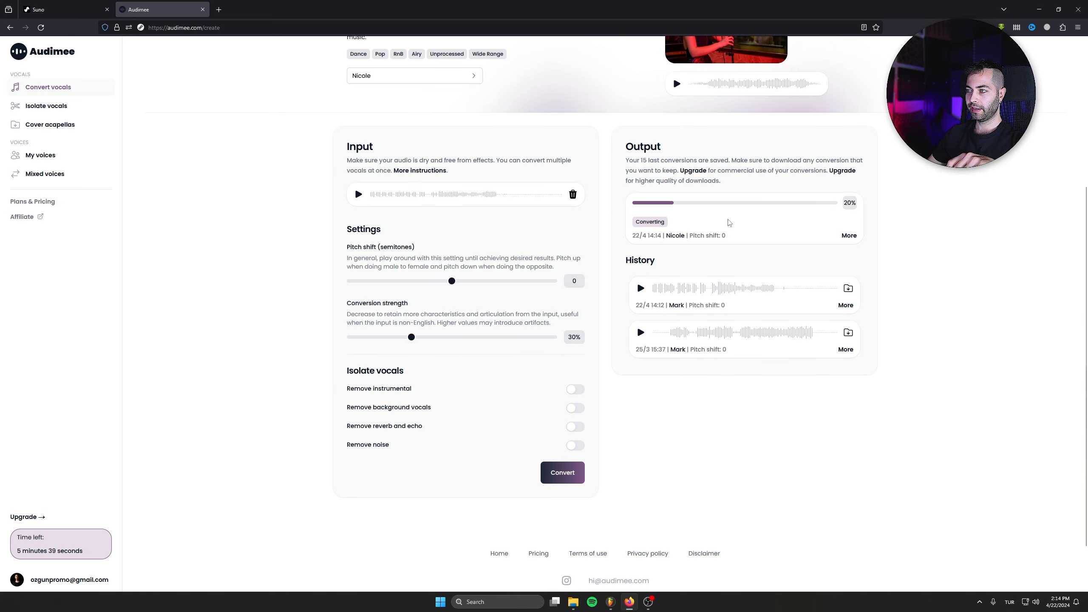
{"action": "scroll", "coordinate": [673, 276], "scroll_direction": "up", "scroll_amount": 2}
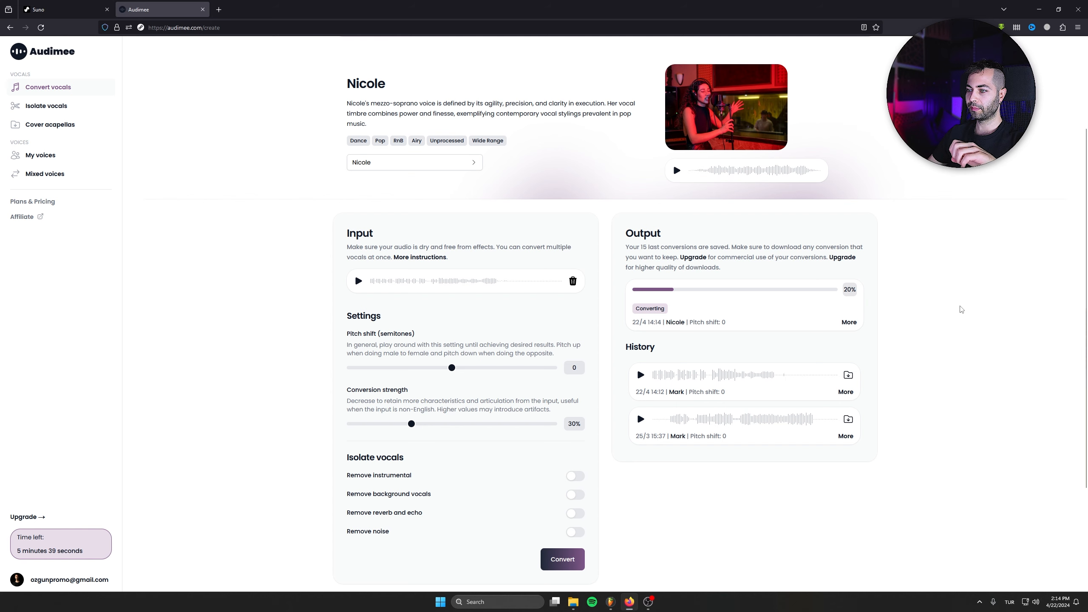
{"action": "left_click", "coordinate": [637, 292]}
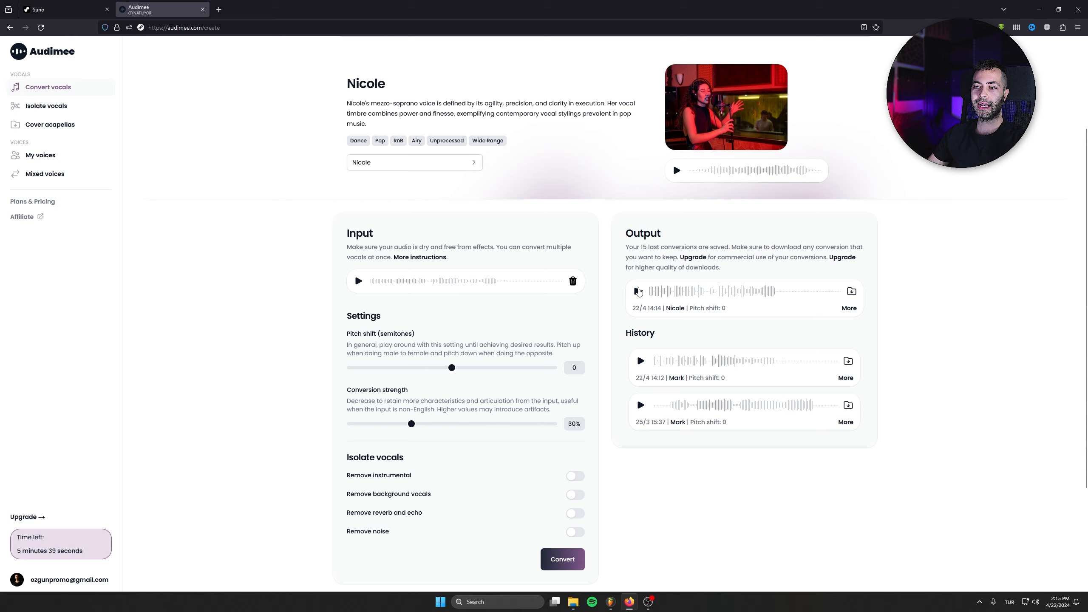
Download the Nicole conversion as an MP3 to Downloads and place the file on Track 4 of the FL Studio playlist.
{"action": "left_click", "coordinate": [855, 295]}
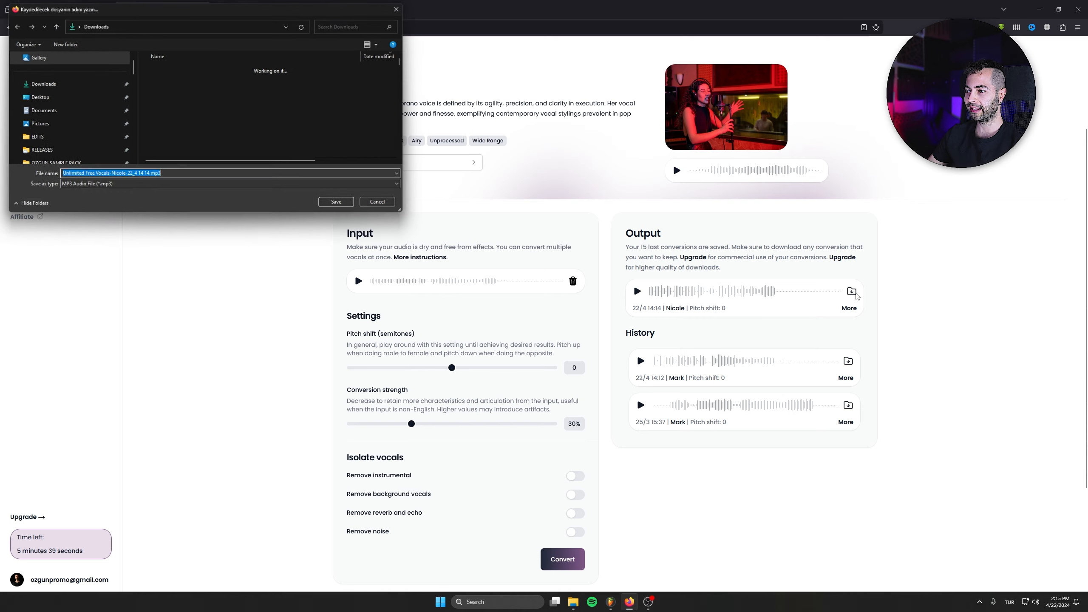
{"action": "left_click", "coordinate": [327, 205]}
{"action": "left_click_drag", "start_coordinate": [839, 48], "coordinate": [610, 606]}
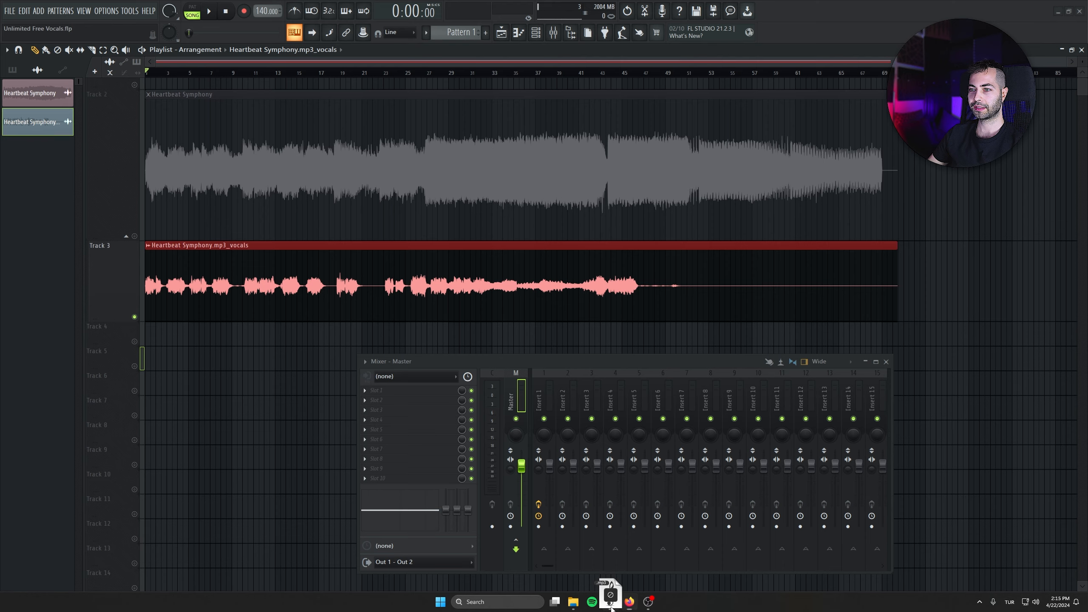
{"action": "left_click_drag", "start_coordinate": [223, 371], "coordinate": [151, 364]}
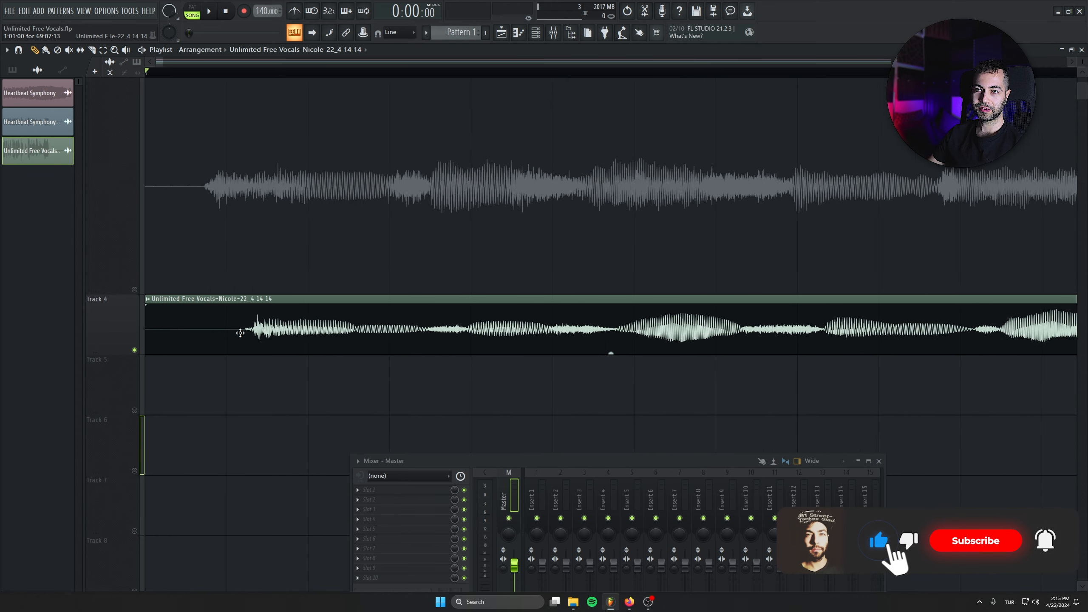
Align the start of the Nicole vocals on Track 4 with the original extracted vocals on Track 3.
{"action": "scroll", "coordinate": [275, 339], "scroll_direction": "down", "scroll_amount": 8}
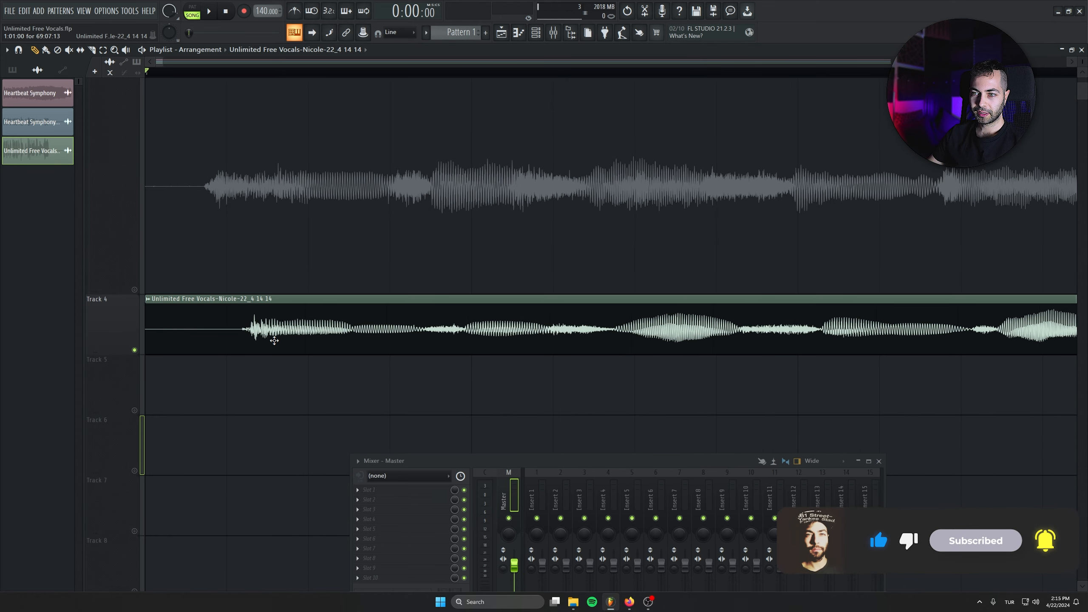
{"action": "scroll", "coordinate": [276, 339], "scroll_direction": "down", "scroll_amount": 2}
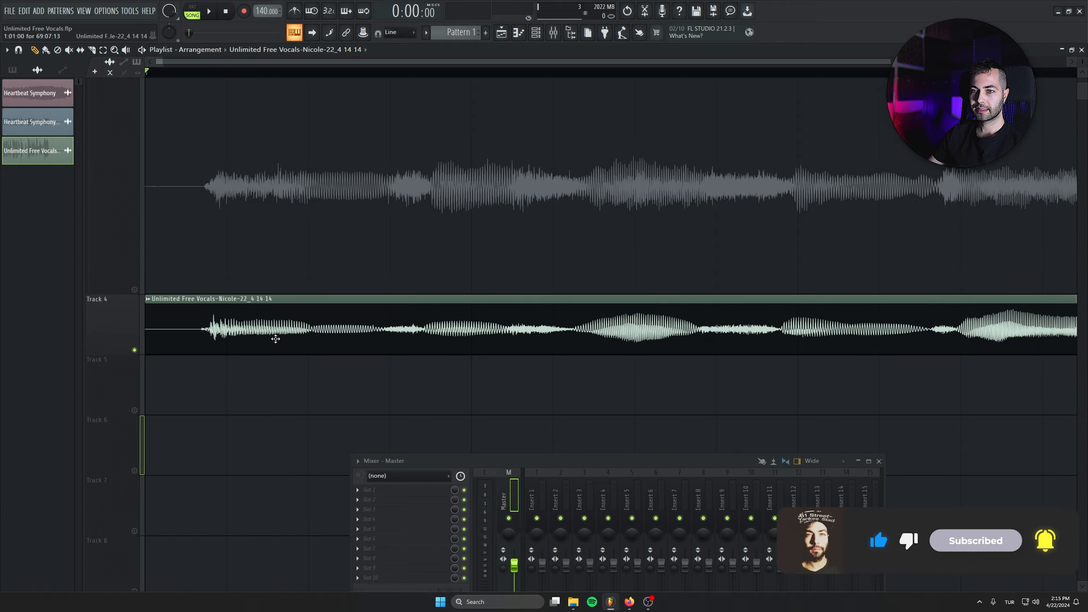
{"action": "left_click_drag", "start_coordinate": [251, 339], "coordinate": [209, 362]}
{"action": "scroll", "coordinate": [257, 388], "scroll_direction": "down", "scroll_amount": 3}
Compare the original vocals on Track 3 with the Nicole vocals on Track 4 by soloing and playing each track.
{"action": "key", "text": "space"}
{"action": "scroll", "coordinate": [254, 385], "scroll_direction": "down", "scroll_amount": 4}
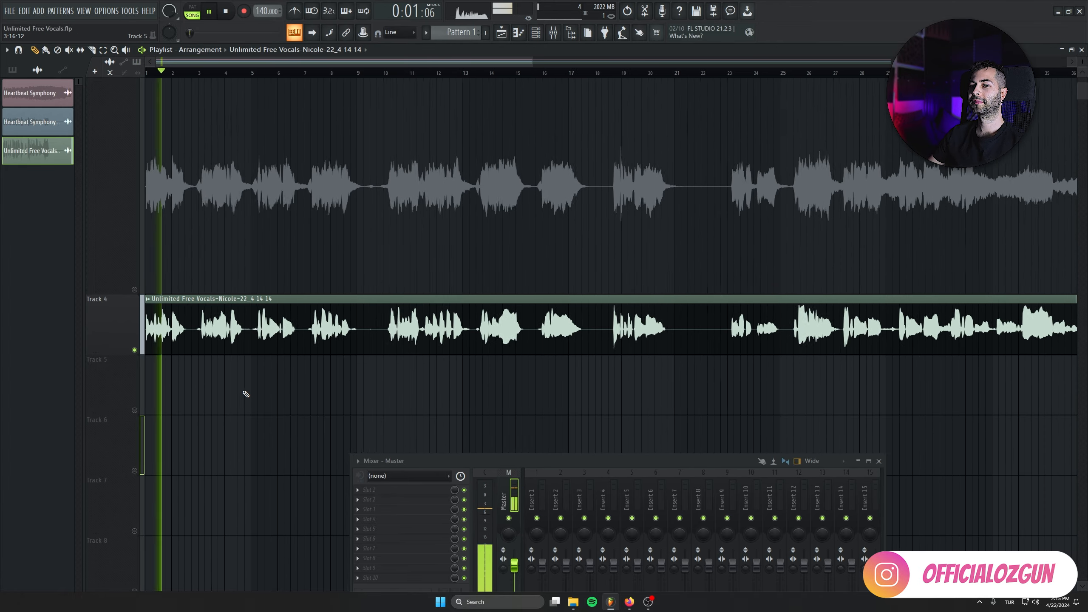
{"action": "right_click", "coordinate": [135, 289]}
{"action": "key", "text": "space"}
{"action": "key", "text": "space"}
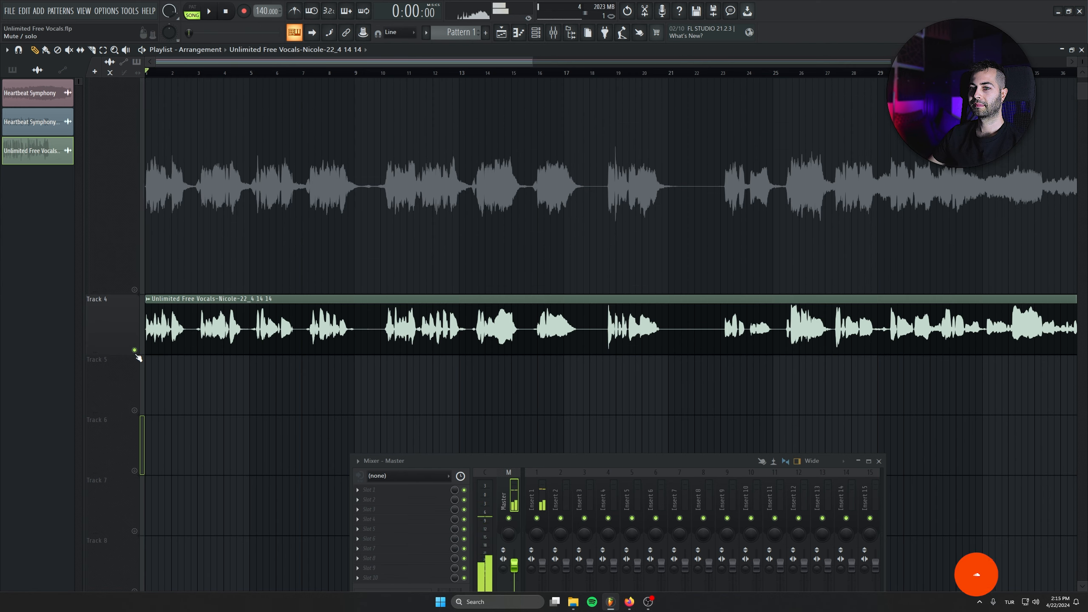
{"action": "right_click", "coordinate": [135, 350]}
{"action": "key", "text": "space"}
{"action": "key", "text": "space"}
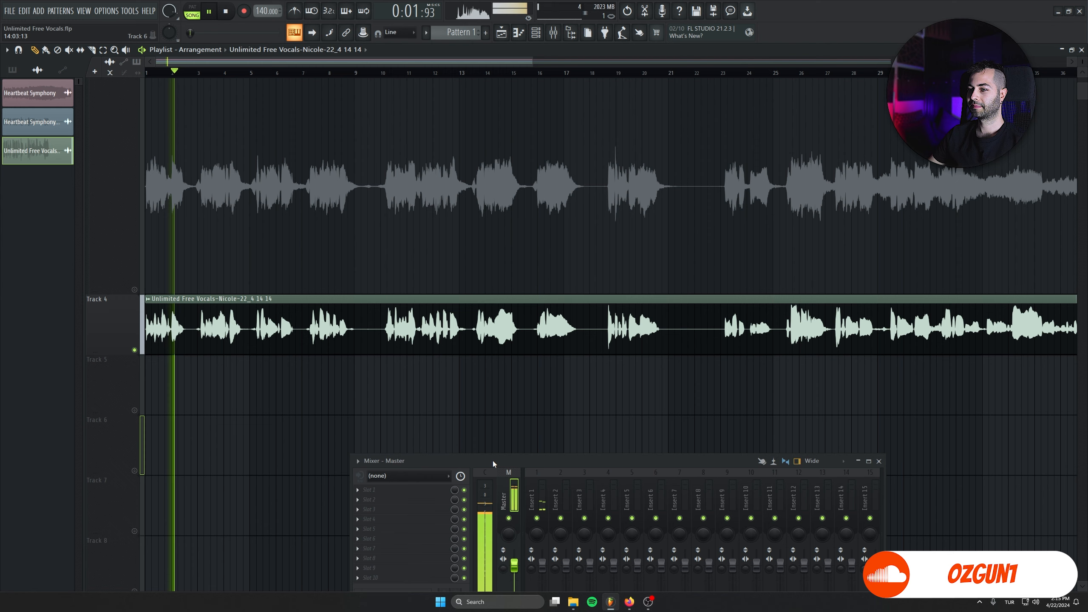
Route the Nicole audio clip to mixer Insert 1, which holds the vocal effects, and play it through them.
{"action": "left_click_drag", "start_coordinate": [493, 461], "coordinate": [470, 428]}
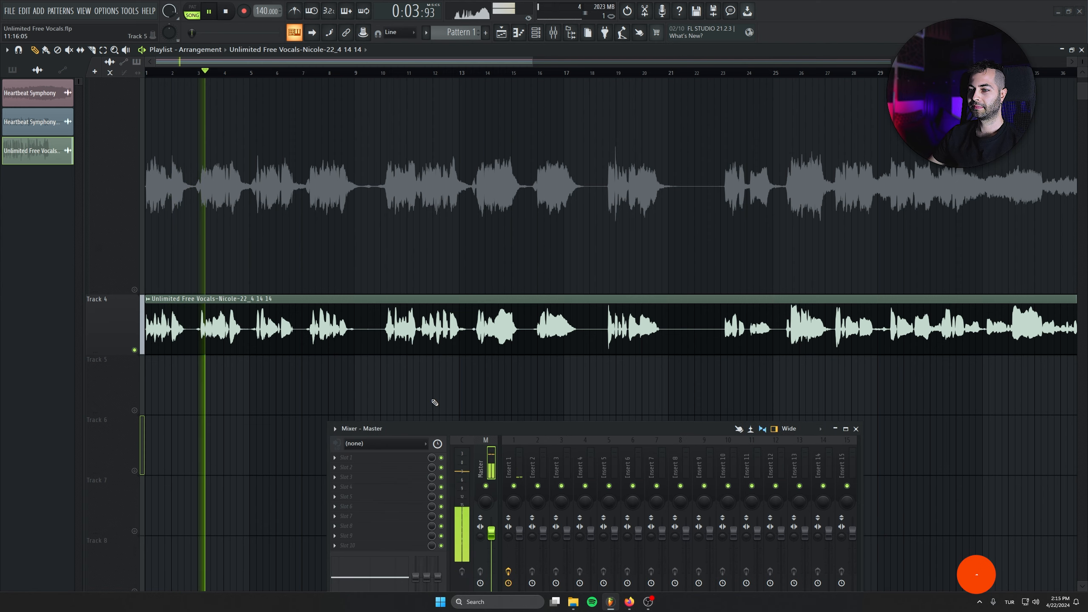
{"action": "left_click", "coordinate": [538, 447]}
{"action": "left_click", "coordinate": [561, 453]}
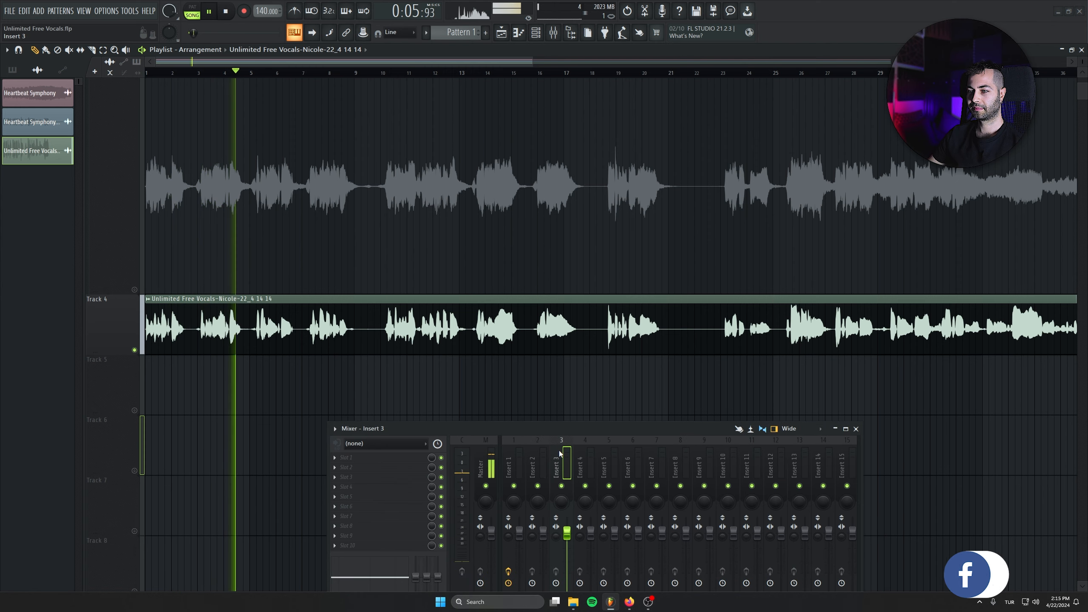
{"action": "double_click", "coordinate": [321, 337]}
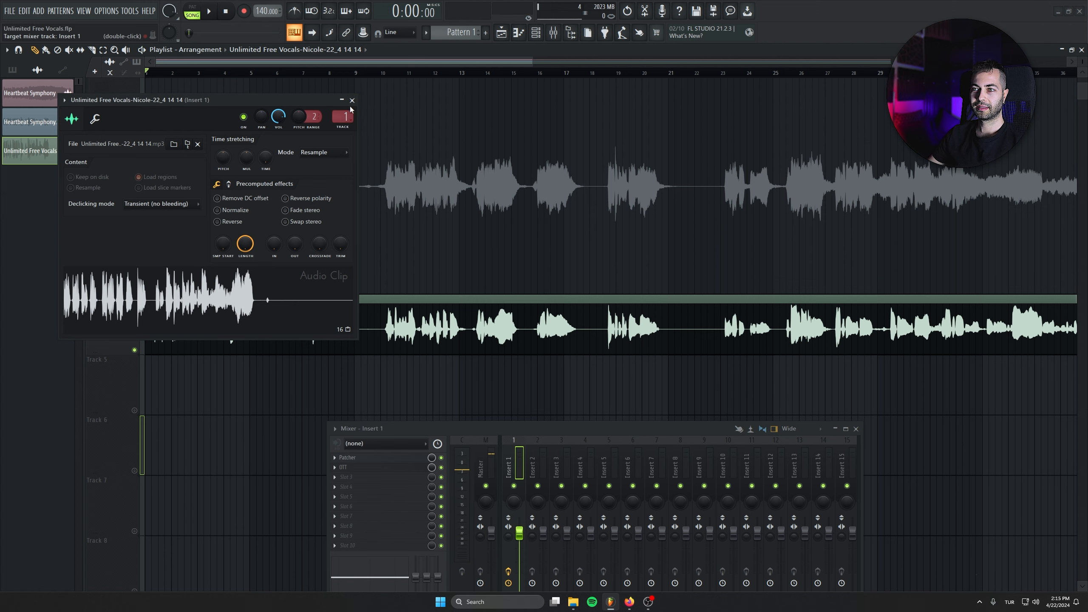
{"action": "left_click", "coordinate": [352, 101]}
{"action": "key", "text": "space"}
{"action": "double_click", "coordinate": [366, 316]}
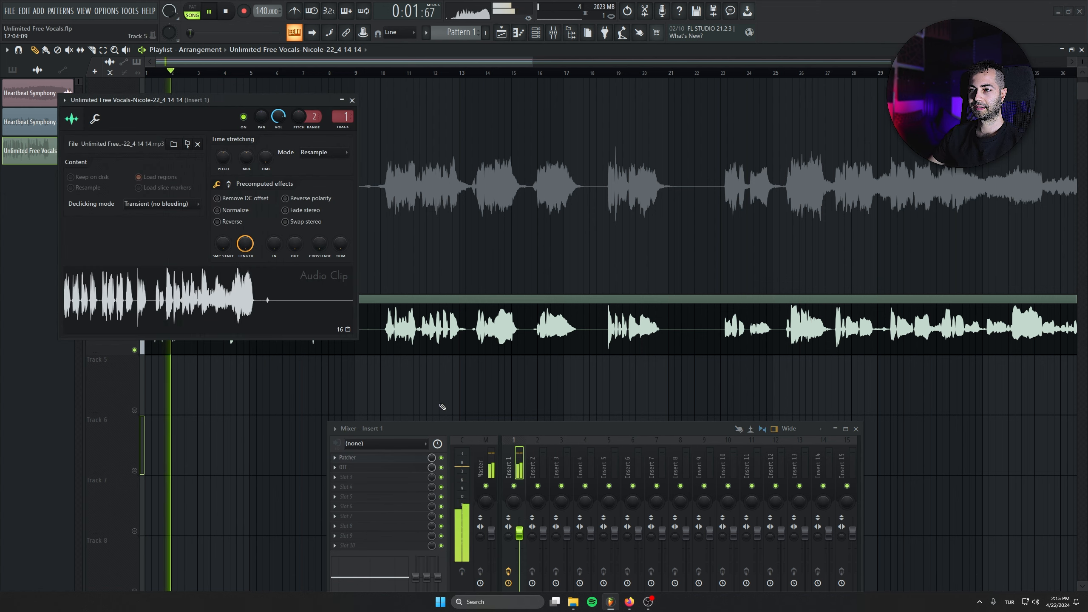
Lower the reverb volume and raise the reverb sidechain in the Insert 1 Patcher, closing the effect and clip windows.
{"action": "left_click", "coordinate": [387, 458]}
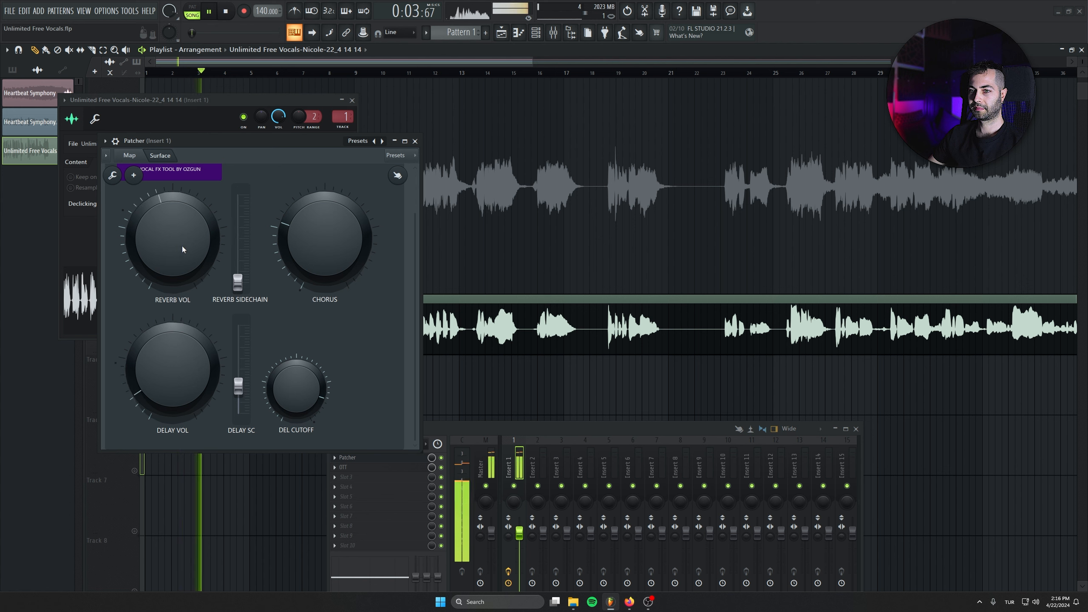
{"action": "left_click_drag", "start_coordinate": [237, 286], "coordinate": [237, 279]}
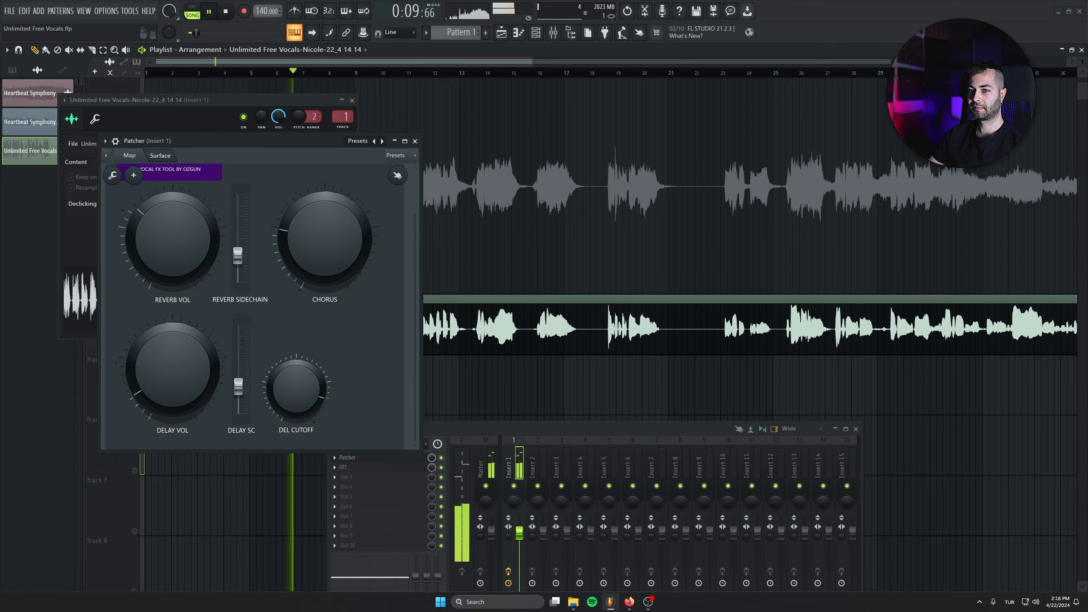
{"action": "left_click", "coordinate": [415, 141]}
{"action": "left_click", "coordinate": [351, 100]}
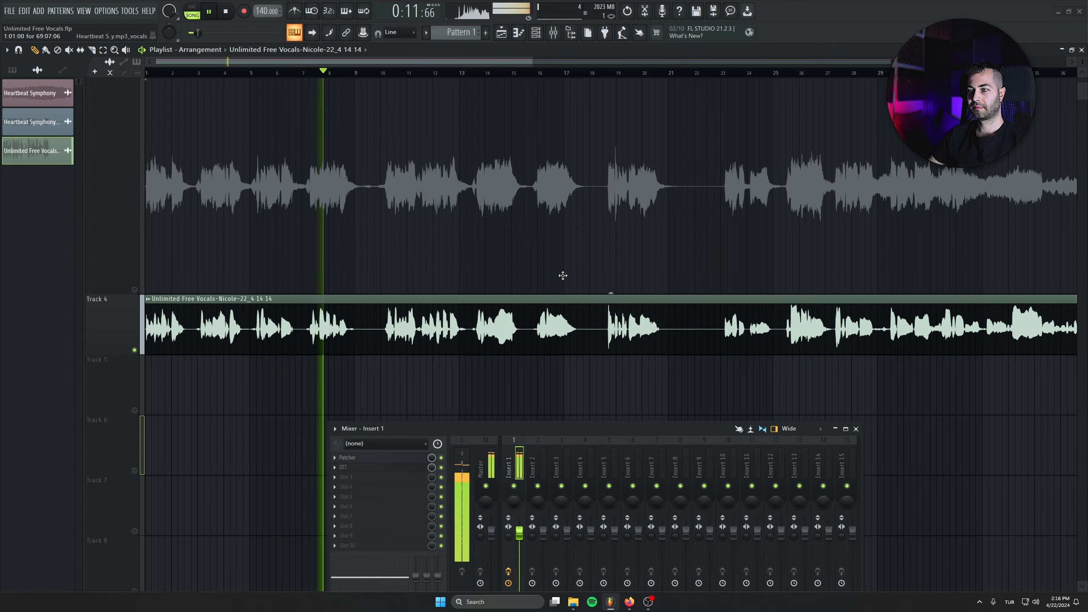
Listen to the processed Nicole vocals across the full arrangement with the mixer closed, and stop playback.
{"action": "scroll", "coordinate": [342, 347], "scroll_direction": "down", "scroll_amount": 3}
{"action": "scroll", "coordinate": [343, 347], "scroll_direction": "down", "scroll_amount": 3}
{"action": "scroll", "coordinate": [539, 348], "scroll_direction": "down", "scroll_amount": 3}
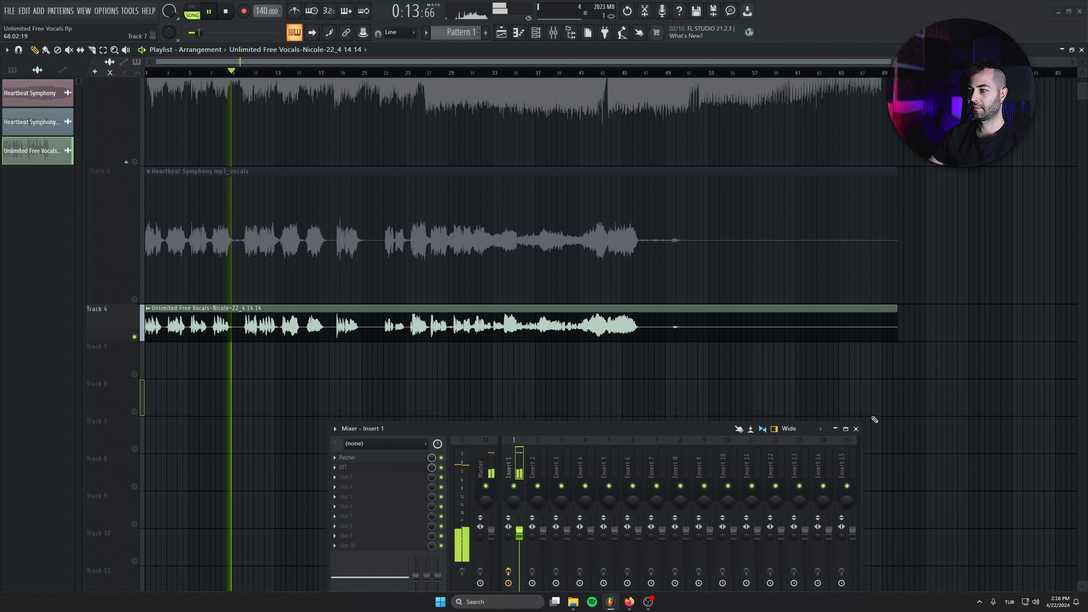
{"action": "scroll", "coordinate": [336, 223], "scroll_direction": "up", "scroll_amount": 1}
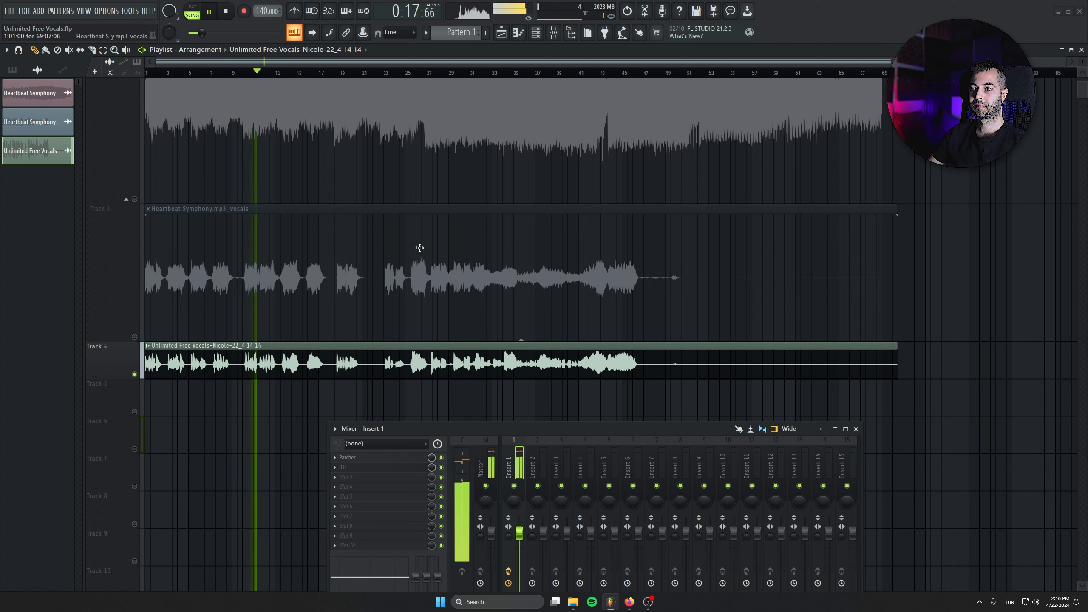
{"action": "scroll", "coordinate": [496, 324], "scroll_direction": "up", "scroll_amount": 1}
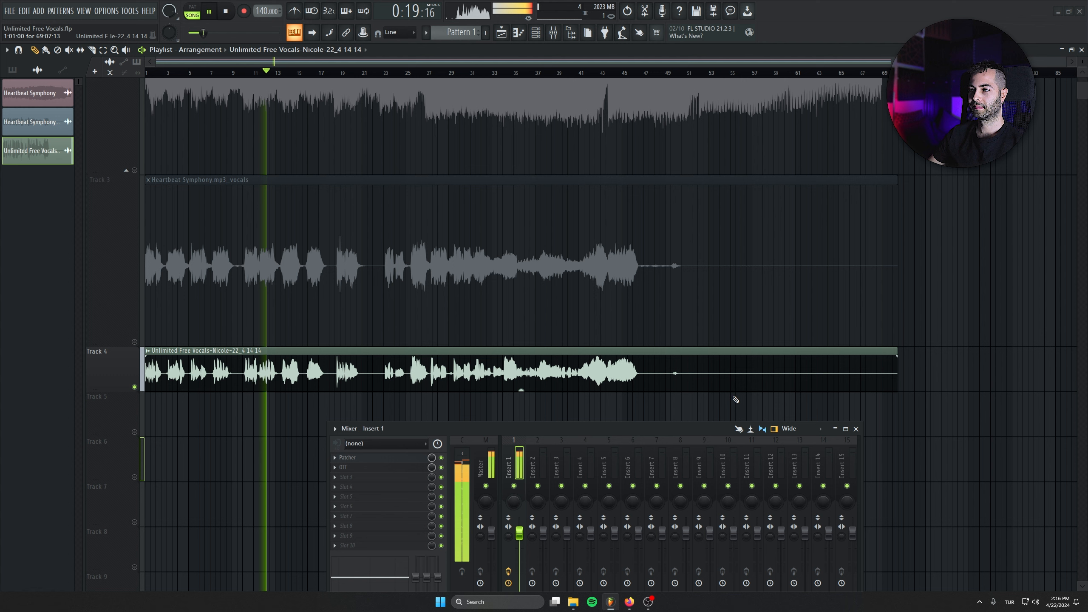
{"action": "left_click", "coordinate": [855, 428]}
{"action": "left_click", "coordinate": [911, 459]}
{"action": "right_click", "coordinate": [975, 475]}
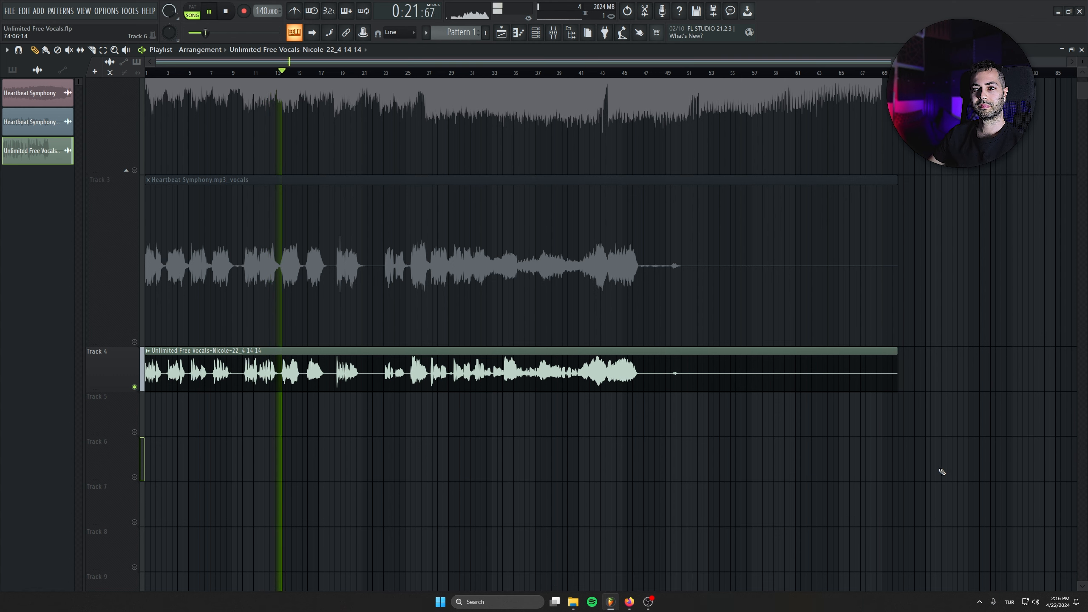
{"action": "scroll", "coordinate": [937, 472], "scroll_direction": "down", "scroll_amount": 2}
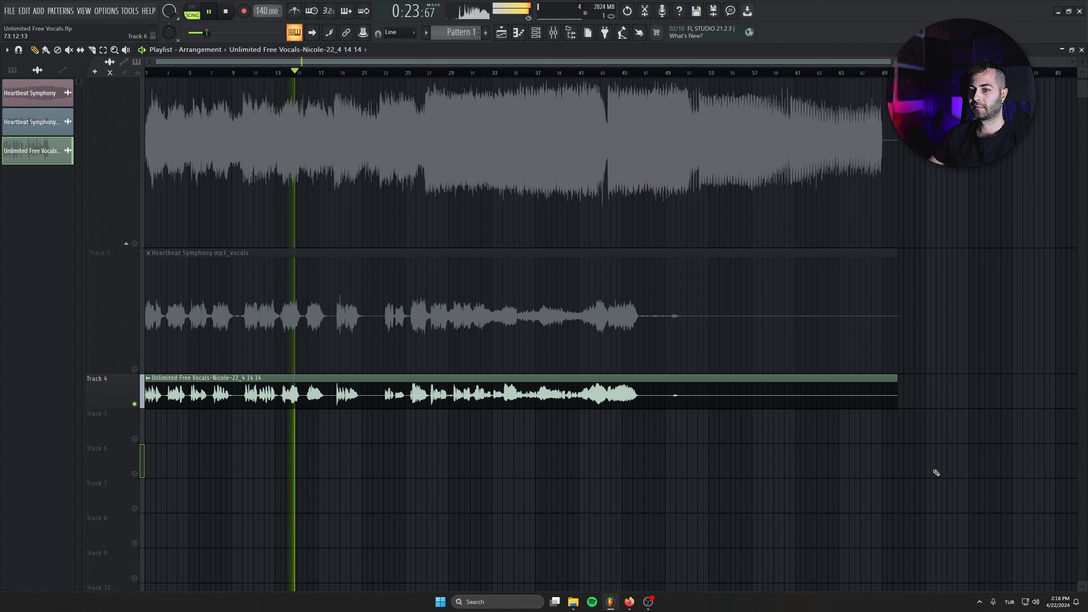
{"action": "left_click", "coordinate": [226, 12]}
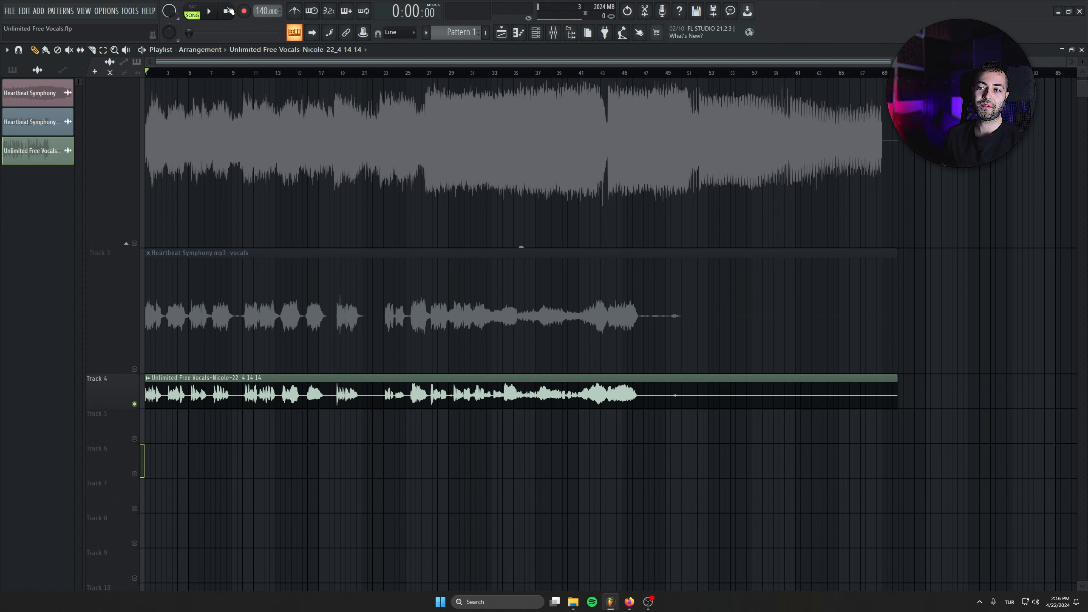
Play the original Heartbeat Symphony song on Track 2 on its own to hear its beat.
{"action": "scroll", "coordinate": [163, 269], "scroll_direction": "up", "scroll_amount": 3}
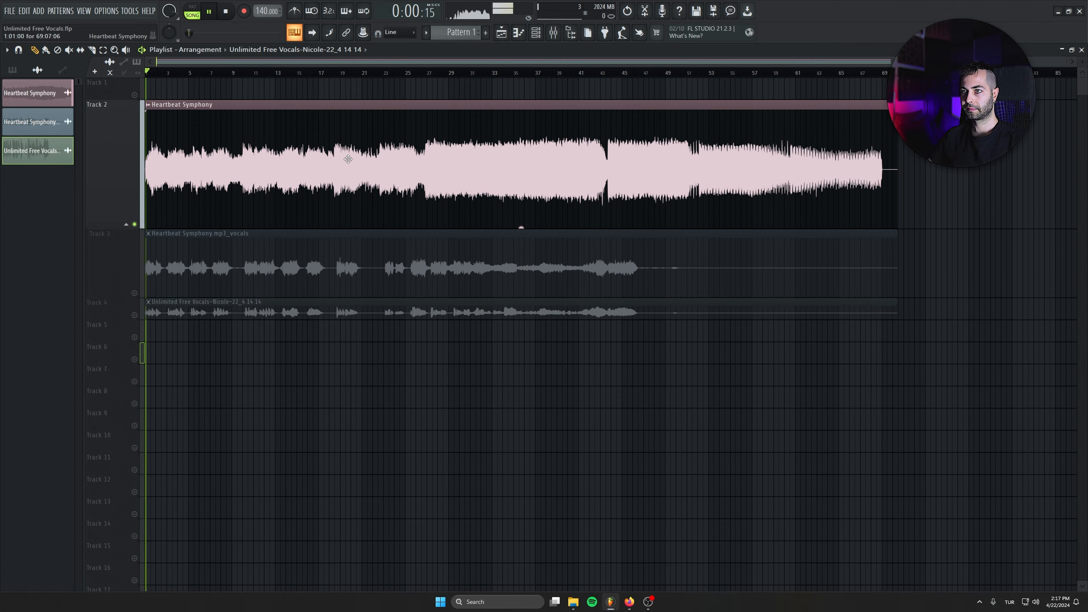
{"action": "key", "text": "space"}
{"action": "key", "text": "space"}
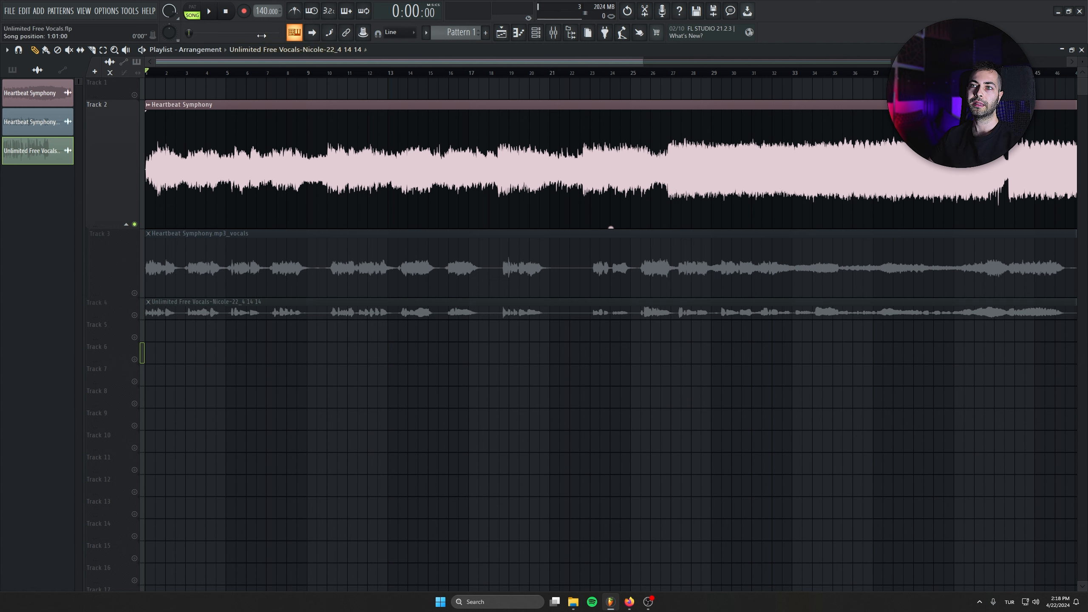
Play Heartbeat Symphony and tap along to its beat with the Tempo tapper to set the project tempo to 132 BPM.
{"action": "right_click", "coordinate": [258, 9]}
{"action": "left_click", "coordinate": [375, 17]}
{"action": "left_click", "coordinate": [209, 12]}
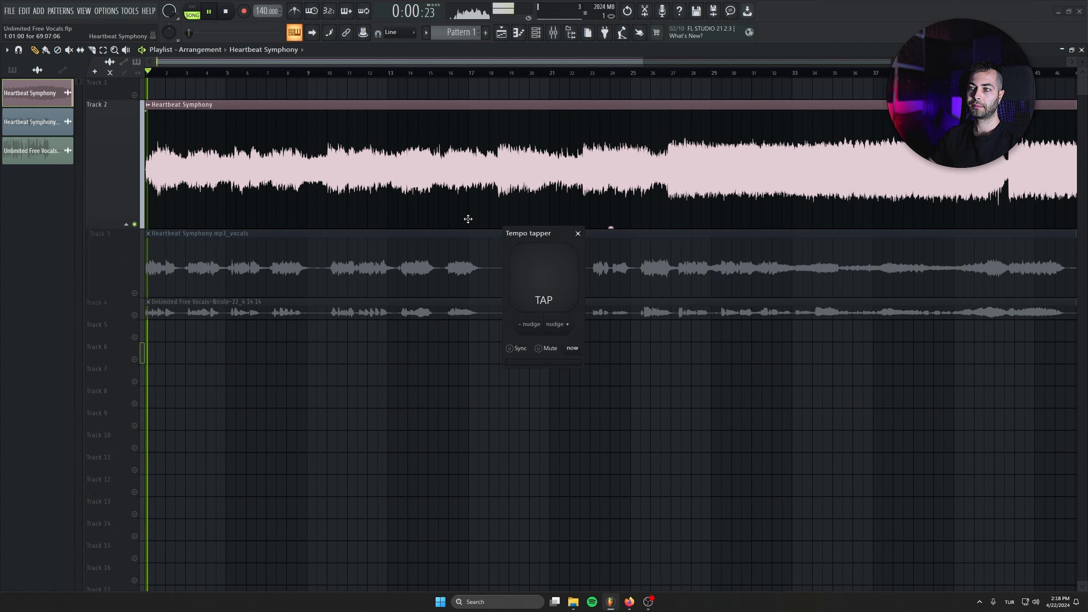
{"action": "left_click", "coordinate": [537, 274]}
{"action": "left_click", "coordinate": [539, 270]}
{"action": "left_click", "coordinate": [538, 270]}
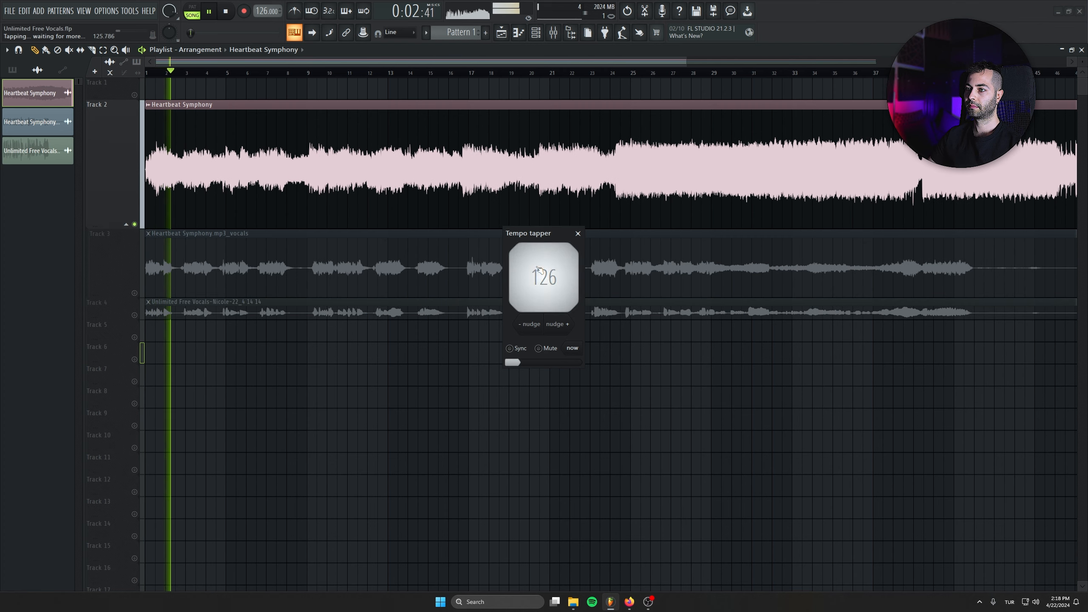
{"action": "left_click", "coordinate": [539, 270]}
{"action": "left_click", "coordinate": [539, 270]}
{"action": "left_click", "coordinate": [539, 270]}
{"action": "left_click", "coordinate": [539, 271]}
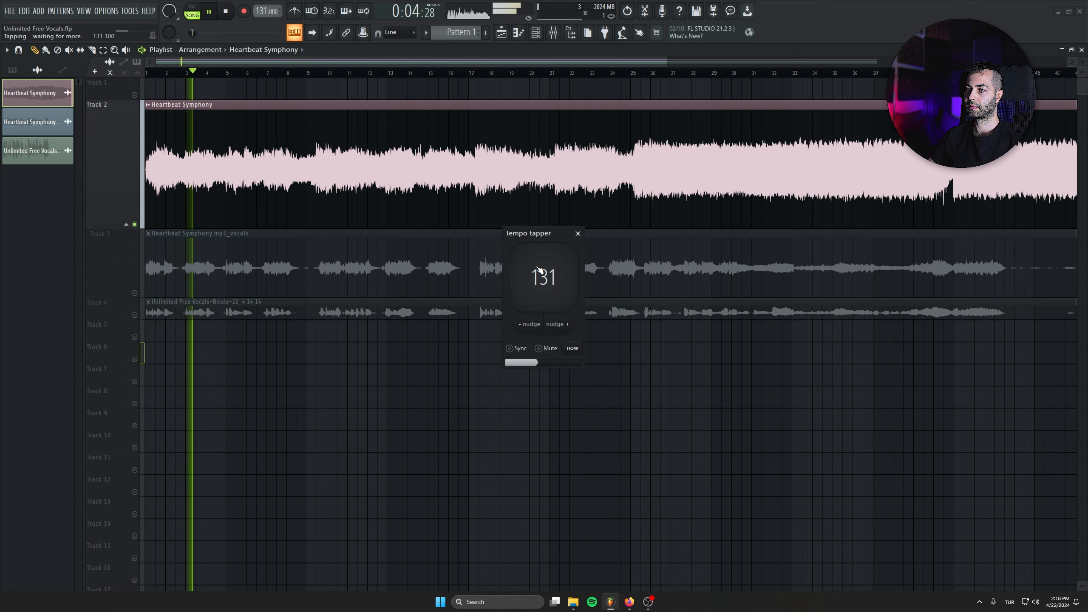
{"action": "left_click", "coordinate": [539, 271]}
{"action": "left_click", "coordinate": [539, 271]}
{"action": "left_click", "coordinate": [538, 270]}
{"action": "left_click", "coordinate": [538, 271]}
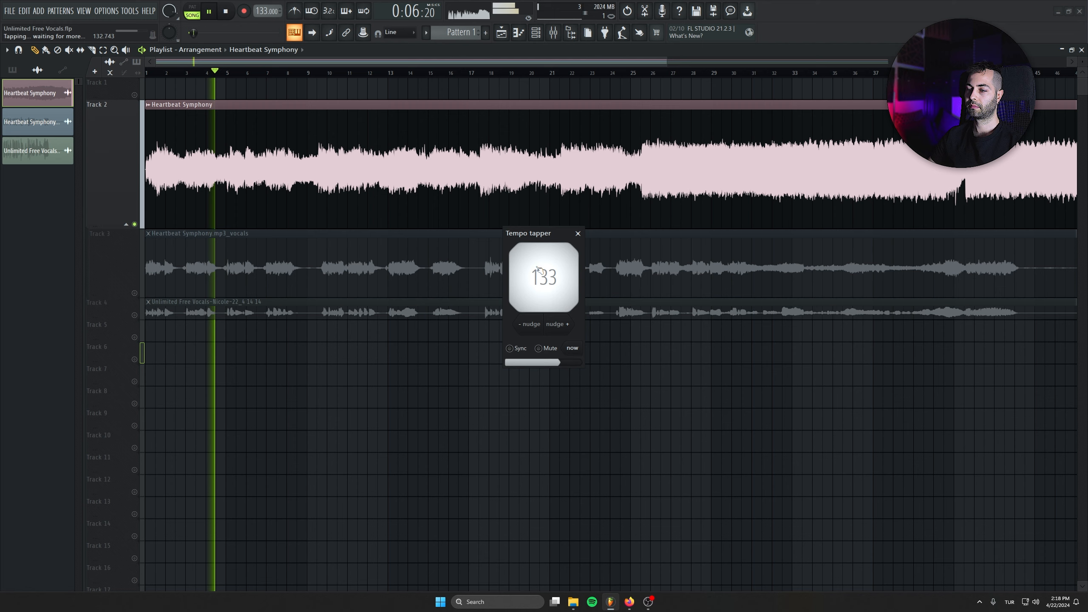
{"action": "left_click", "coordinate": [539, 271]}
{"action": "left_click", "coordinate": [539, 271]}
{"action": "left_click", "coordinate": [539, 271]}
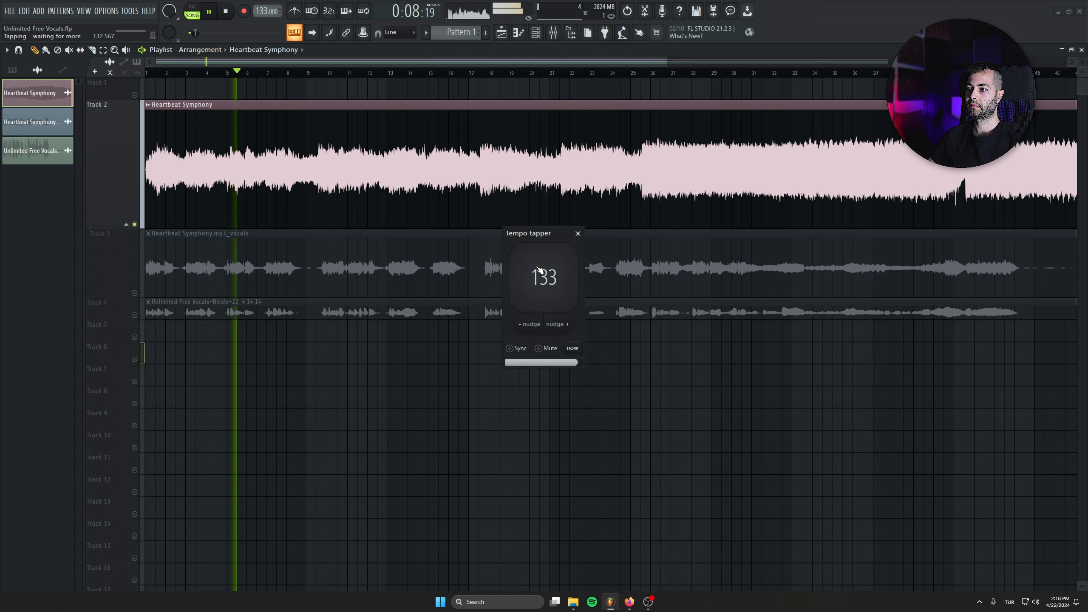
{"action": "left_click", "coordinate": [539, 271]}
{"action": "left_click", "coordinate": [539, 271]}
{"action": "left_click", "coordinate": [539, 271]}
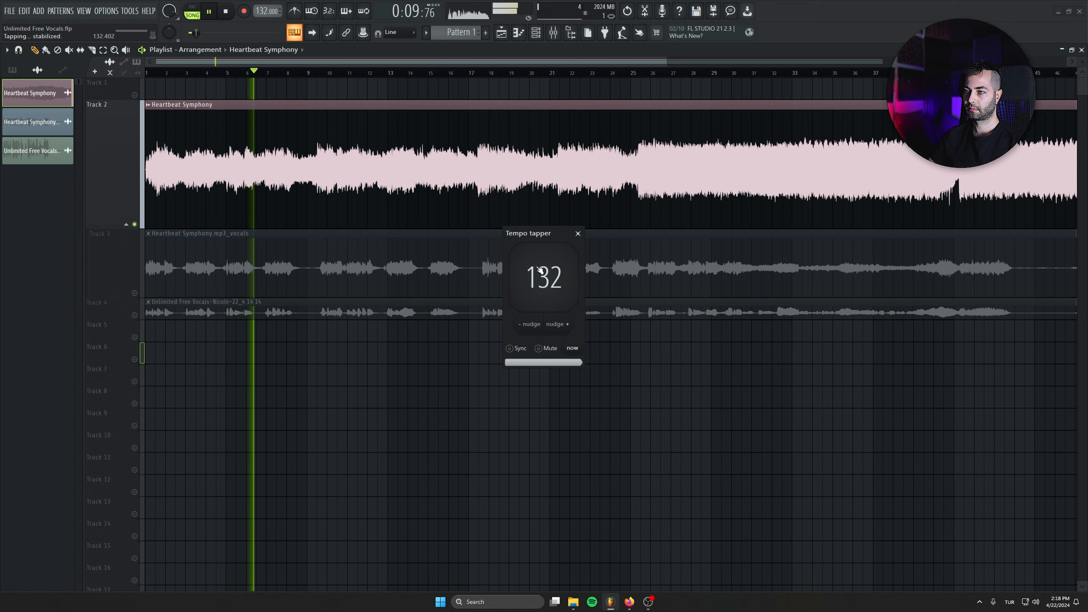
{"action": "left_click", "coordinate": [578, 233]}
Turn on the metronome and shift all clips together so the song's first drop lands on bar 26, playing from there.
{"action": "key", "text": "space"}
{"action": "scroll", "coordinate": [630, 94], "scroll_direction": "up", "scroll_amount": 3}
{"action": "key", "text": "space"}
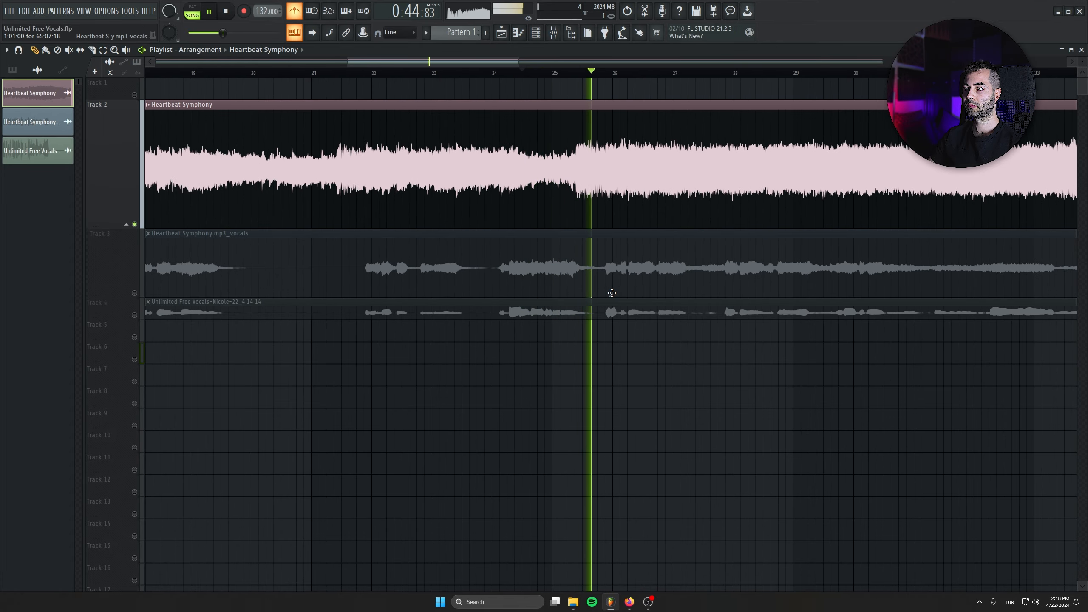
{"action": "key", "text": "space"}
{"action": "scroll", "coordinate": [612, 209], "scroll_direction": "up", "scroll_amount": 3}
{"action": "key", "text": "ctrl+a"}
{"action": "left_click_drag", "start_coordinate": [605, 173], "coordinate": [601, 173]}
{"action": "key", "text": "space"}
{"action": "left_click", "coordinate": [614, 73]}
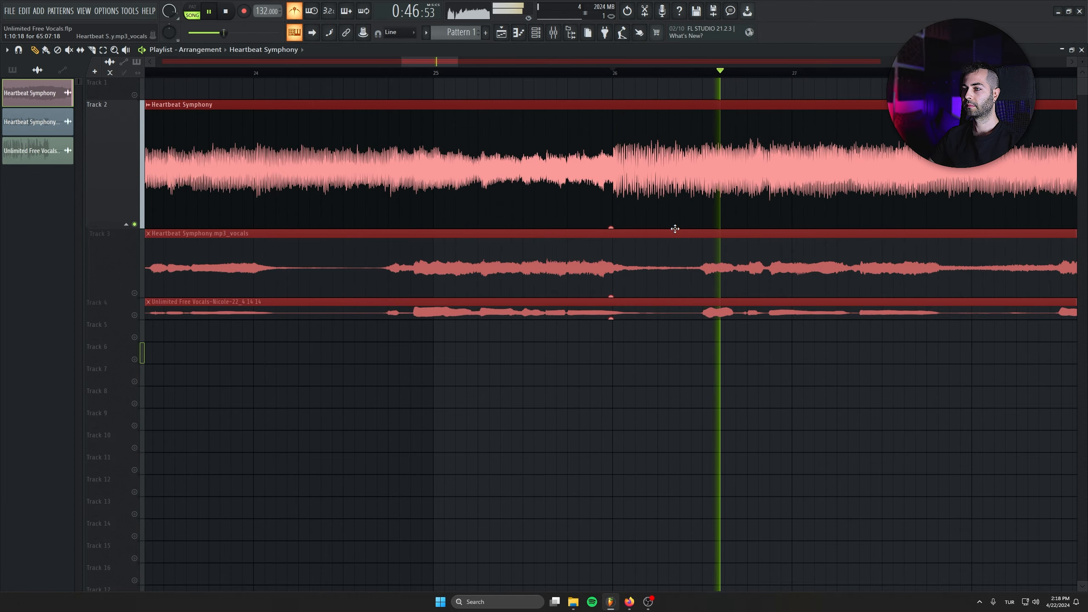
Move all clips together along the timeline so the second drop of Heartbeat Symphony starts at bar 49.
{"action": "scroll", "coordinate": [437, 335], "scroll_direction": "down", "scroll_amount": 2}
{"action": "scroll", "coordinate": [437, 334], "scroll_direction": "down", "scroll_amount": 2}
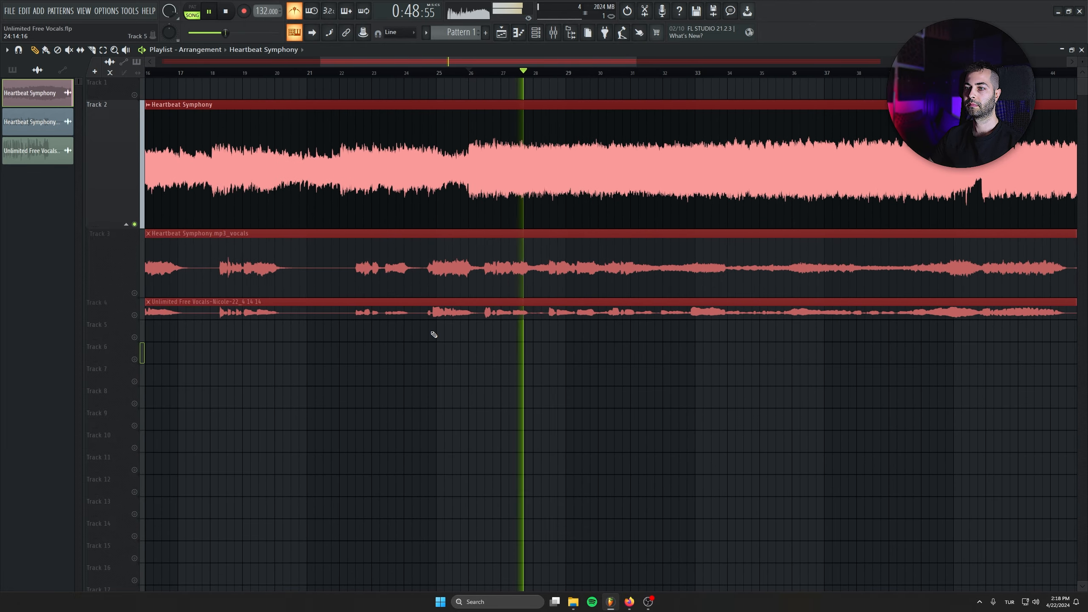
{"action": "left_click_drag", "start_coordinate": [876, 191], "coordinate": [687, 197]}
{"action": "key", "text": "space"}
{"action": "scroll", "coordinate": [728, 198], "scroll_direction": "up", "scroll_amount": 3}
{"action": "scroll", "coordinate": [672, 200], "scroll_direction": "up", "scroll_amount": 6}
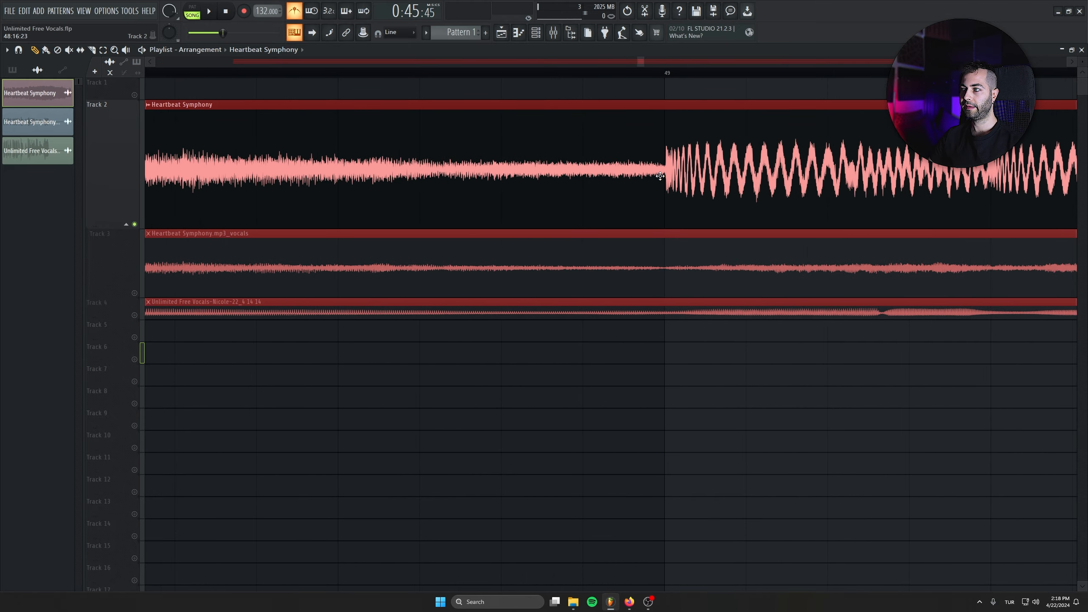
{"action": "scroll", "coordinate": [437, 201], "scroll_direction": "down", "scroll_amount": 3}
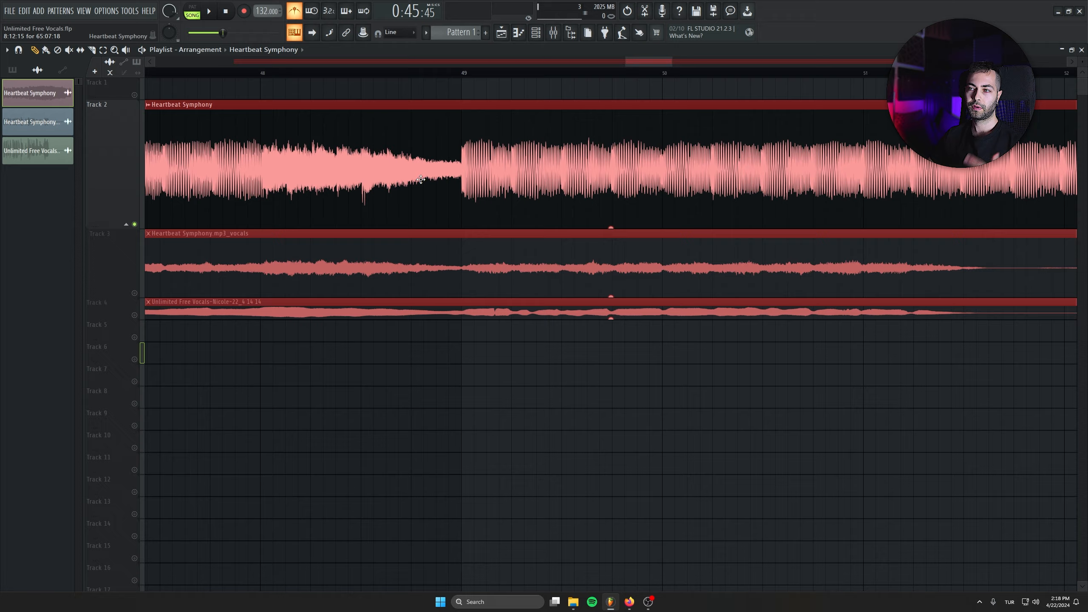
{"action": "scroll", "coordinate": [451, 198], "scroll_direction": "up", "scroll_amount": 3}
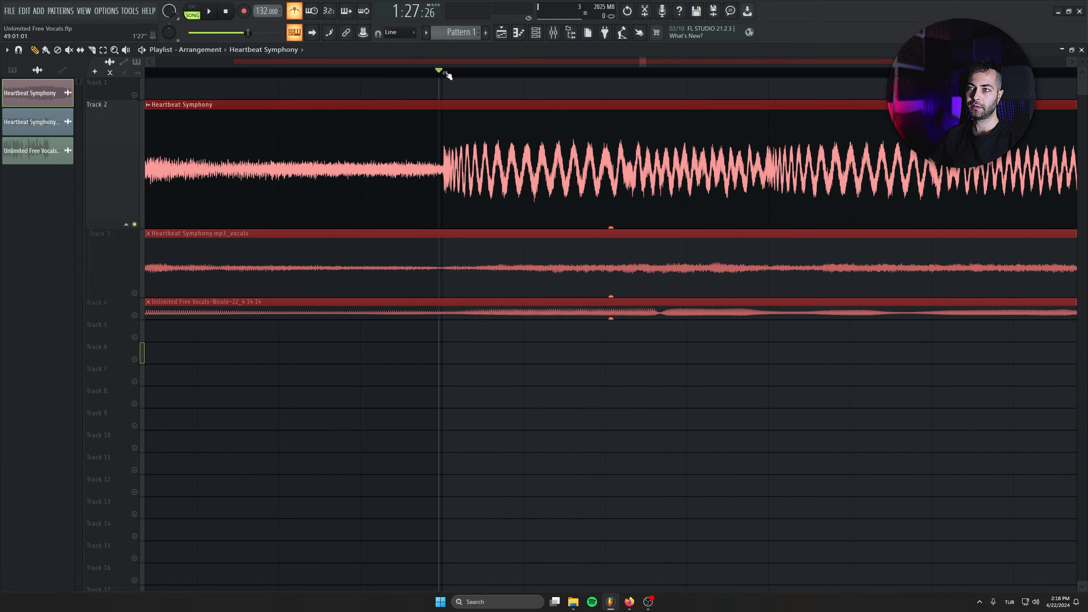
Play the song from the drop at bar 49 against the metronome and compare the waveform with the bar line.
{"action": "scroll", "coordinate": [418, 292], "scroll_direction": "down", "scroll_amount": 6}
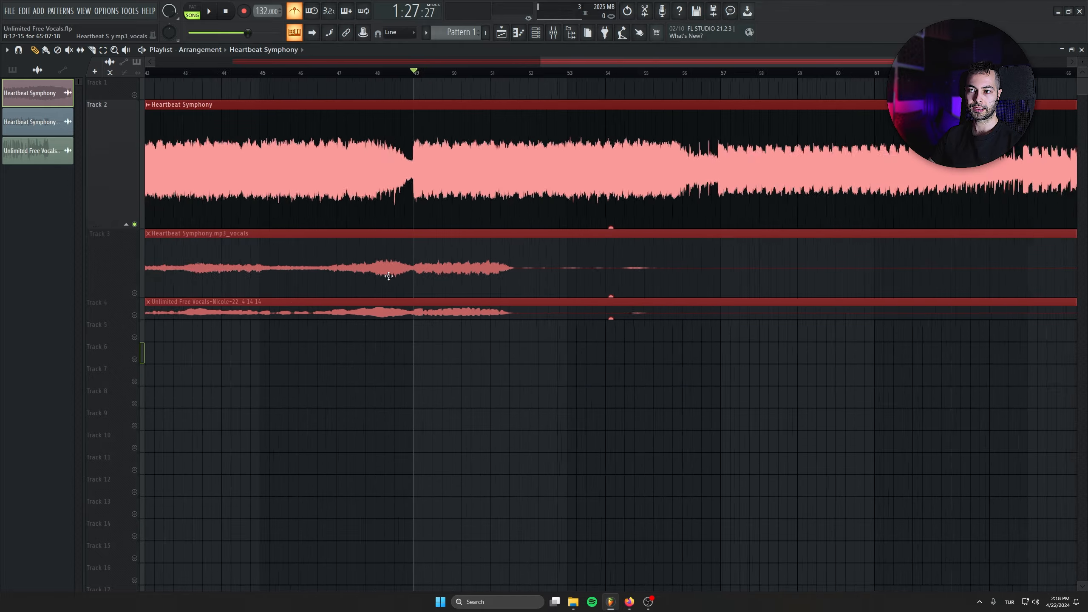
{"action": "key", "text": "space"}
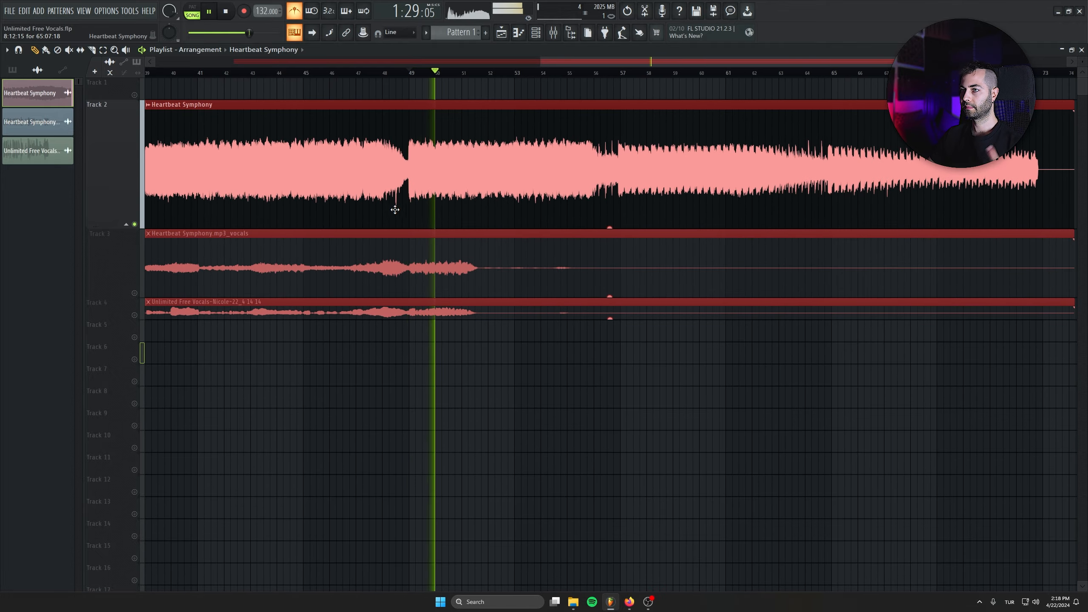
{"action": "scroll", "coordinate": [407, 209], "scroll_direction": "up", "scroll_amount": 3}
{"action": "scroll", "coordinate": [442, 233], "scroll_direction": "up", "scroll_amount": 6}
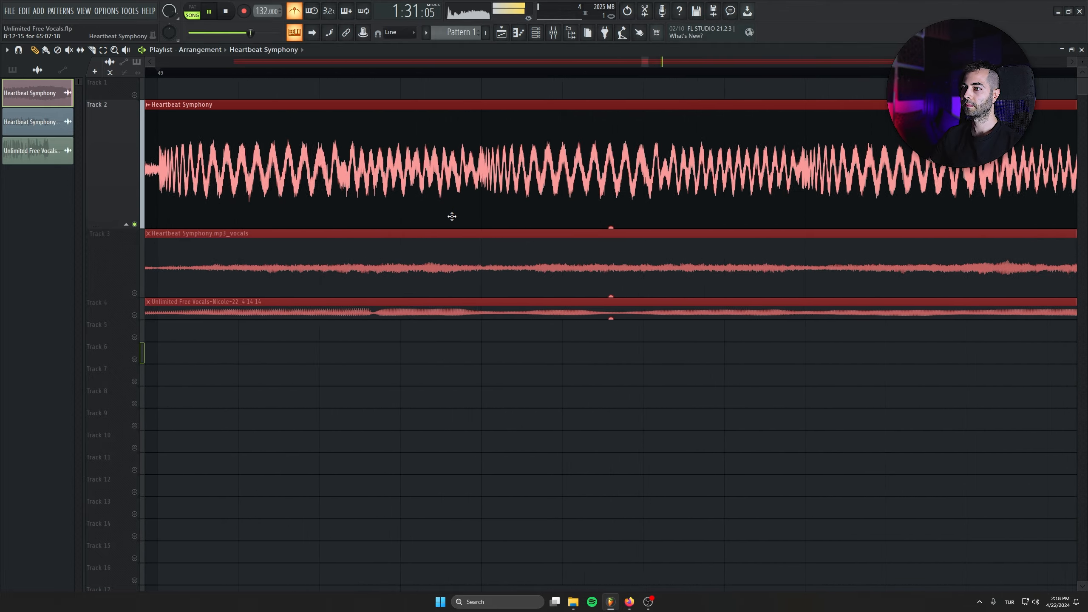
{"action": "key", "text": "space"}
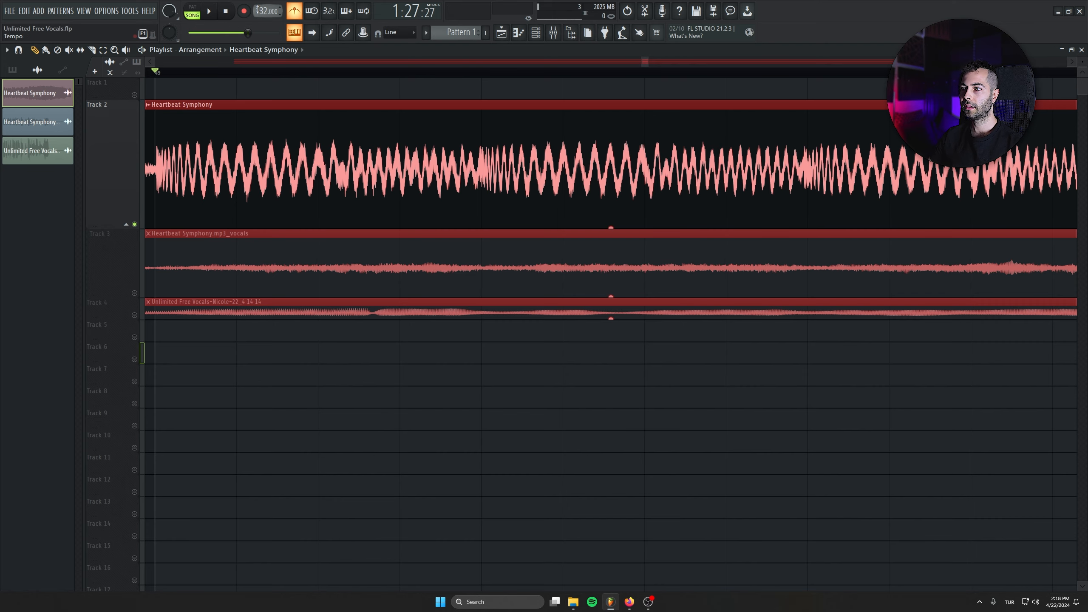
Set the project tempo to 133 BPM, realign all clips with the drop on bar 49, and check against the metronome.
{"action": "scroll", "coordinate": [257, 10], "scroll_direction": "up", "scroll_amount": 1}
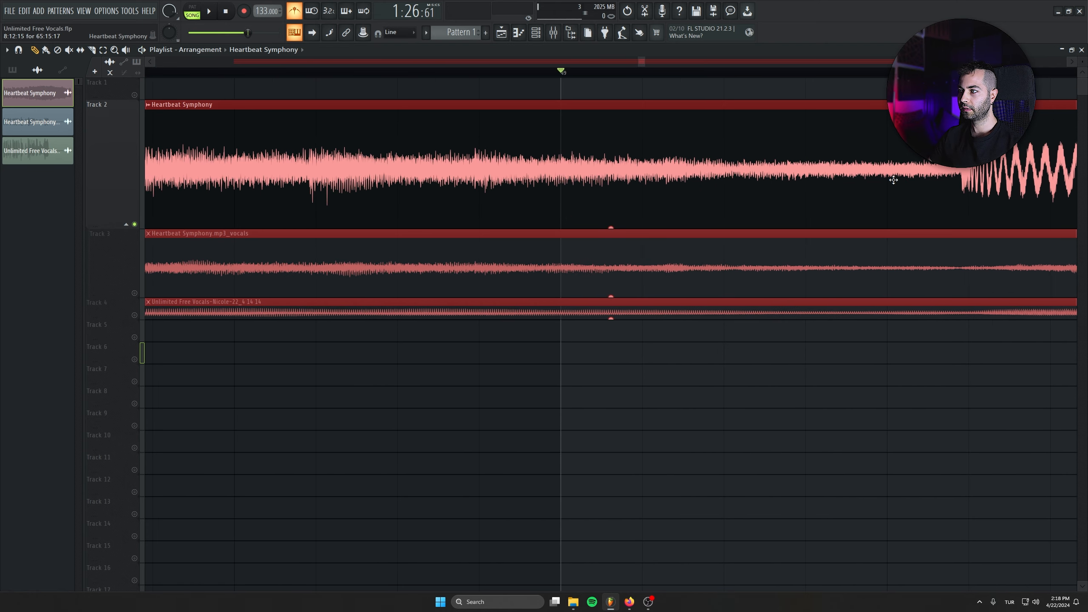
{"action": "key", "text": "space"}
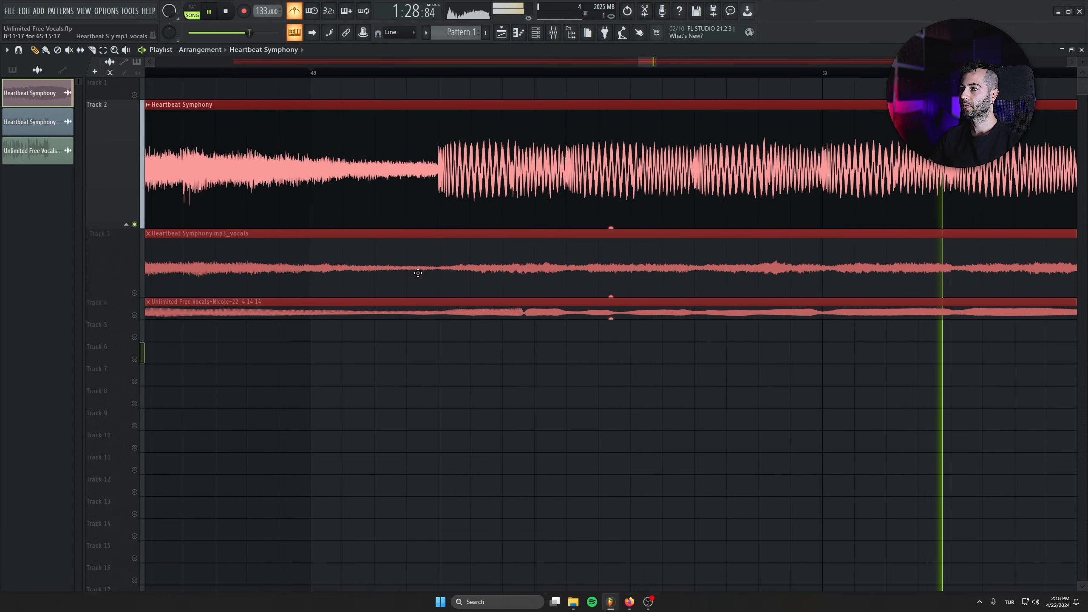
{"action": "scroll", "coordinate": [415, 272], "scroll_direction": "down", "scroll_amount": 5}
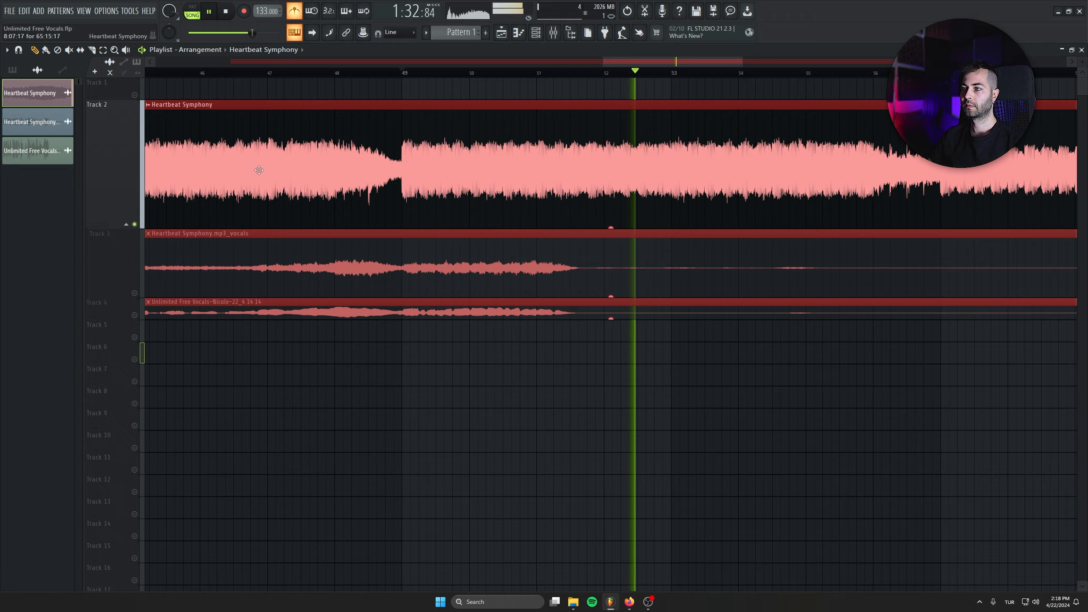
{"action": "key", "text": "space"}
{"action": "scroll", "coordinate": [438, 323], "scroll_direction": "down", "scroll_amount": 3}
{"action": "scroll", "coordinate": [439, 323], "scroll_direction": "down", "scroll_amount": 3}
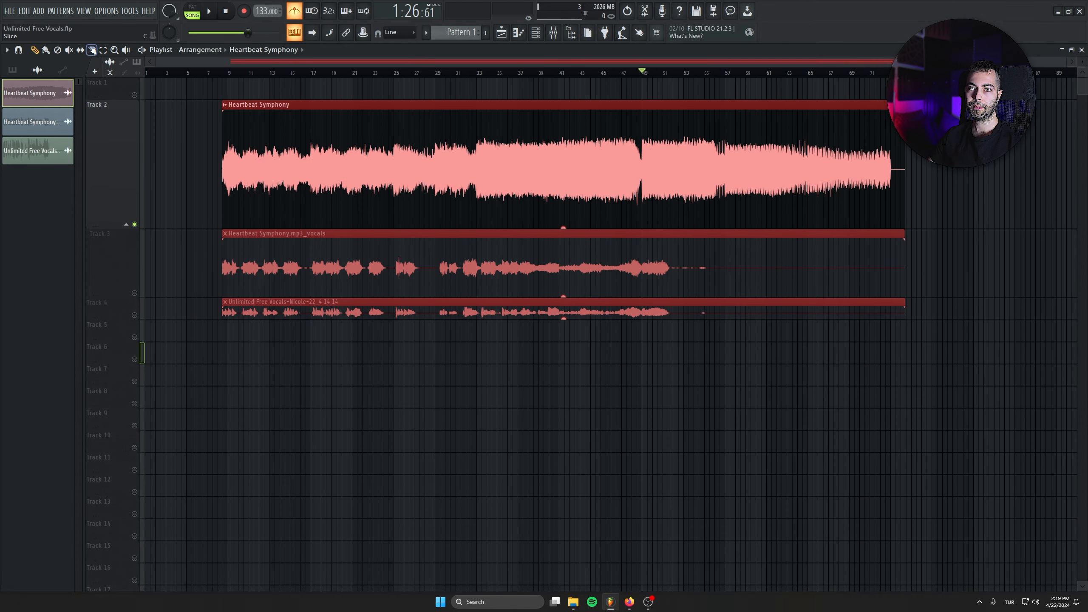
Listen to the song from the first drop and from the second drop near bar 49 with the metronome off.
{"action": "left_click", "coordinate": [482, 73]}
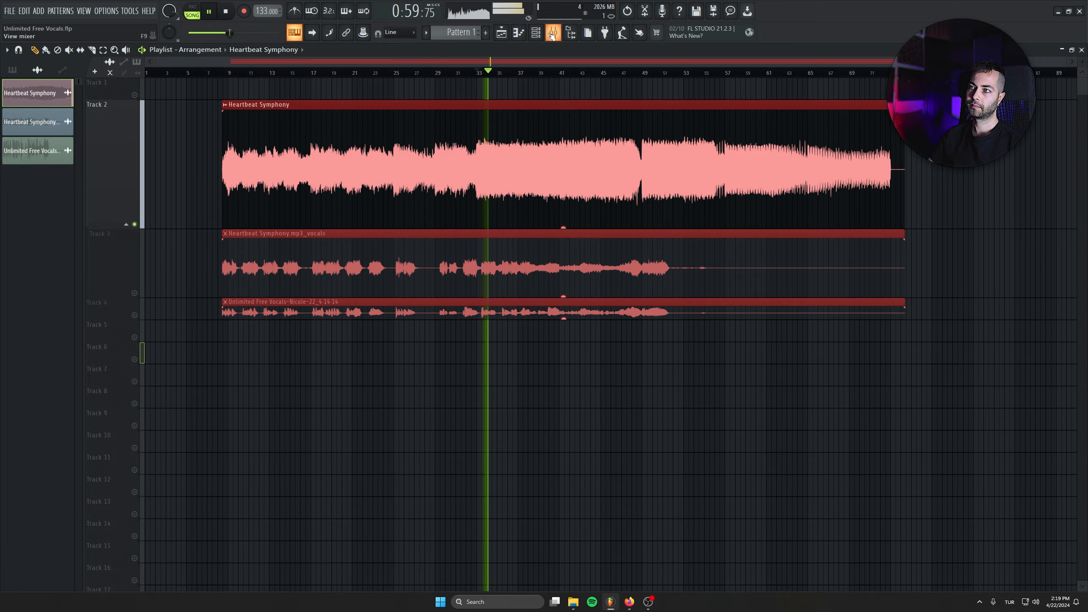
{"action": "left_click", "coordinate": [633, 72]}
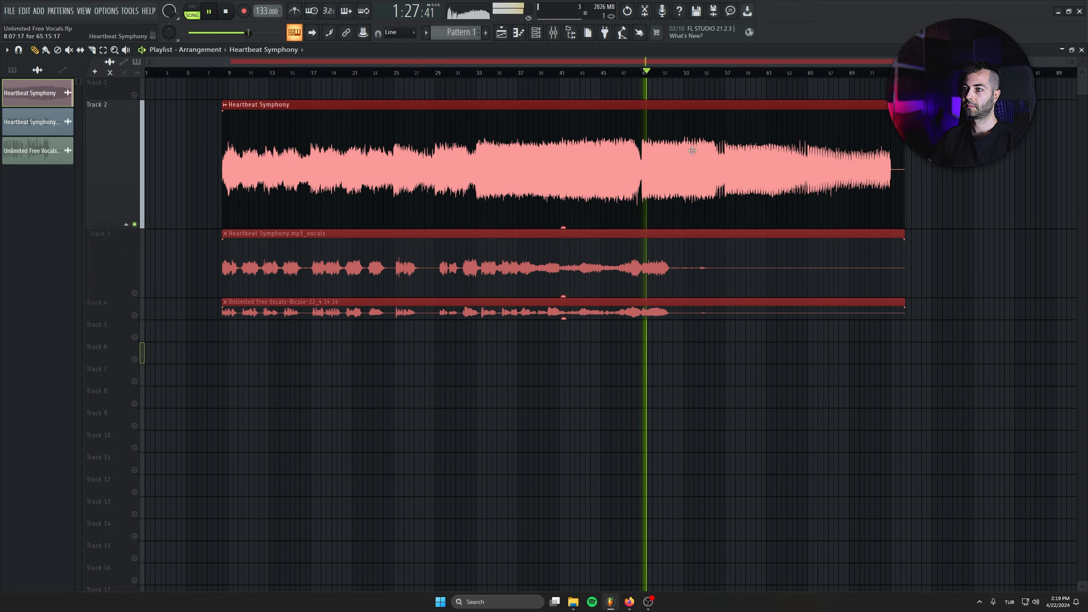
{"action": "scroll", "coordinate": [644, 73], "scroll_direction": "up", "scroll_amount": 6}
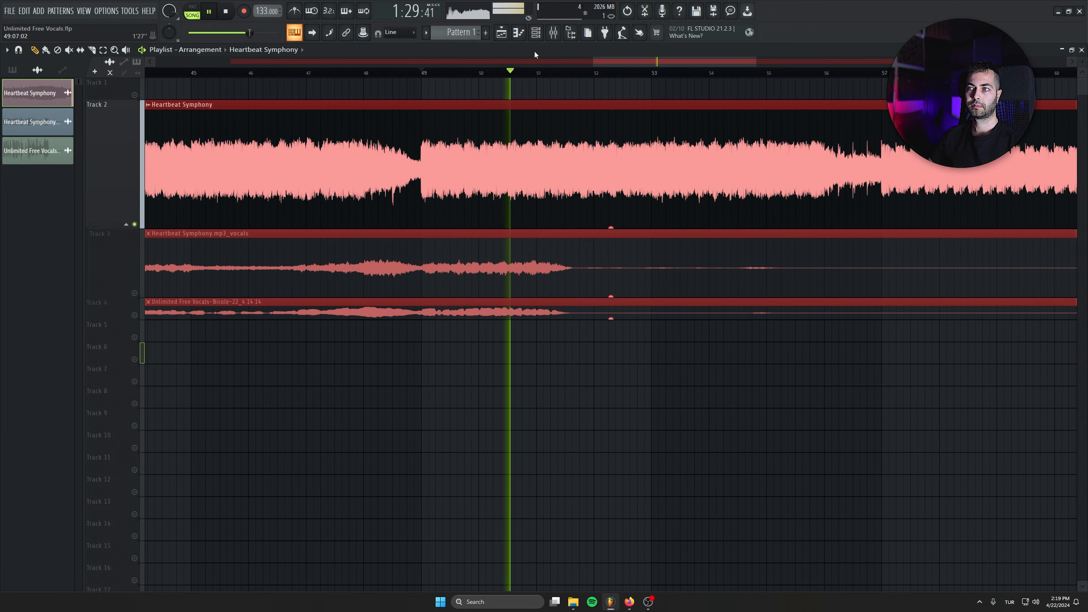
Load FabFilter Pro-Q 3 in the first Master effect slot and add a high-cut band.
{"action": "left_click", "coordinate": [553, 32]}
{"action": "key", "text": "space"}
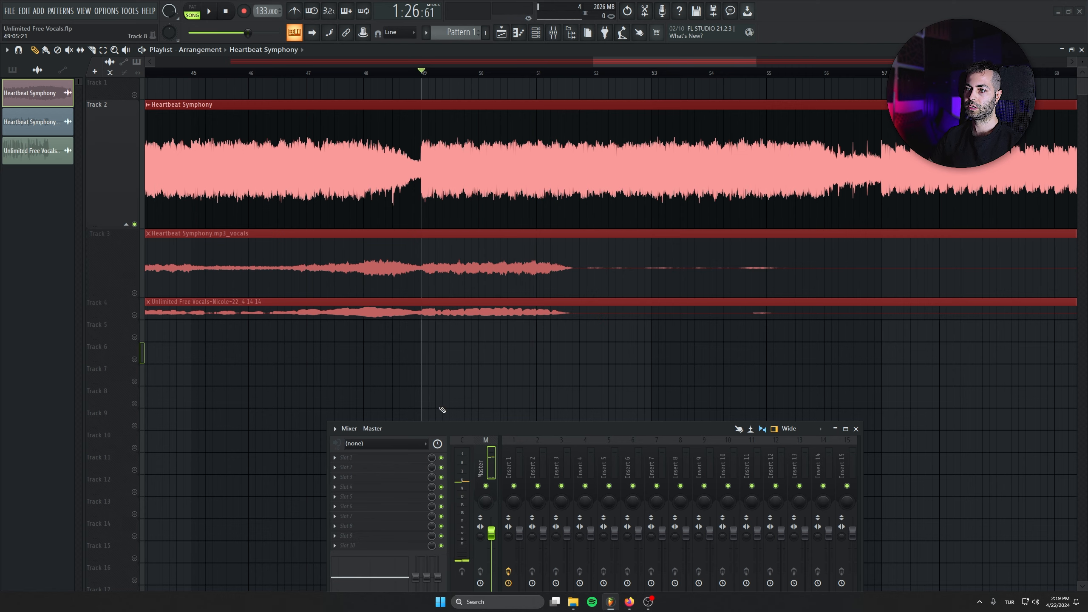
{"action": "left_click", "coordinate": [406, 463]}
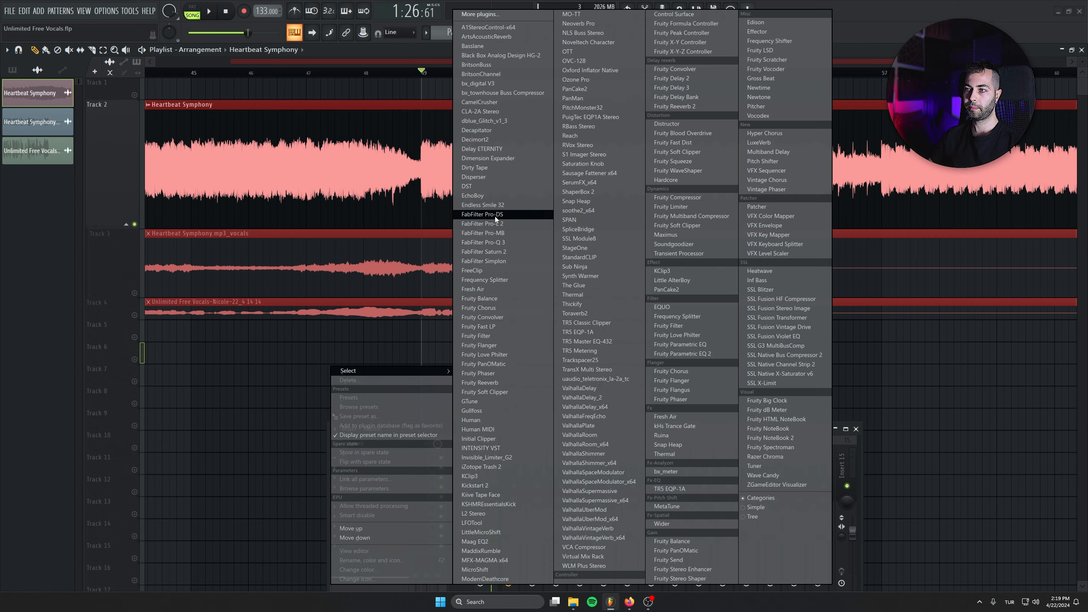
{"action": "left_click", "coordinate": [497, 242]}
{"action": "left_click", "coordinate": [939, 258]}
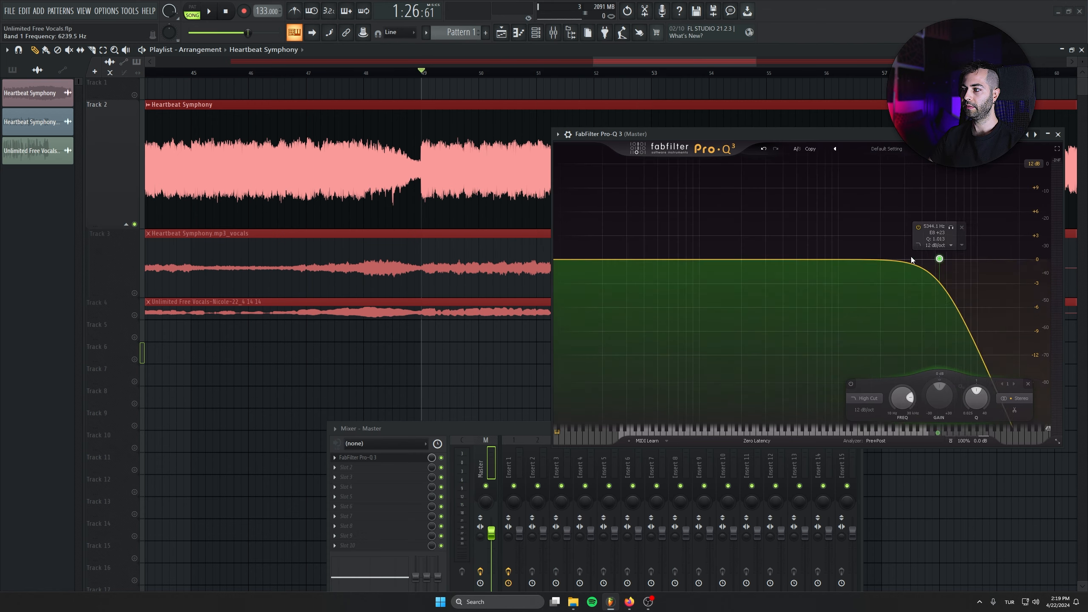
Add the GTune tuner after the EQ on the Master and lower the high cut to about 100 Hz during playback.
{"action": "left_click", "coordinate": [396, 457]}
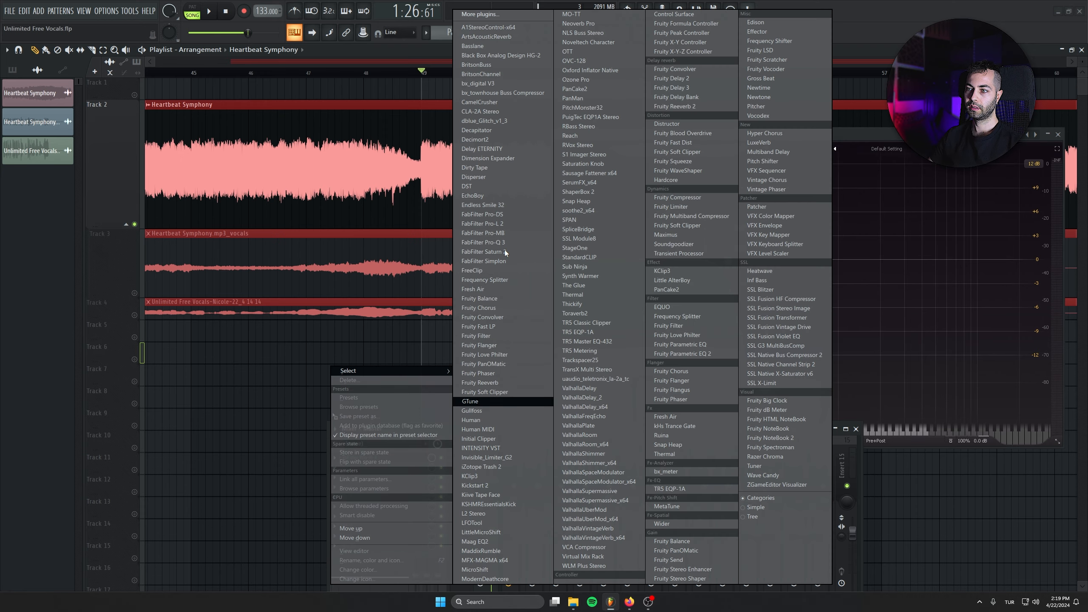
{"action": "left_click", "coordinate": [478, 401]}
{"action": "left_click_drag", "start_coordinate": [112, 89], "coordinate": [380, 233]}
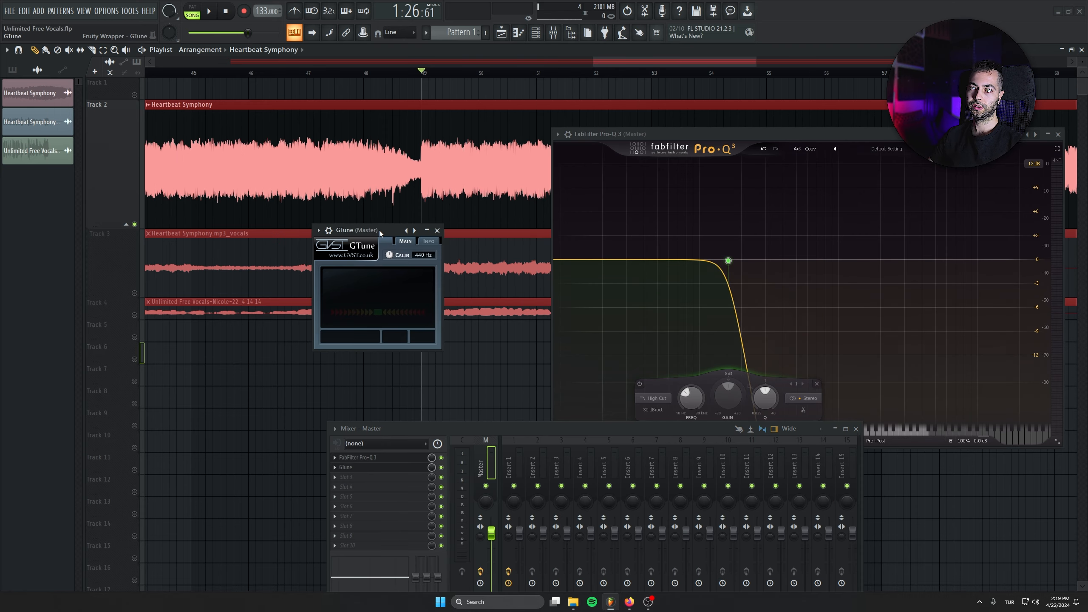
{"action": "key", "text": "space"}
{"action": "left_click_drag", "start_coordinate": [728, 260], "coordinate": [701, 258]}
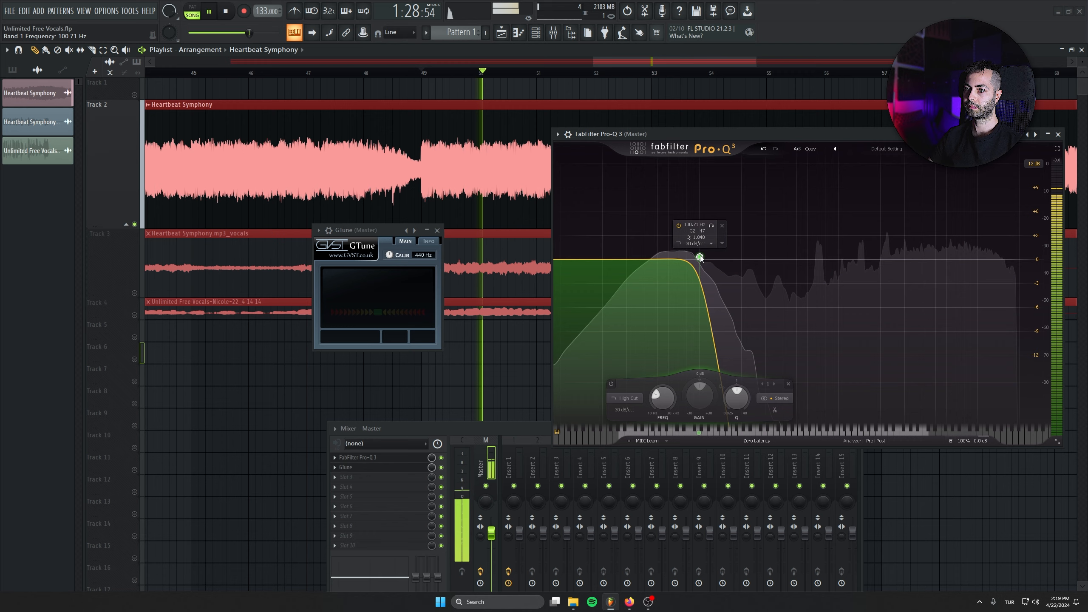
{"action": "key", "text": "space"}
Load the SPAN analyzer in the third Master slot, choose the custom spectrum mode, and play the filtered bass through it.
{"action": "left_click", "coordinate": [376, 477]}
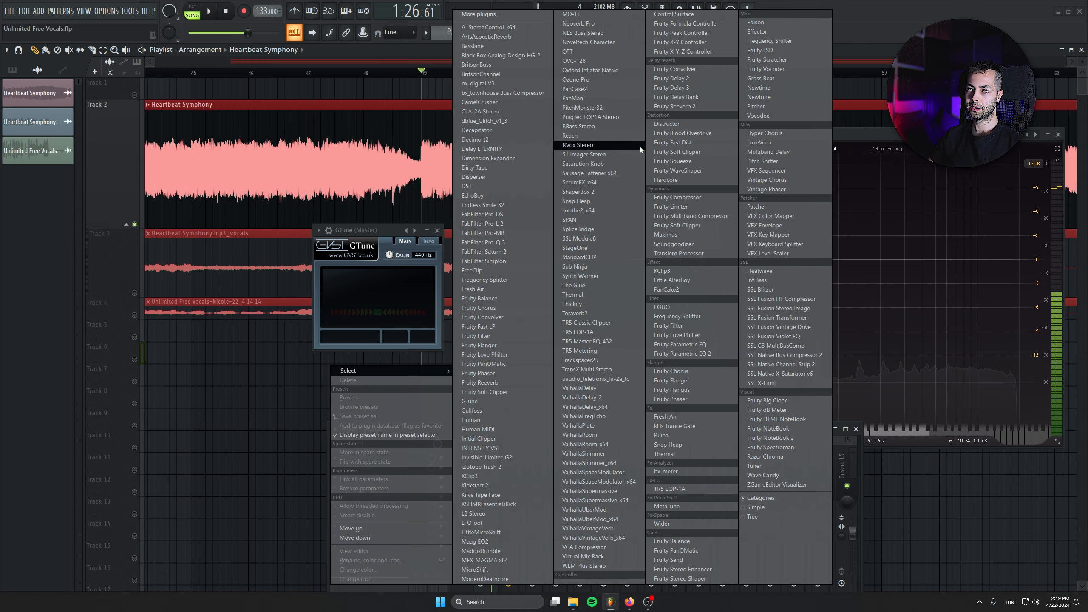
{"action": "left_click", "coordinate": [590, 220]}
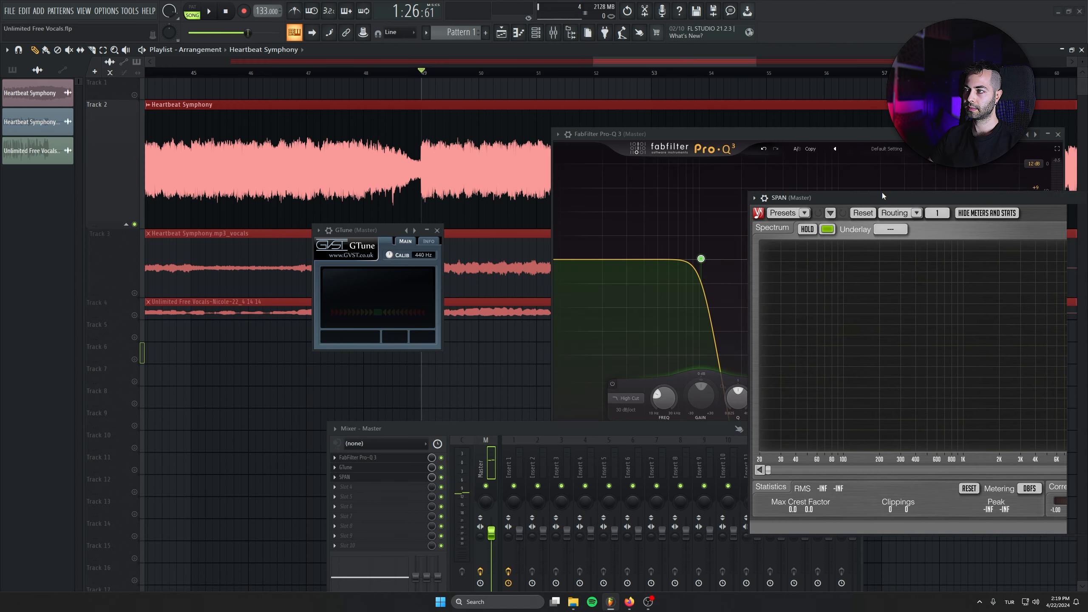
{"action": "left_click", "coordinate": [756, 244]}
{"action": "left_click", "coordinate": [757, 328]}
{"action": "key", "text": "space"}
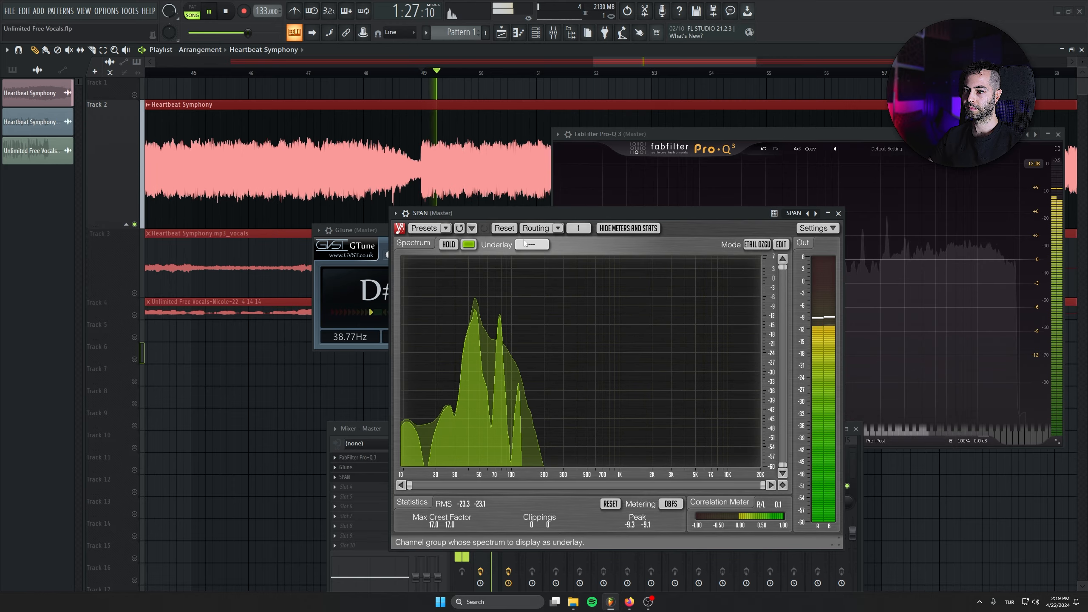
{"action": "key", "text": "space"}
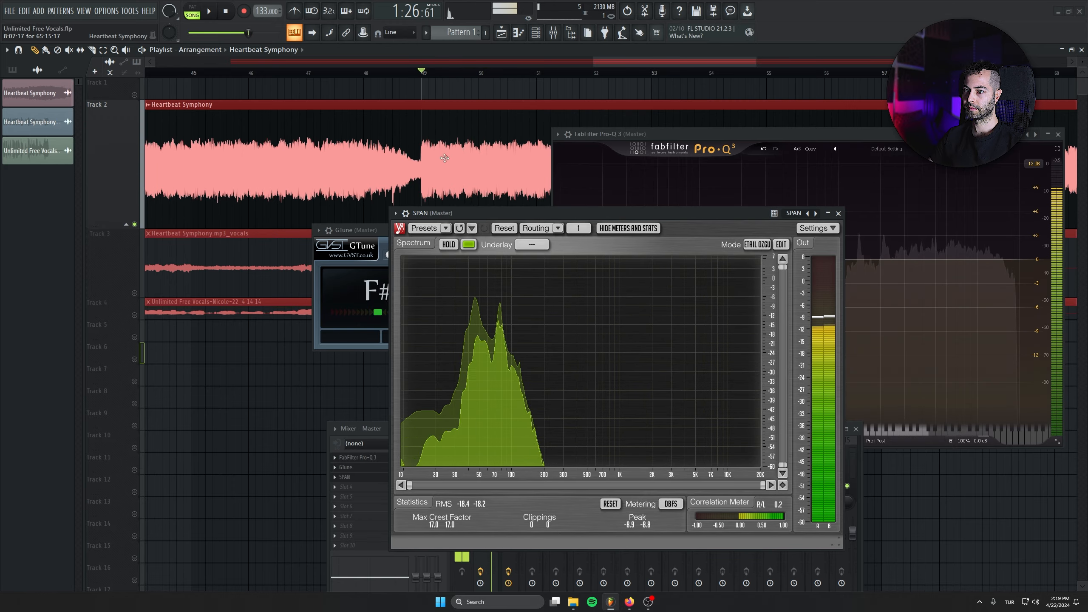
Play a short selection of bass just after bar 49 and examine its peak note in SPAN and GTune.
{"action": "scroll", "coordinate": [462, 118], "scroll_direction": "up", "scroll_amount": 5}
{"action": "scroll", "coordinate": [462, 118], "scroll_direction": "up", "scroll_amount": 3}
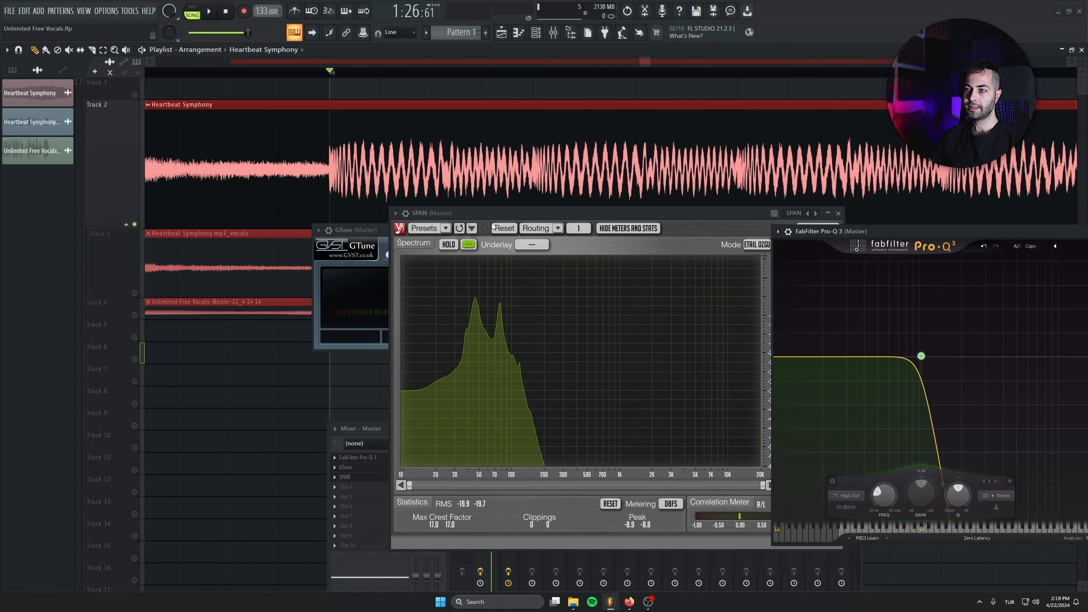
{"action": "key", "text": "space"}
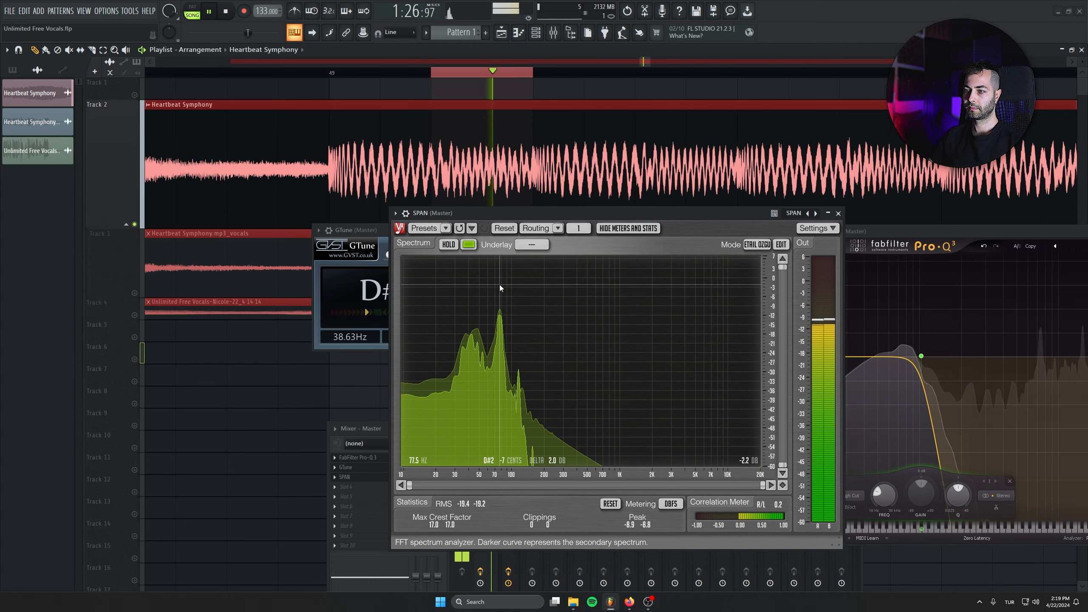
Play the filtered bass from bar 49 with GTune and SPAN visible, and examine the bass note peaks.
{"action": "key", "text": "space"}
{"action": "left_click_drag", "start_coordinate": [358, 229], "coordinate": [121, 293]}
{"action": "double_click", "coordinate": [329, 75]}
{"action": "scroll", "coordinate": [326, 243], "scroll_direction": "down", "scroll_amount": 10}
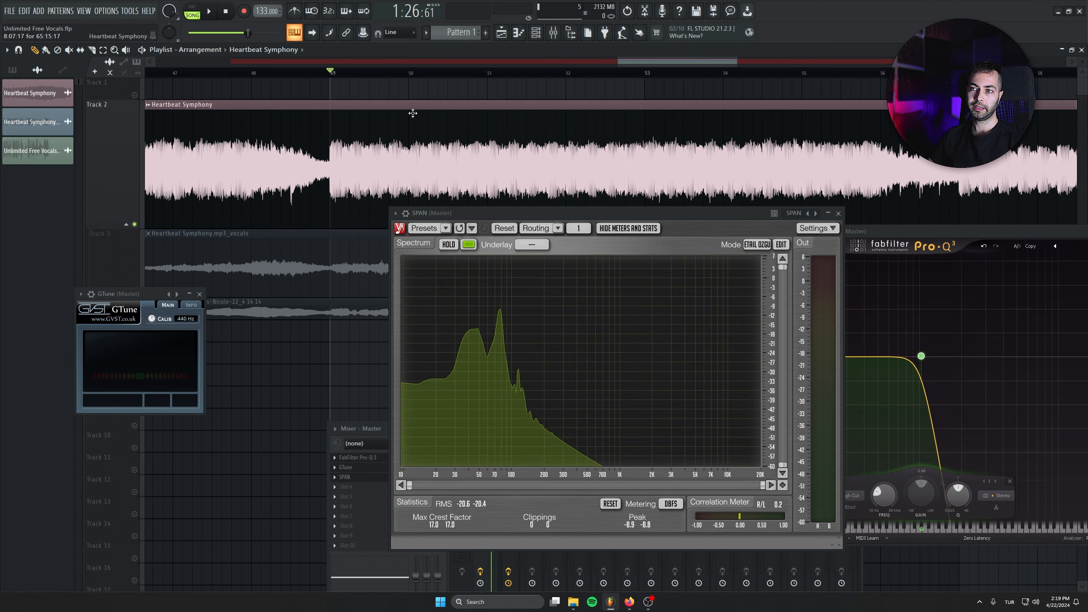
{"action": "key", "text": "space"}
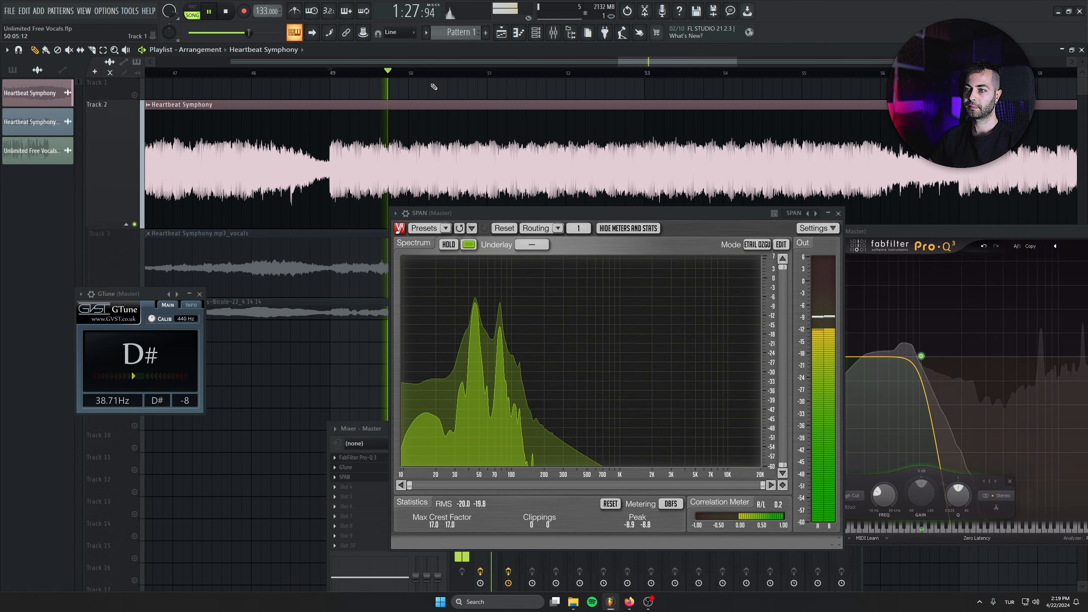
{"action": "left_click_drag", "start_coordinate": [637, 212], "coordinate": [417, 216]}
{"action": "mouse_move", "coordinate": [254, 278]}
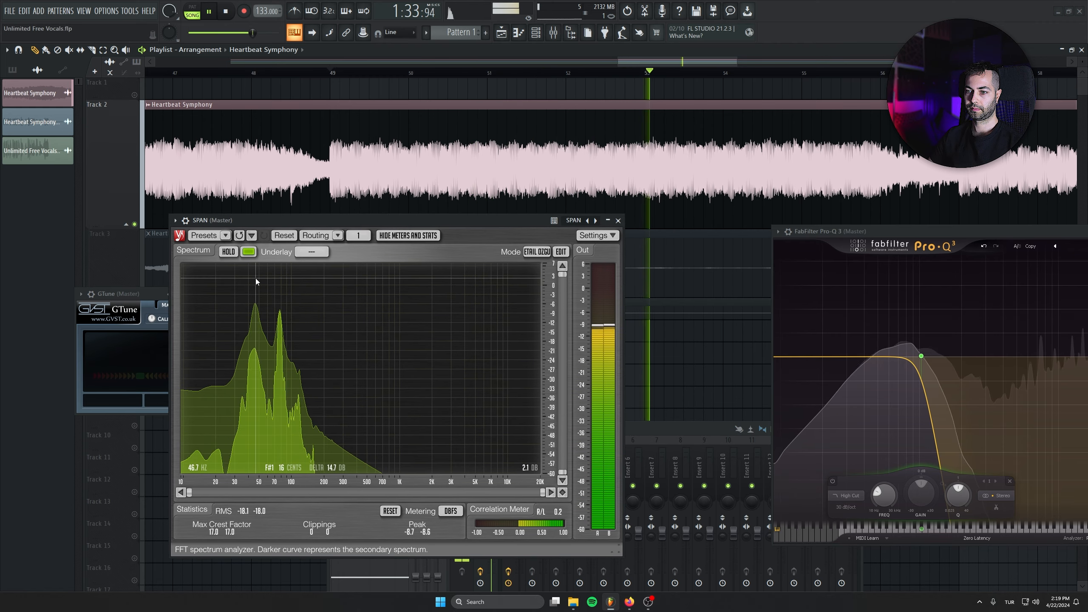
{"action": "key", "text": "space"}
{"action": "left_click", "coordinate": [617, 220]}
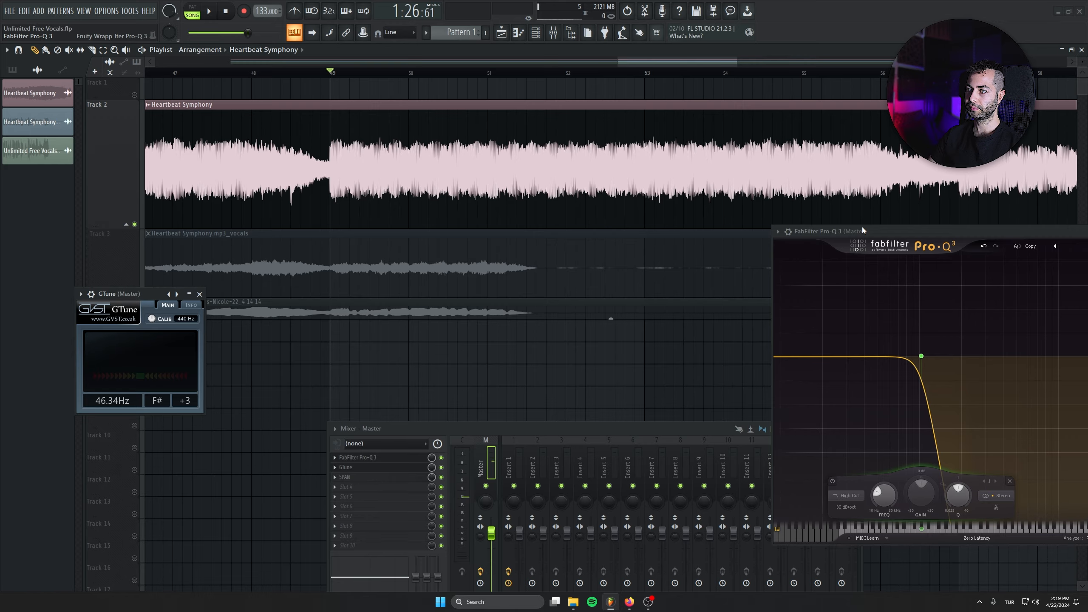
Play the filtered bass from bar 33 and read its peak notes in SPAN and GTune.
{"action": "left_click_drag", "start_coordinate": [862, 229], "coordinate": [721, 234]}
{"action": "scroll", "coordinate": [411, 279], "scroll_direction": "down", "scroll_amount": 3}
{"action": "scroll", "coordinate": [401, 281], "scroll_direction": "down", "scroll_amount": 2}
{"action": "scroll", "coordinate": [401, 172], "scroll_direction": "left", "scroll_amount": 3}
{"action": "left_click", "coordinate": [332, 72]}
{"action": "key", "text": "space"}
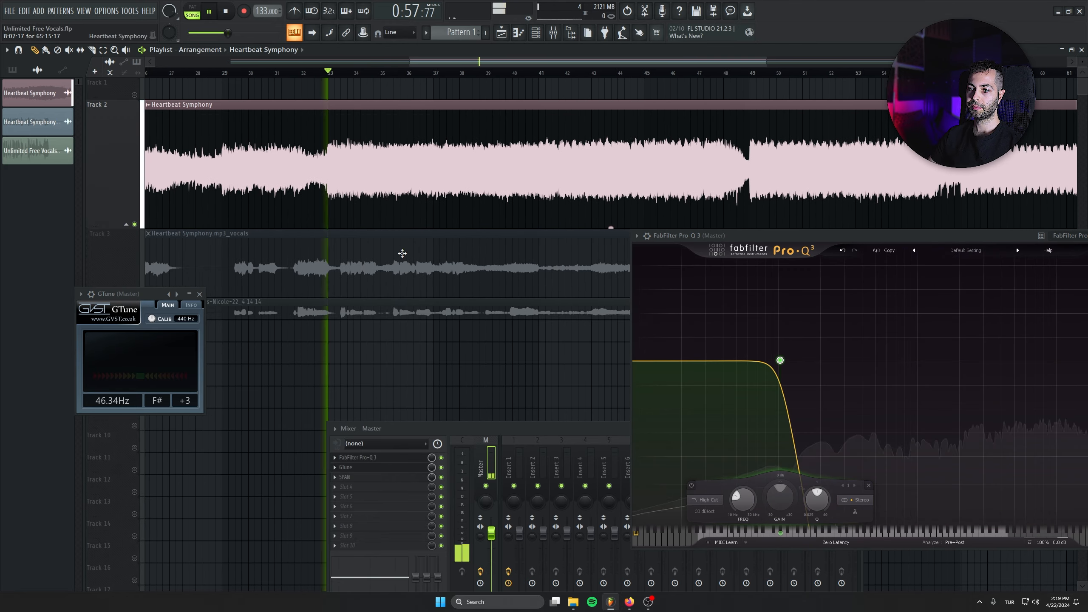
{"action": "left_click", "coordinate": [345, 476]}
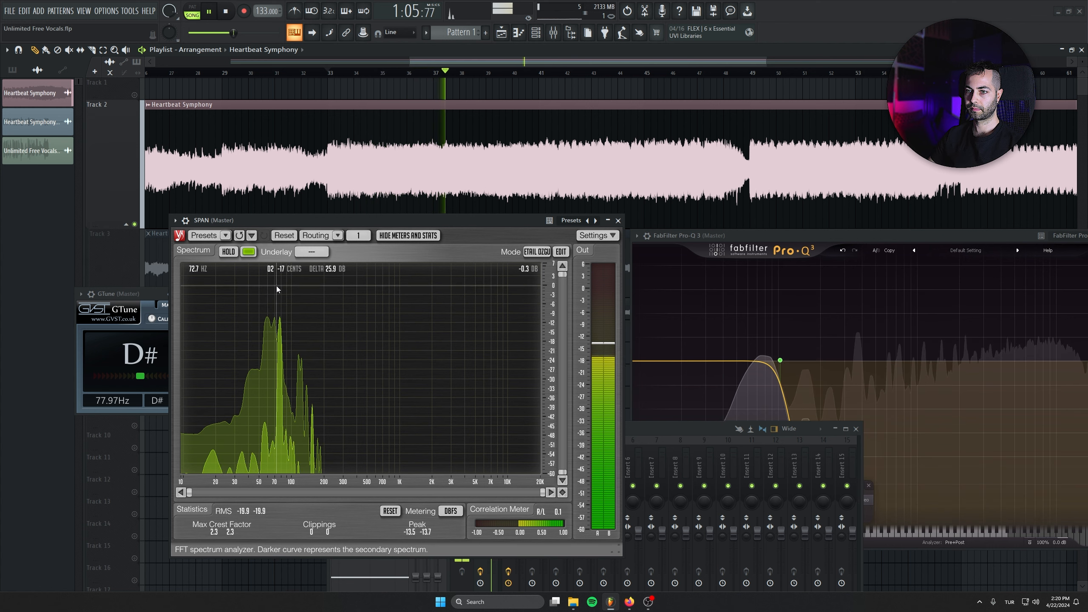
{"action": "key", "text": "space"}
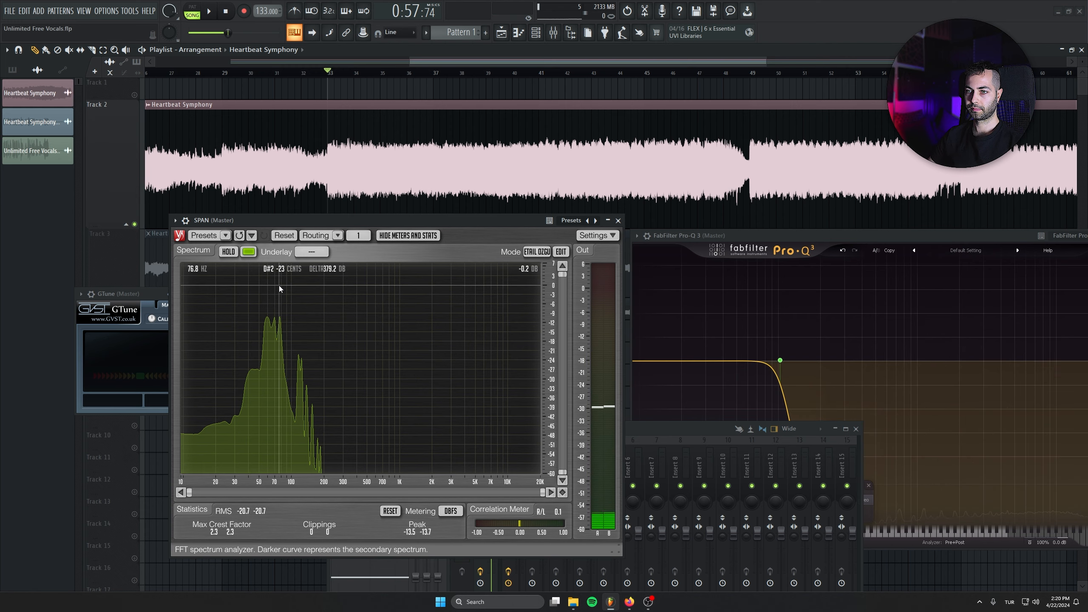
Place a Pattern 1 clip at bar 33 on Track 5 of the playlist.
{"action": "left_click_drag", "start_coordinate": [502, 219], "coordinate": [531, 262]}
{"action": "scroll", "coordinate": [346, 165], "scroll_direction": "up", "scroll_amount": 3}
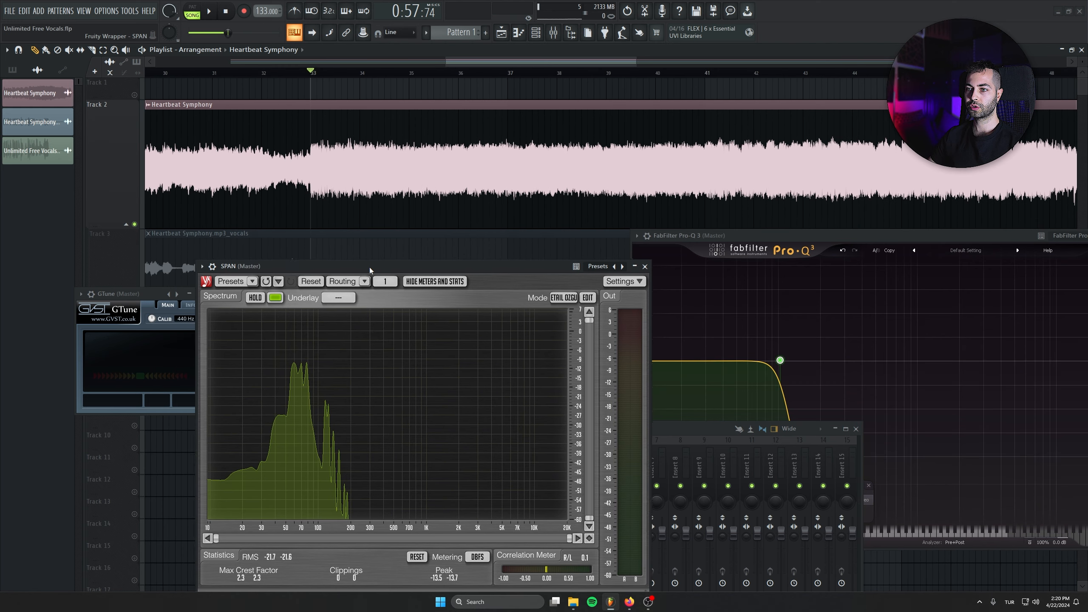
{"action": "left_click_drag", "start_coordinate": [369, 266], "coordinate": [369, 414]}
{"action": "left_click", "coordinate": [487, 33]}
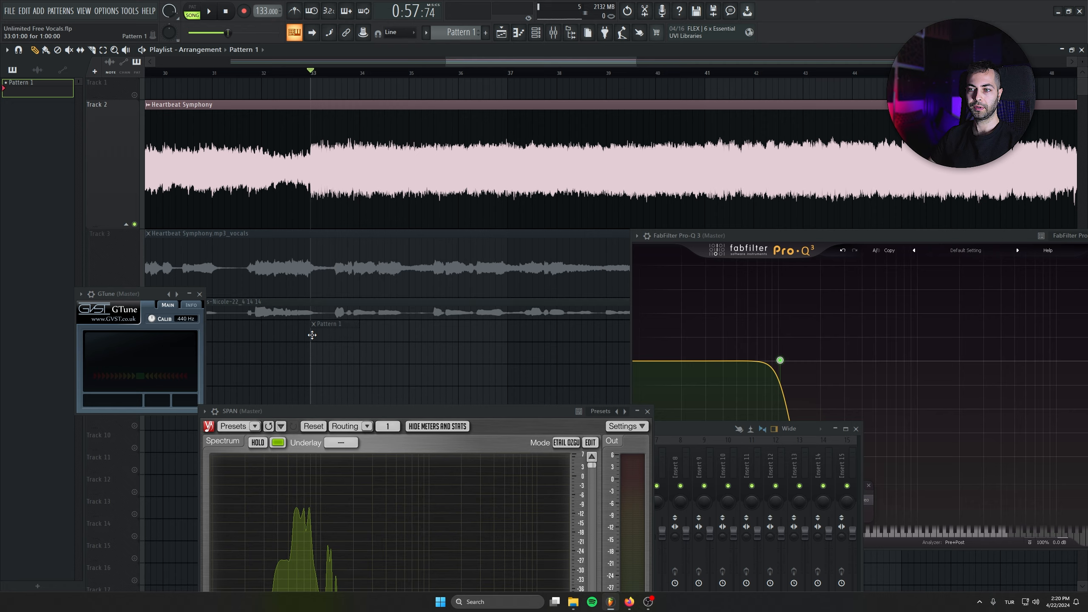
Add Serum as a channel in the Channel rack and open its piano roll.
{"action": "left_click", "coordinate": [537, 38]}
{"action": "left_click_drag", "start_coordinate": [537, 411], "coordinate": [628, 306]}
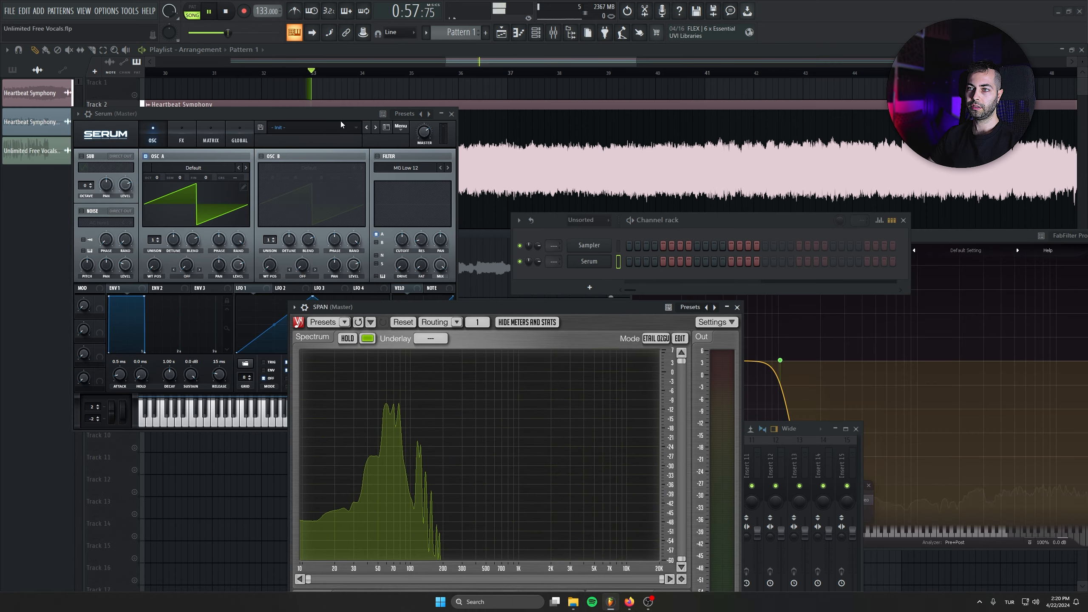
{"action": "left_click_drag", "start_coordinate": [340, 114], "coordinate": [211, 221]}
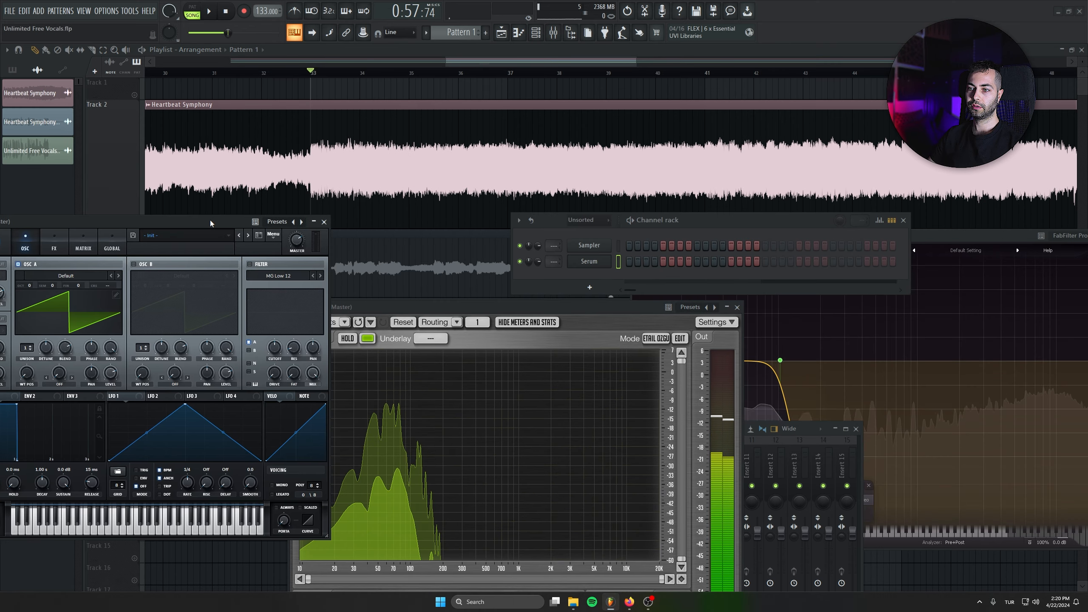
{"action": "left_click_drag", "start_coordinate": [413, 307], "coordinate": [474, 297]}
{"action": "right_click", "coordinate": [602, 260]}
{"action": "left_click", "coordinate": [625, 262]}
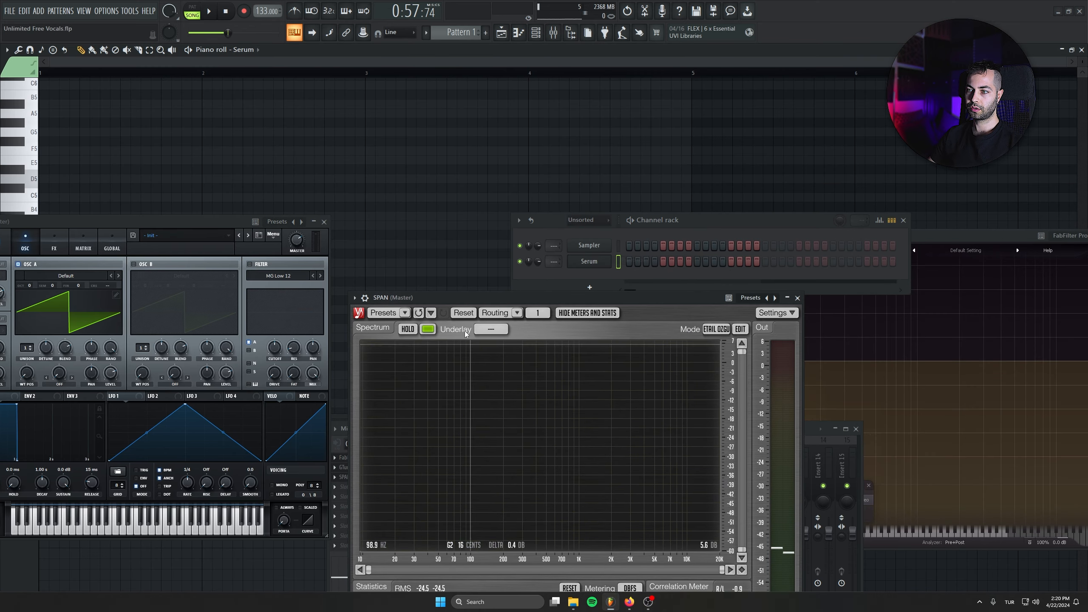
Check the first bass note in SPAN during playback and draw a one-bar D#4 note at the start of the Serum piano roll.
{"action": "left_click_drag", "start_coordinate": [242, 226], "coordinate": [160, 415]}
{"action": "left_click_drag", "start_coordinate": [410, 297], "coordinate": [398, 189]}
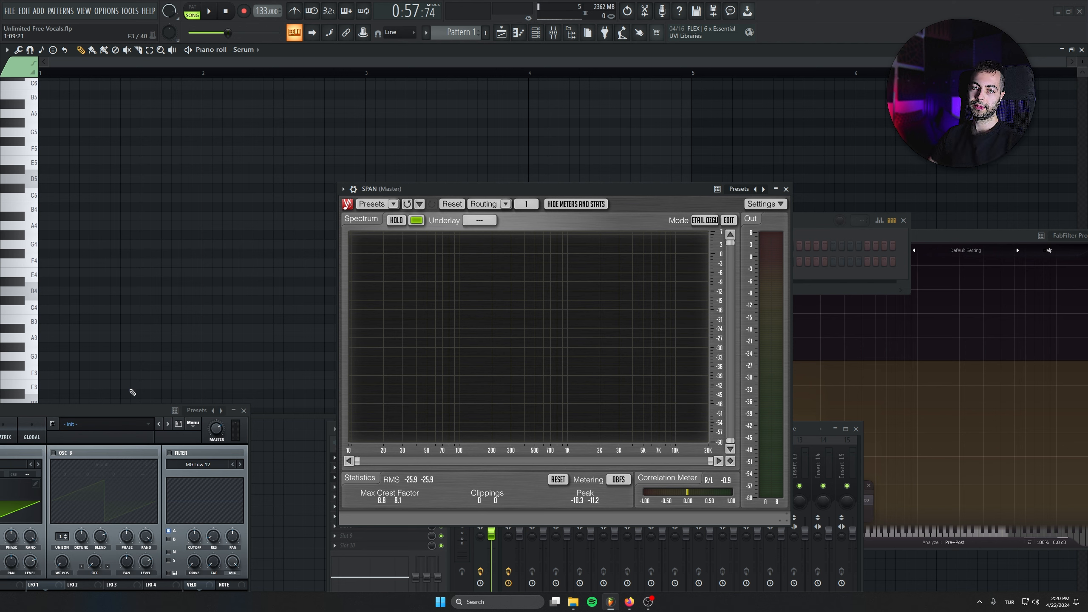
{"action": "left_click_drag", "start_coordinate": [128, 410], "coordinate": [146, 445]}
{"action": "key", "text": "space"}
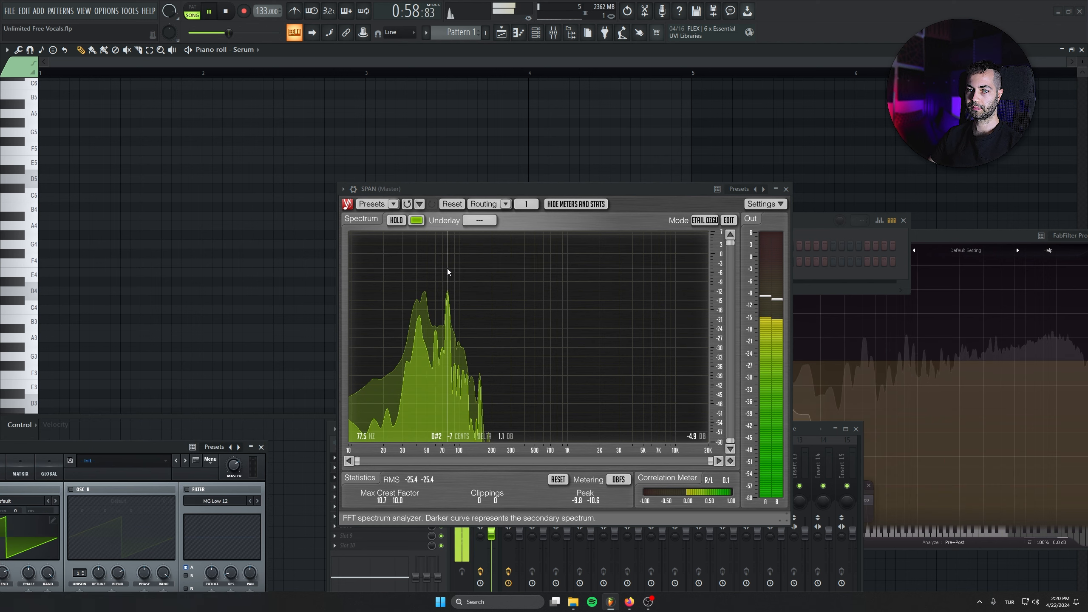
{"action": "key", "text": "space"}
{"action": "left_click", "coordinate": [48, 281]}
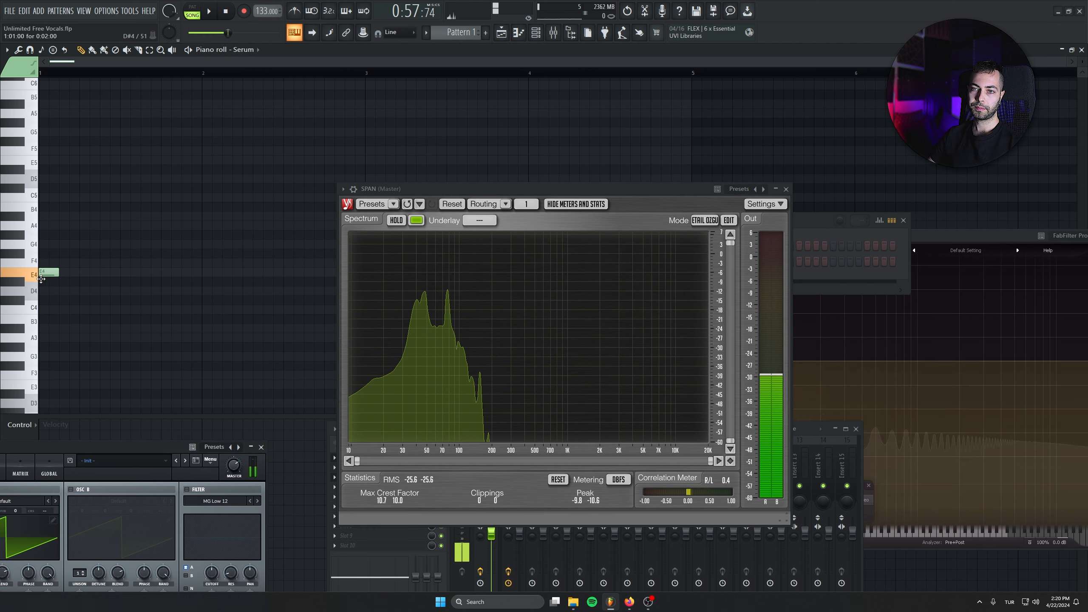
{"action": "key", "text": "space"}
{"action": "left_click_drag", "start_coordinate": [62, 282], "coordinate": [202, 281]}
Identify the following bass notes in SPAN and add one-bar B3, C#4 and A#3 notes in bars 2, 3 and 4.
{"action": "key", "text": "space"}
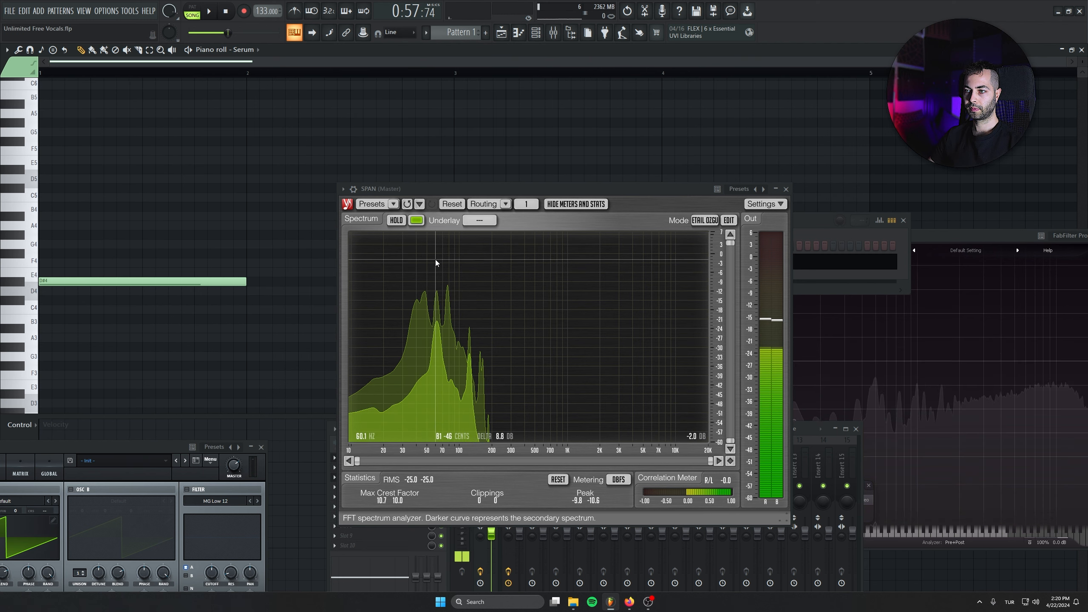
{"action": "mouse_move", "coordinate": [240, 310]}
{"action": "left_mouse_down"}
{"action": "mouse_move", "coordinate": [238, 320]}
{"action": "mouse_move", "coordinate": [252, 319]}
{"action": "left_mouse_up"}
{"action": "key", "text": "space"}
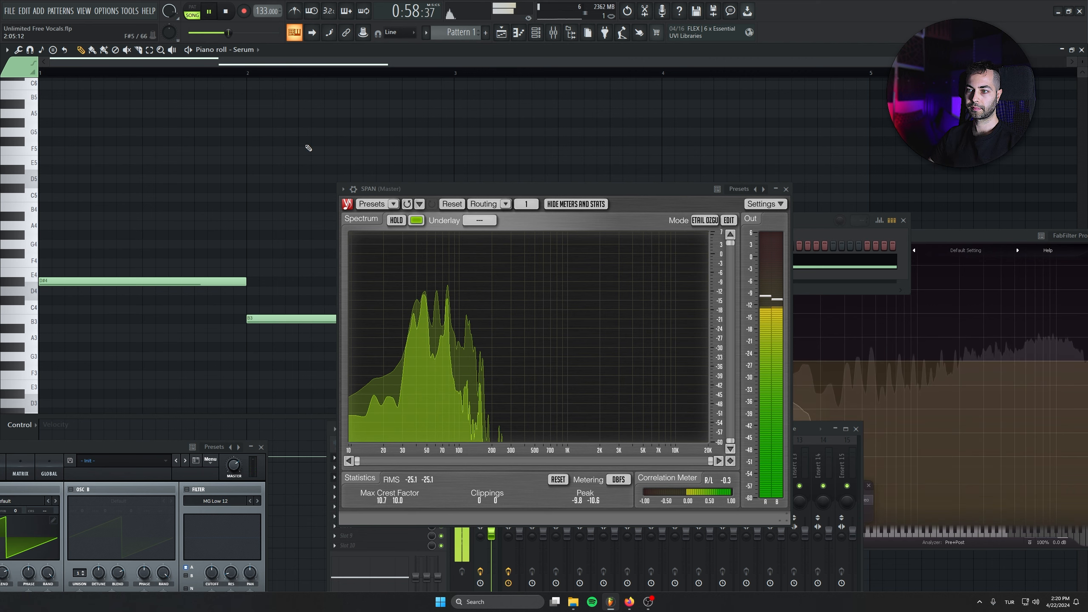
{"action": "left_click_drag", "start_coordinate": [324, 240], "coordinate": [306, 217]}
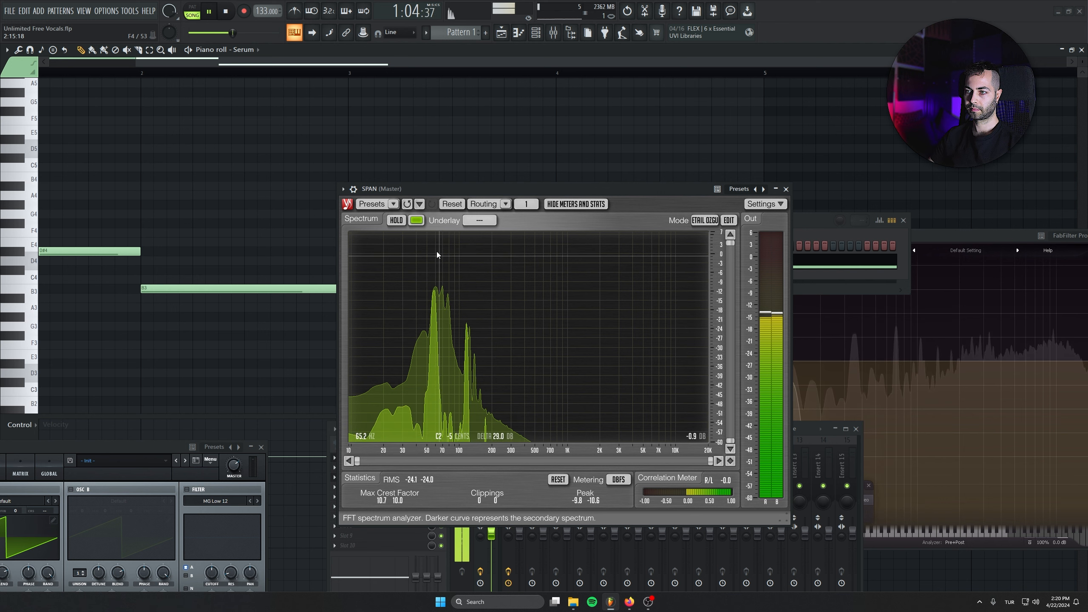
{"action": "key", "text": "space"}
{"action": "left_click_drag", "start_coordinate": [469, 189], "coordinate": [619, 431]}
{"action": "mouse_move", "coordinate": [350, 272]}
{"action": "left_mouse_down"}
{"action": "mouse_move", "coordinate": [350, 263]}
{"action": "mouse_move", "coordinate": [350, 272]}
{"action": "left_mouse_up"}
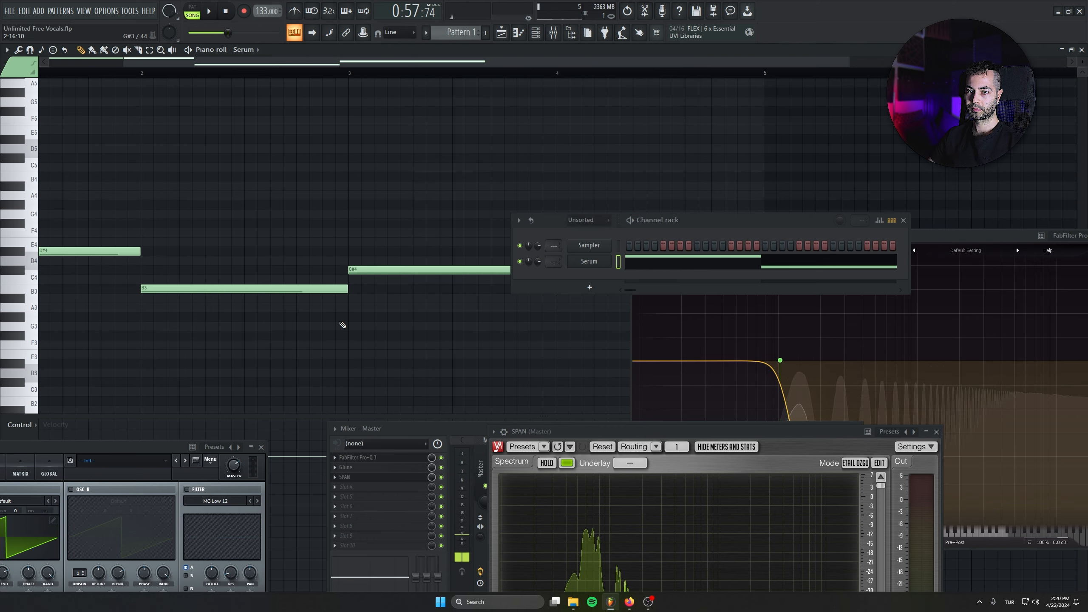
{"action": "scroll", "coordinate": [340, 323], "scroll_direction": "down", "scroll_amount": 2}
{"action": "left_click", "coordinate": [475, 298]}
{"action": "scroll", "coordinate": [483, 309], "scroll_direction": "down", "scroll_amount": 1}
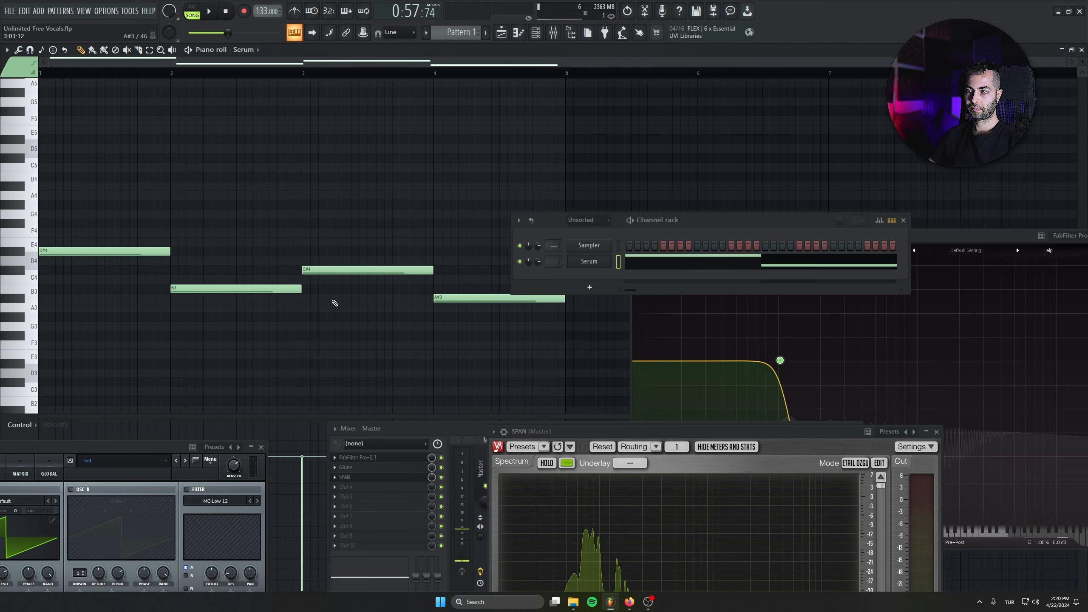
Clear the open windows and bypass FabFilter Pro-Q 3, GTune and SPAN on the Master.
{"action": "key", "text": "F12"}
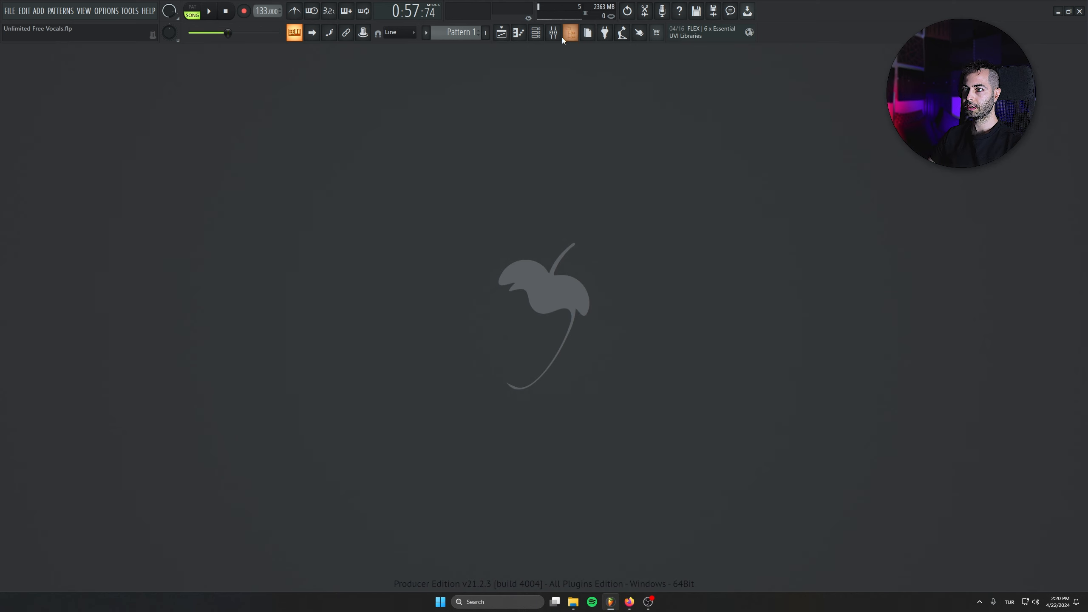
{"action": "left_click", "coordinate": [554, 34]}
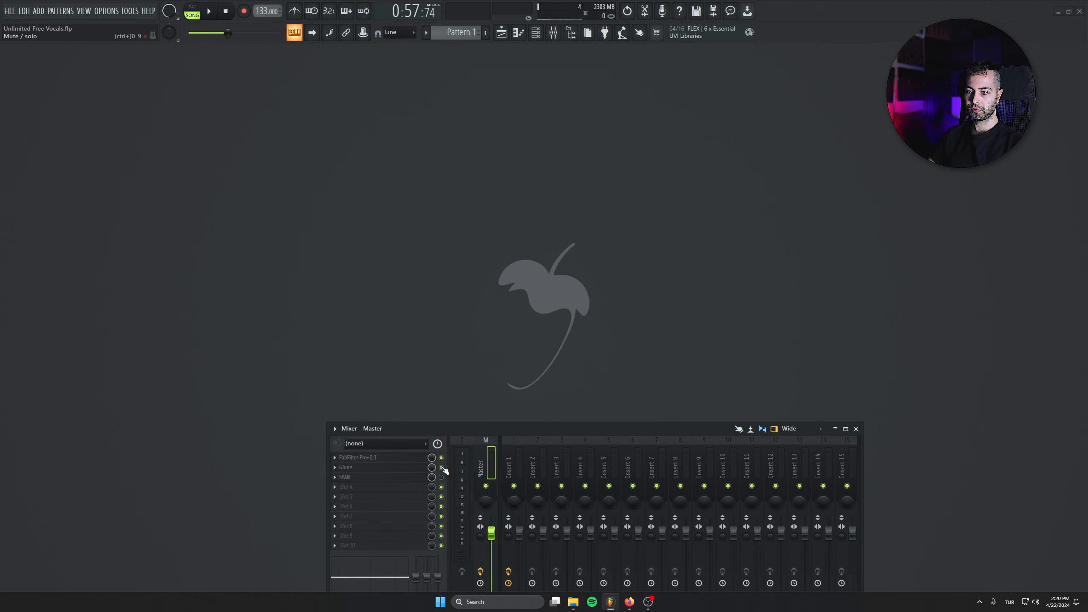
{"action": "left_click", "coordinate": [553, 33]}
{"action": "left_click", "coordinate": [553, 35]}
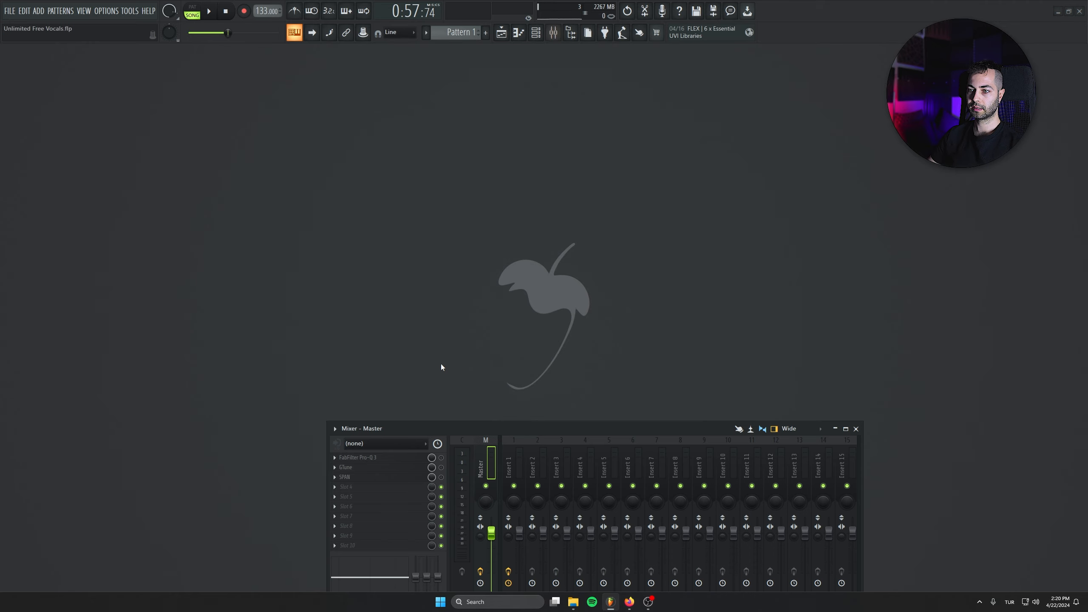
Solo Track 5 in the playlist and play the Pattern 1 clip.
{"action": "key", "text": "F5"}
{"action": "right_click", "coordinate": [136, 337]}
{"action": "scroll", "coordinate": [359, 347], "scroll_direction": "up", "scroll_amount": 2}
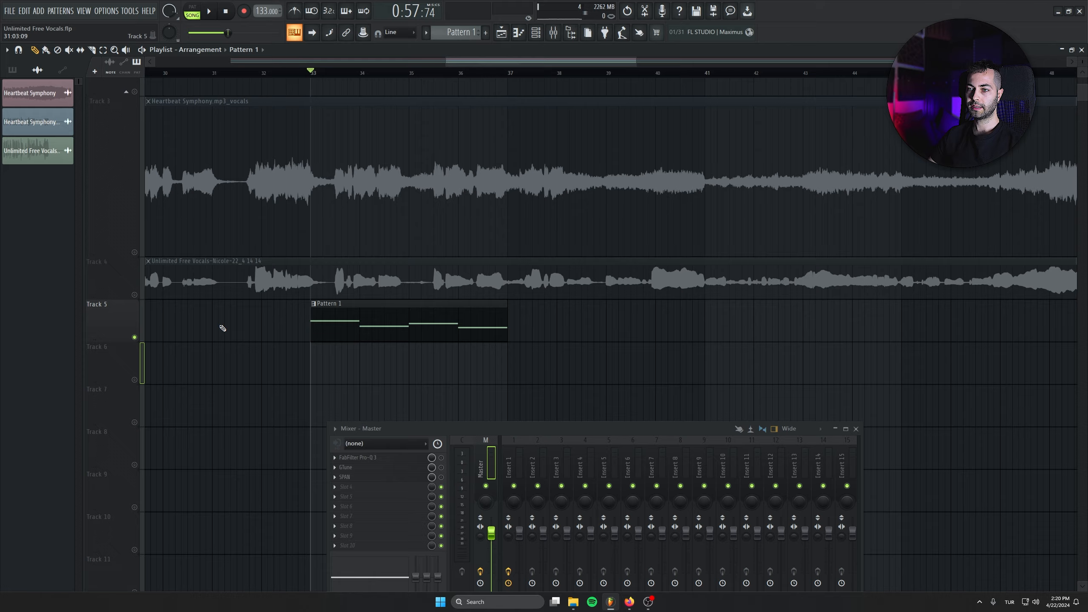
{"action": "key", "text": "space"}
Transpose all four Serum notes of Pattern 1 down one octave.
{"action": "double_click", "coordinate": [326, 323]}
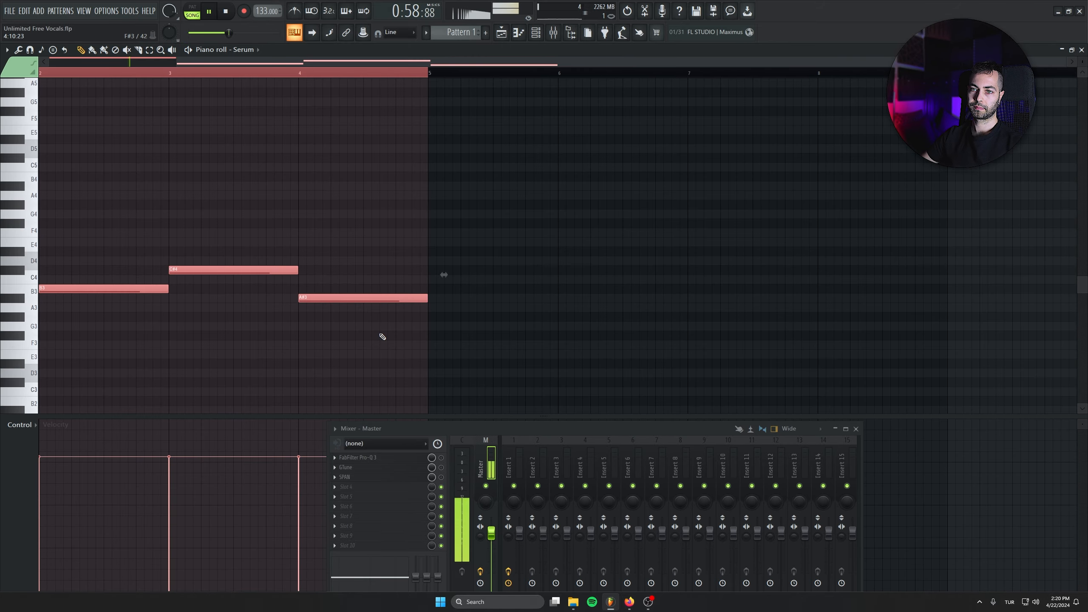
{"action": "scroll", "coordinate": [382, 336], "scroll_direction": "up", "scroll_amount": 4}
{"action": "left_click_drag", "start_coordinate": [383, 337], "coordinate": [521, 254]}
Enable Serum's filter, set oscillator A's unison to 8 voices, and raise the filter cutoff to about 191 Hz.
{"action": "left_click", "coordinate": [536, 33]}
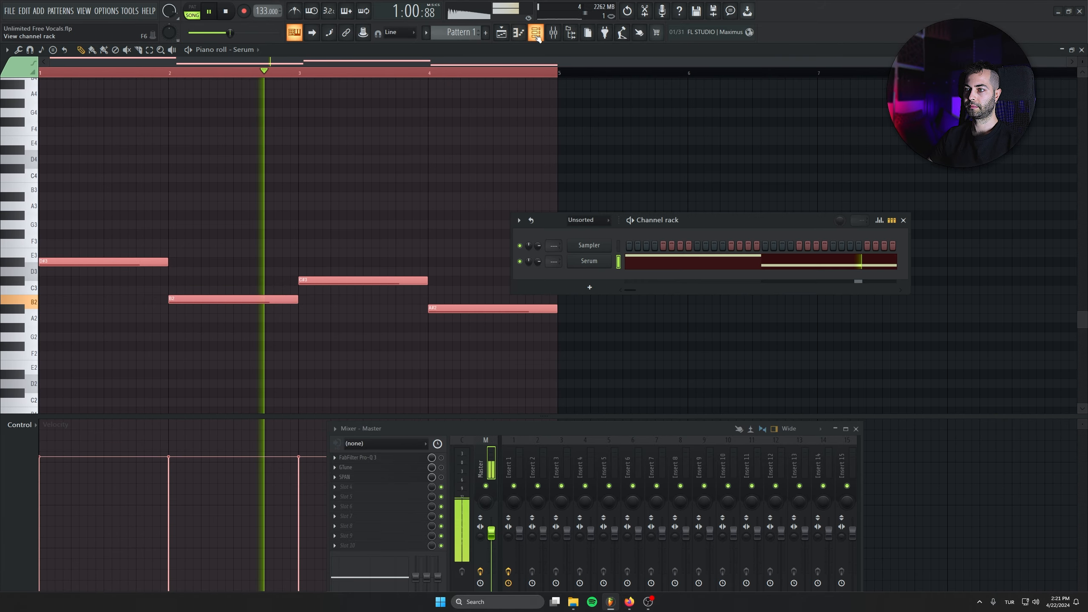
{"action": "left_click", "coordinate": [589, 261]}
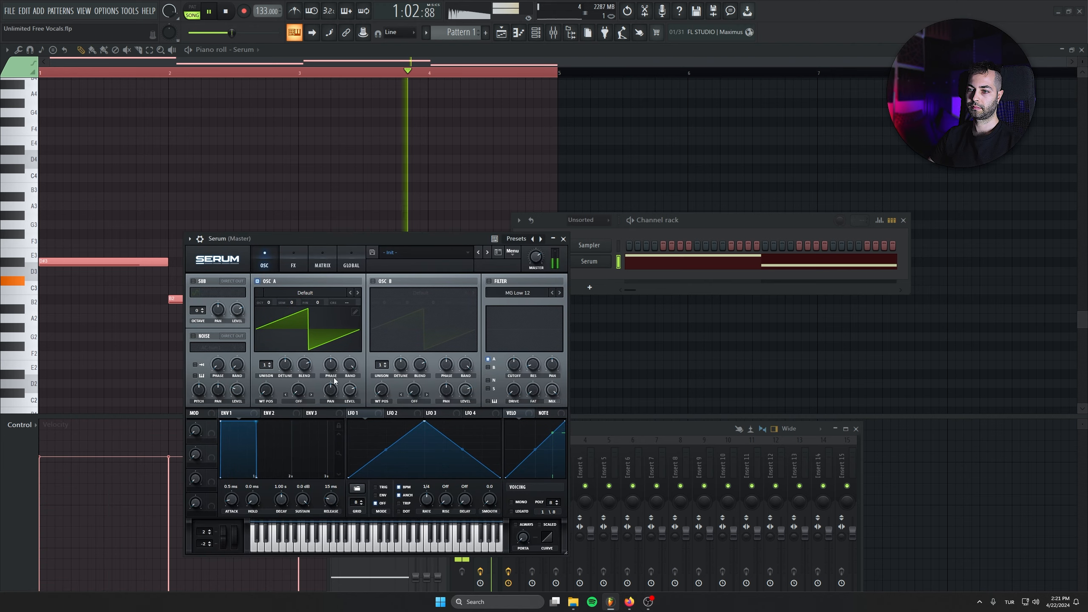
{"action": "left_click", "coordinate": [489, 281]}
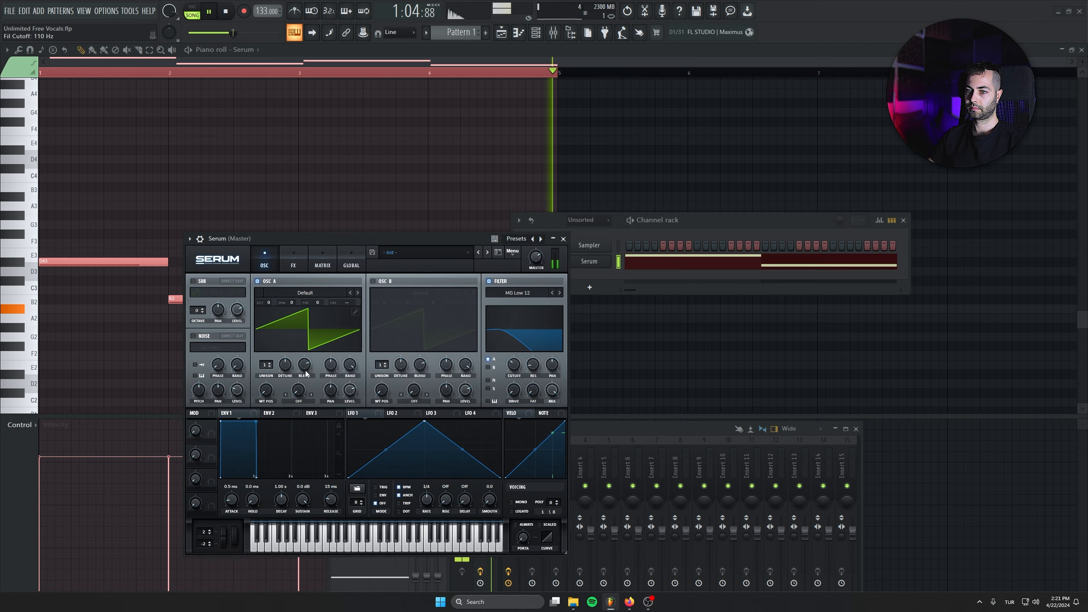
{"action": "left_click_drag", "start_coordinate": [272, 326], "coordinate": [269, 317]}
{"action": "key", "text": "space"}
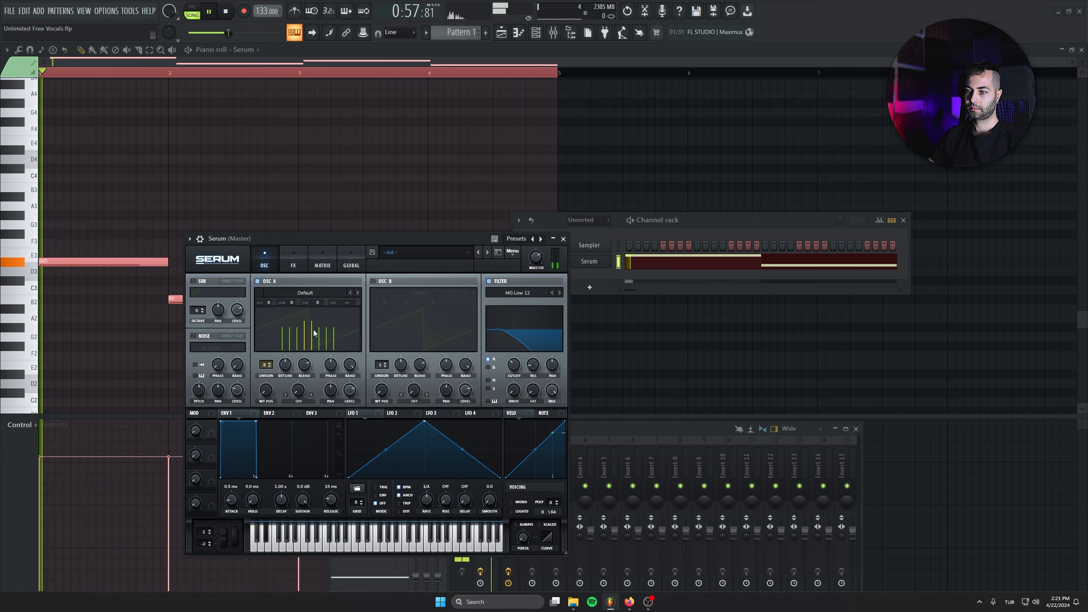
{"action": "left_click_drag", "start_coordinate": [516, 367], "coordinate": [518, 360]}
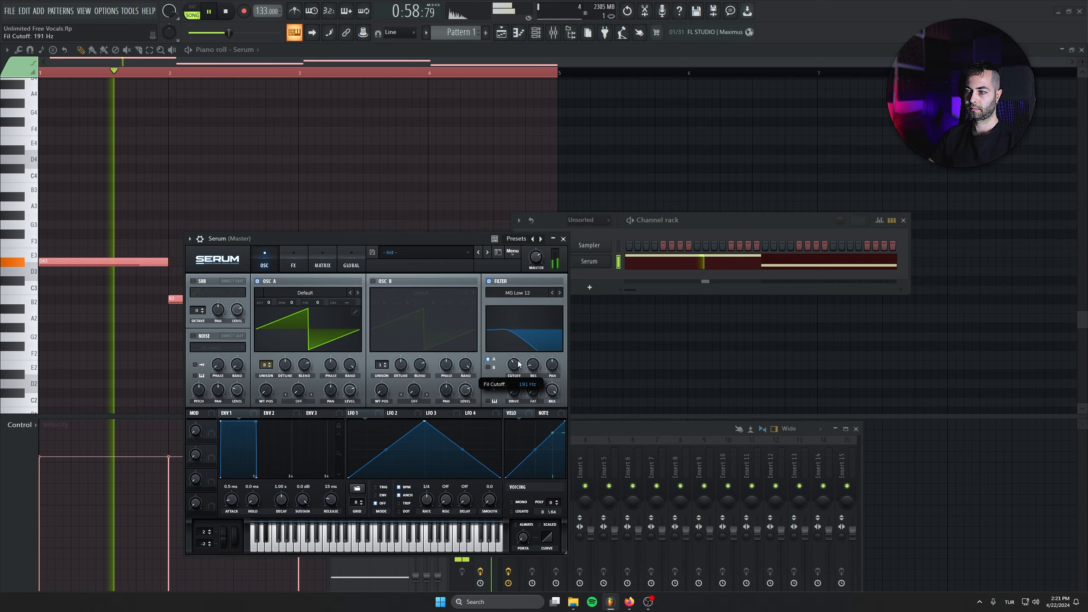
{"action": "left_click", "coordinate": [563, 239]}
Play Track 5 with the Track 4 vocals and repeat Pattern 1 back to back from bar 33 to bar 53.
{"action": "key", "text": "F12"}
{"action": "key", "text": "F5"}
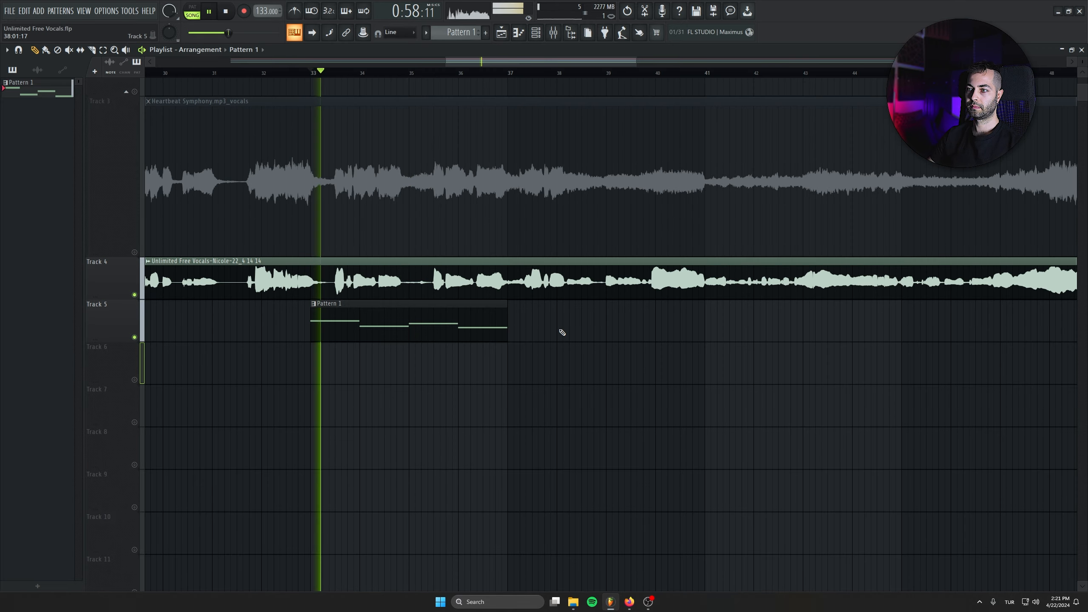
{"action": "left_click", "coordinate": [535, 326]}
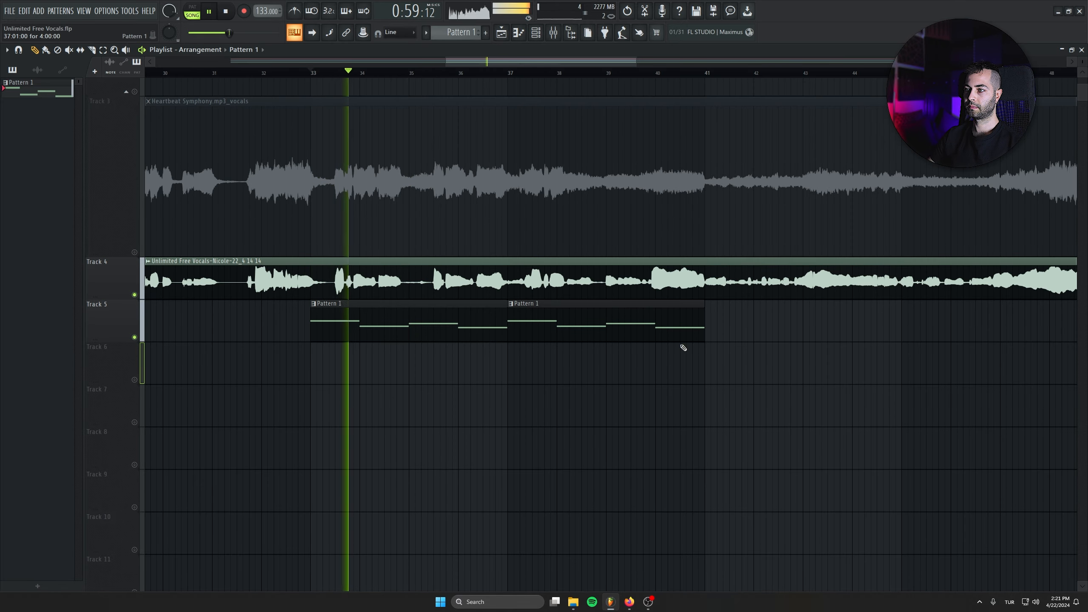
{"action": "left_click", "coordinate": [711, 325]}
{"action": "scroll", "coordinate": [681, 401], "scroll_direction": "down", "scroll_amount": 4}
{"action": "left_click_drag", "start_coordinate": [662, 403], "coordinate": [488, 395]}
{"action": "left_click", "coordinate": [678, 430]}
{"action": "right_click", "coordinate": [694, 431]}
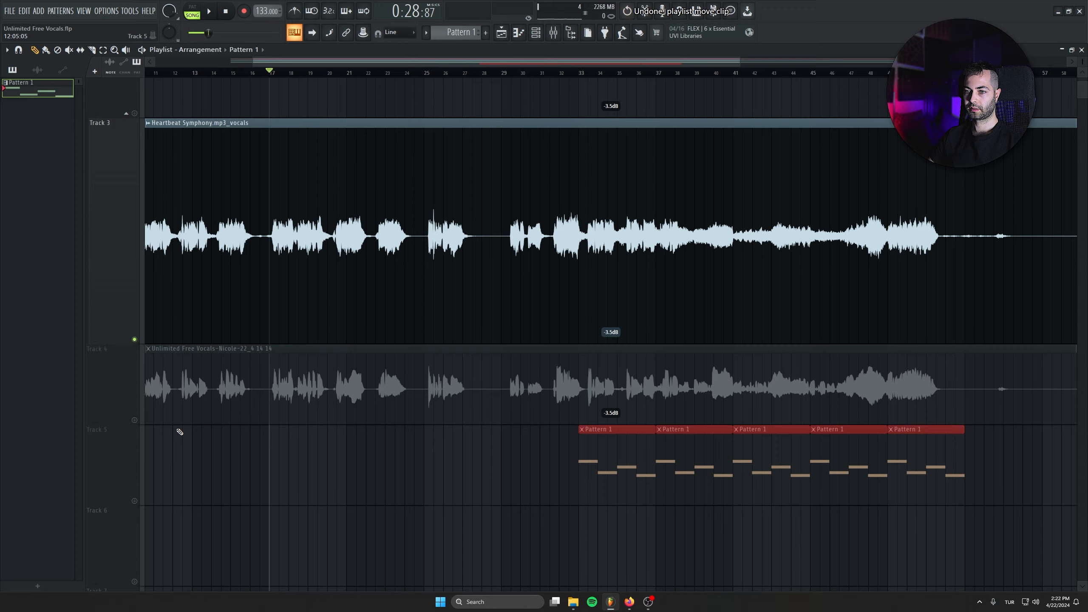
Move the five Pattern 1 clips to start at bar 17 and unmute Track 5.
{"action": "key", "text": "ctrl+z"}
{"action": "left_click_drag", "start_coordinate": [615, 452], "coordinate": [325, 447]}
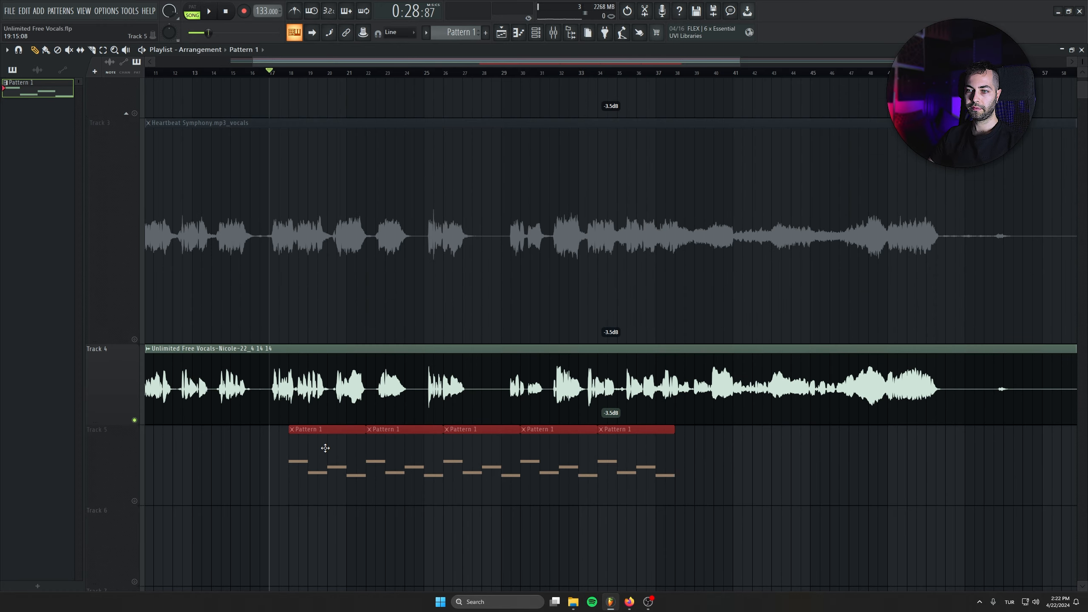
{"action": "left_click", "coordinate": [135, 500]}
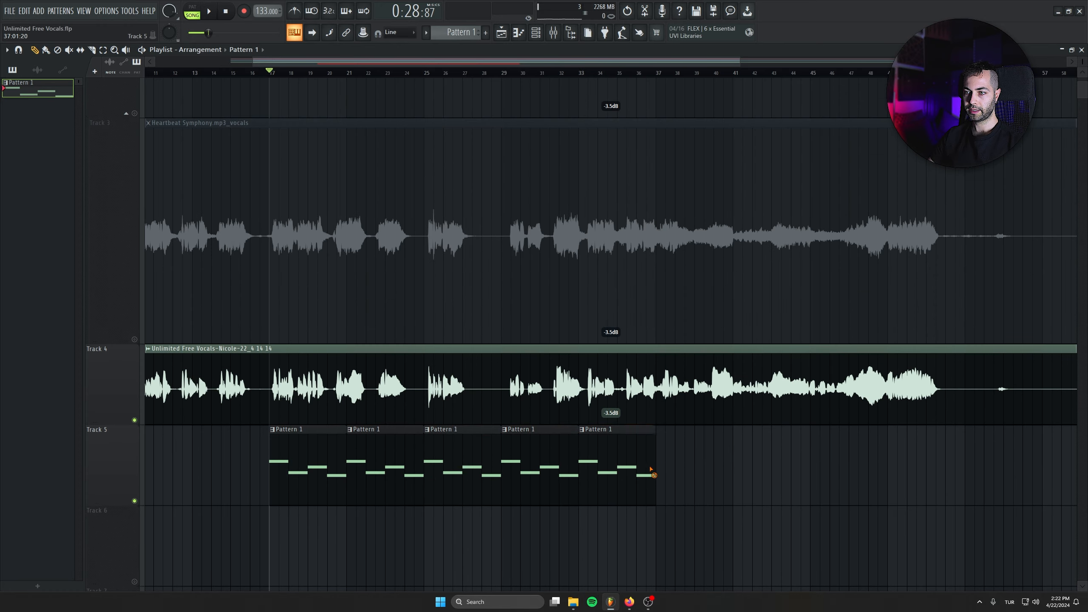
Delete the last three Pattern 1 clips from Track 5, keeping only the ones at bars 17 and 21.
{"action": "right_click", "coordinate": [650, 469]}
{"action": "right_click", "coordinate": [539, 471]}
{"action": "right_click", "coordinate": [463, 472]}
{"action": "scroll", "coordinate": [291, 469], "scroll_direction": "up", "scroll_amount": 5}
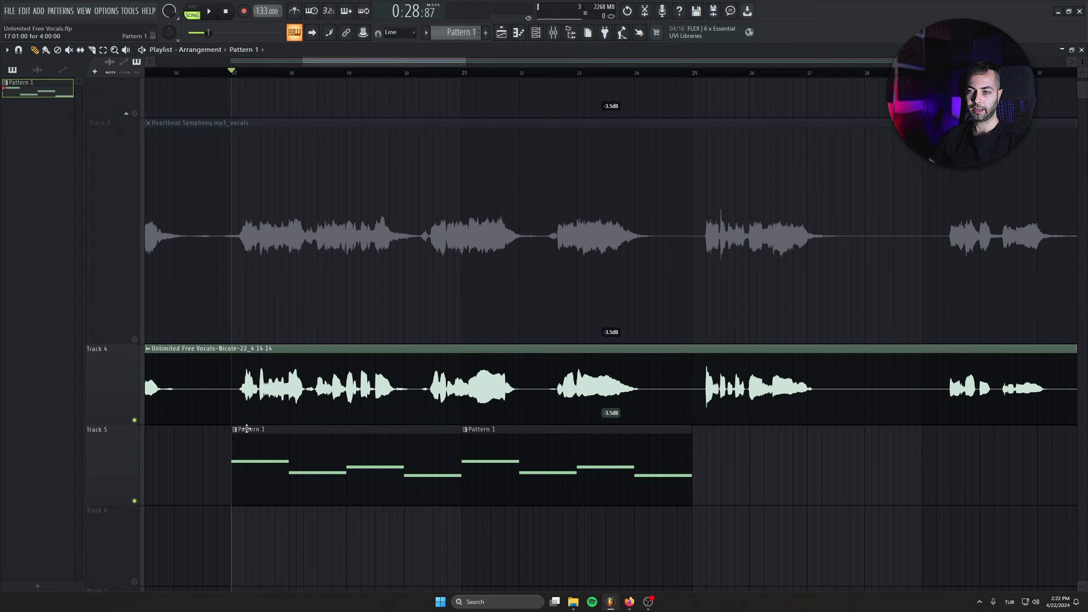
Play the arrangement from bar 17 and add two more Pattern 1 clips on Track 5 at bars 25 and 29.
{"action": "key", "text": "space"}
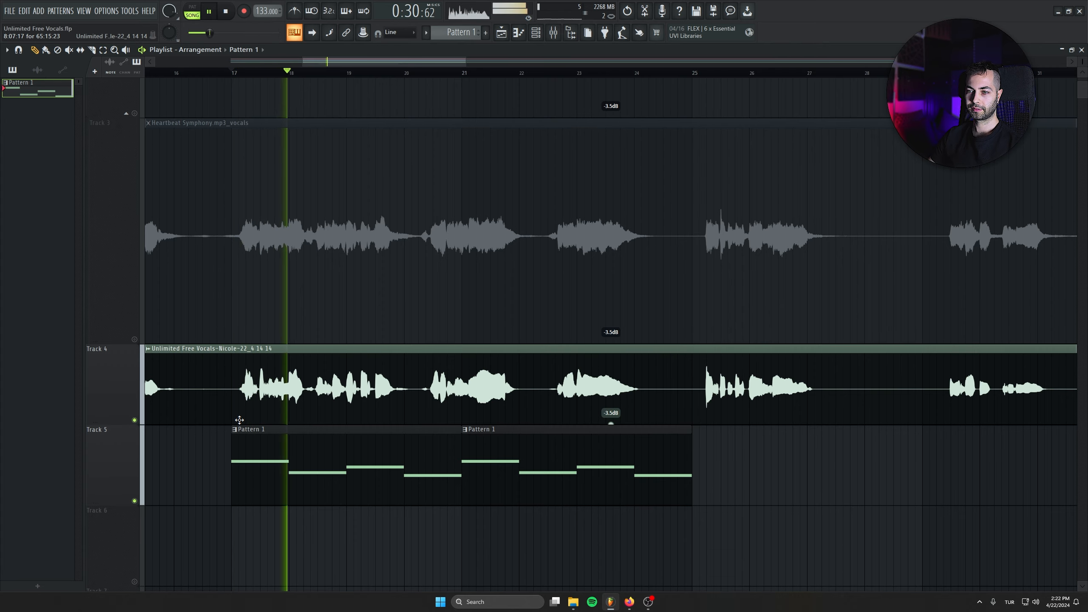
{"action": "left_click", "coordinate": [703, 451]}
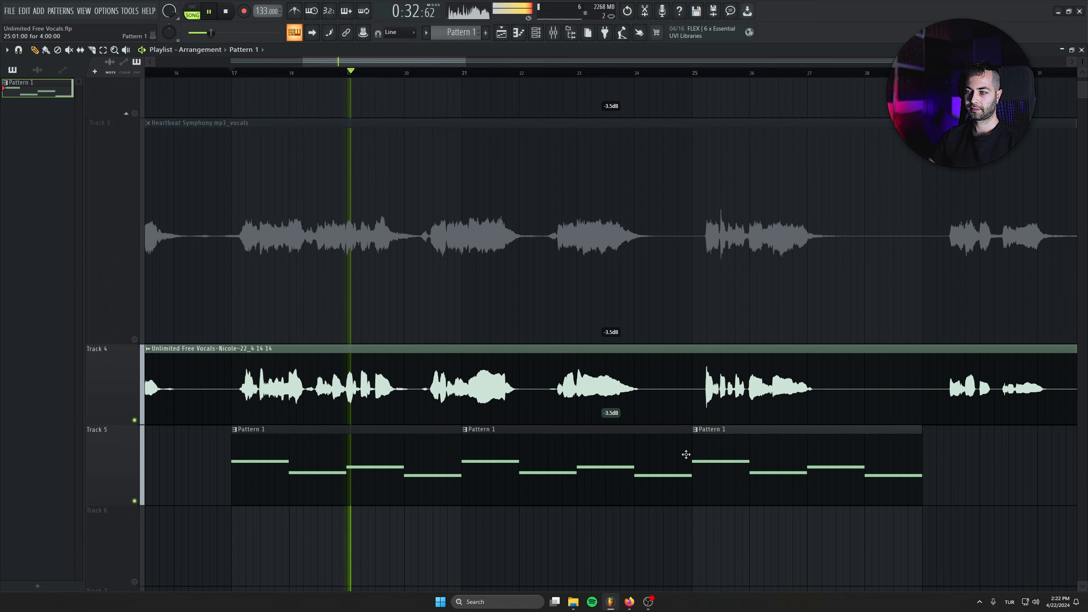
{"action": "left_click", "coordinate": [959, 449]}
{"action": "scroll", "coordinate": [595, 454], "scroll_direction": "down", "scroll_amount": 4}
{"action": "scroll", "coordinate": [507, 385], "scroll_direction": "down", "scroll_amount": 2}
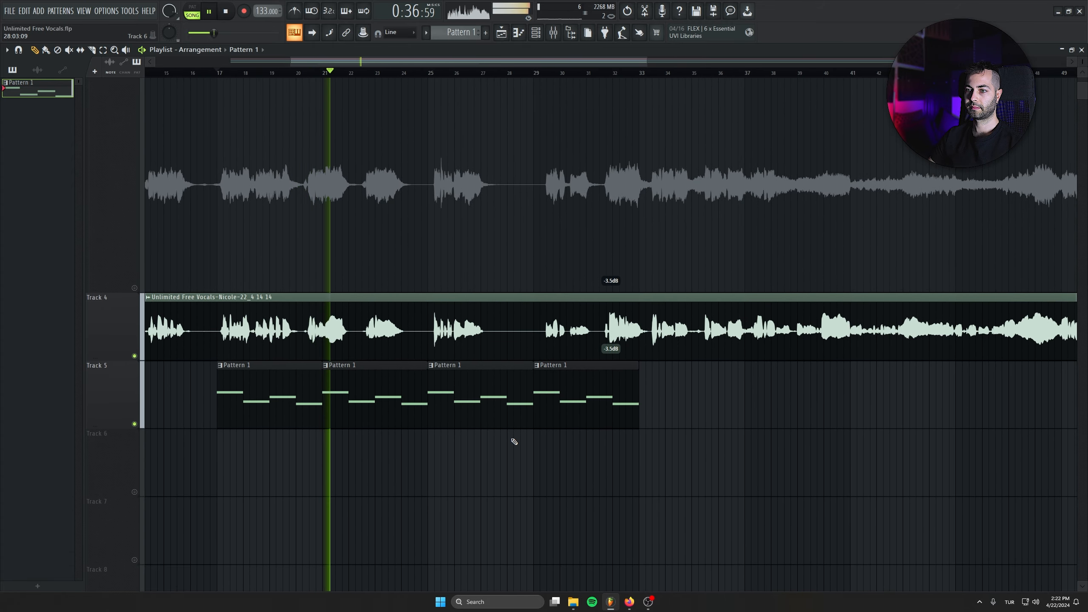
Briefly unmute the full song track above Track 3 during playback to compare it with the bass pattern, and mute it again.
{"action": "scroll", "coordinate": [513, 441], "scroll_direction": "up", "scroll_amount": 3}
{"action": "left_click", "coordinate": [135, 266]}
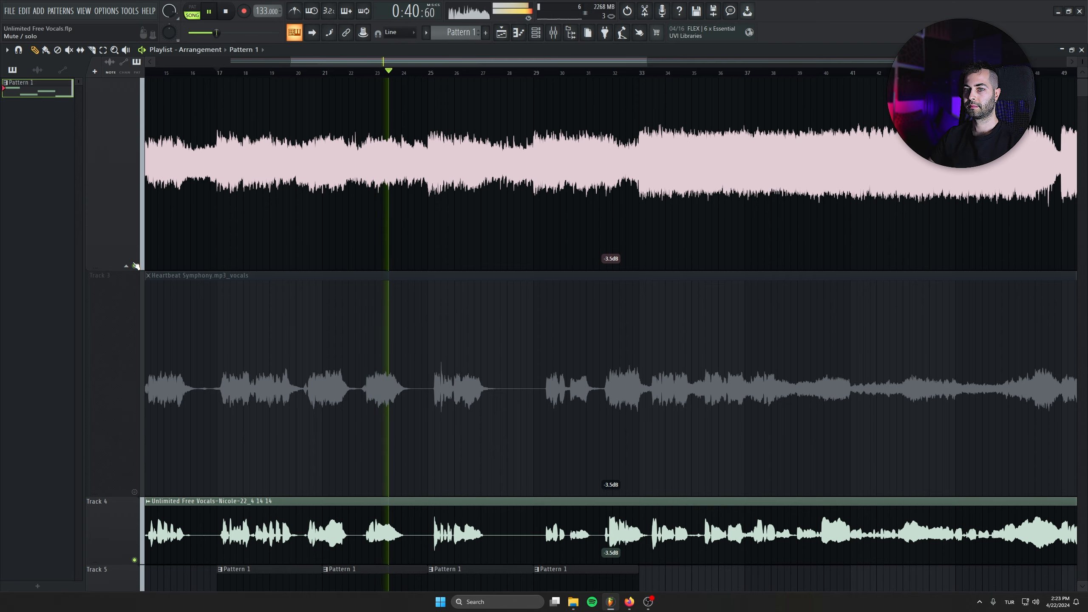
{"action": "left_click", "coordinate": [135, 266]}
{"action": "scroll", "coordinate": [413, 194], "scroll_direction": "down", "scroll_amount": 3}
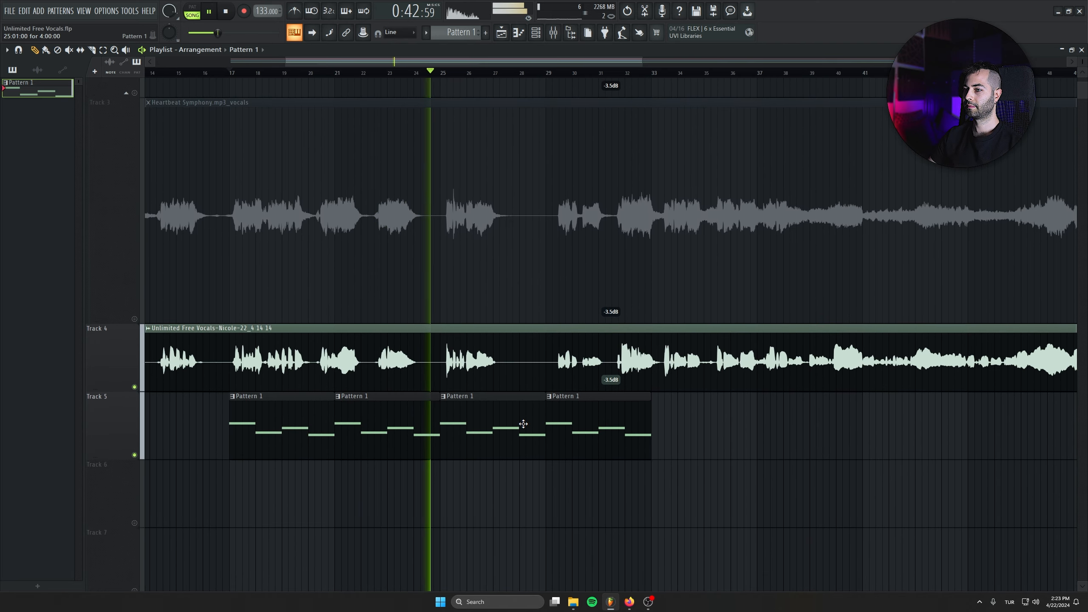